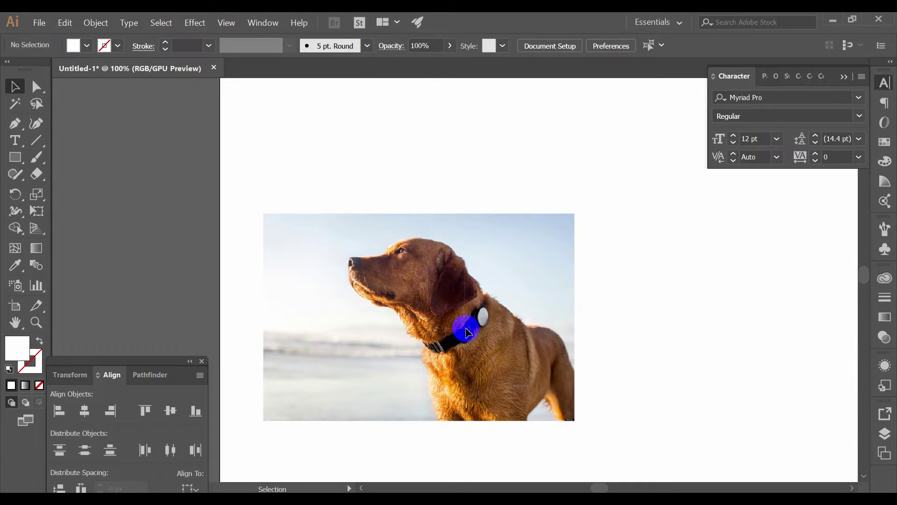
# Start a Pen path at the dog's nose tip and trace the snout's upper edge up to the brow
pyautogui.scroll(3, 431, 279)
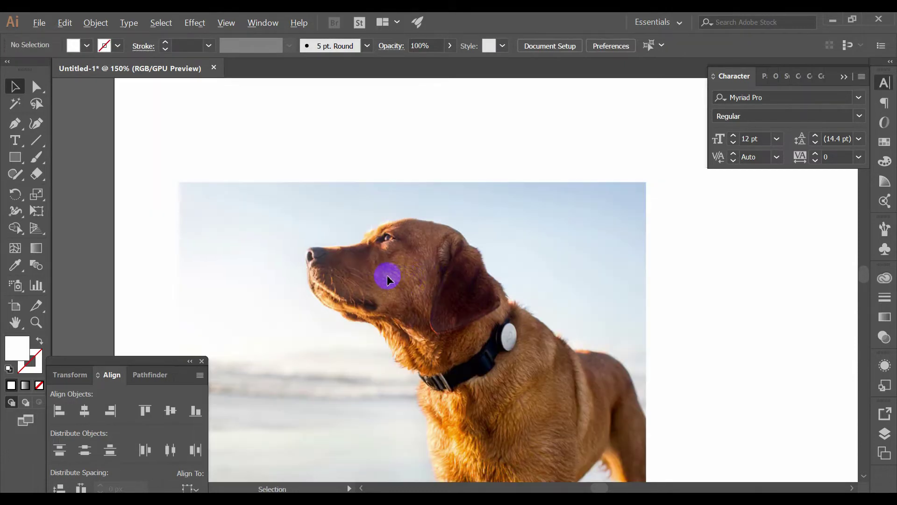
pyautogui.press('space')
pyautogui.moveTo(405, 290); pyautogui.dragTo(424, 314)
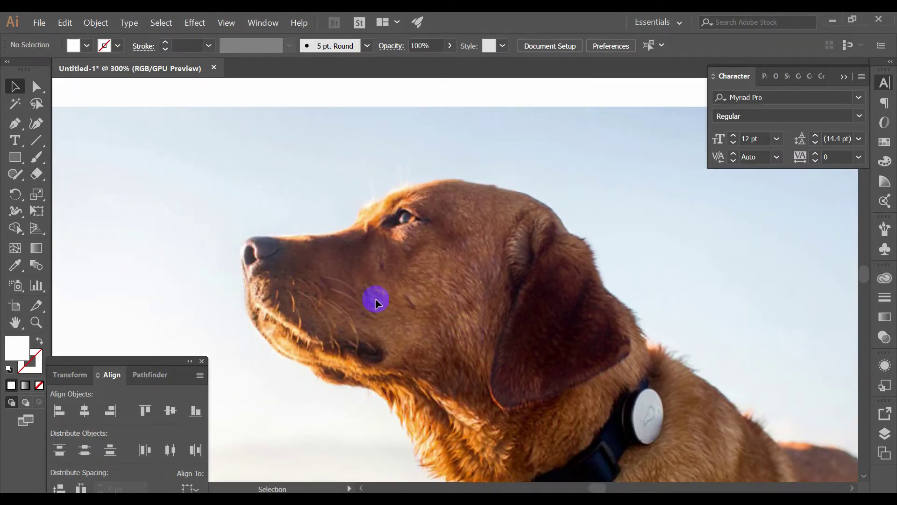
pyautogui.click(16, 124)
pyautogui.scroll(1, 290, 250)
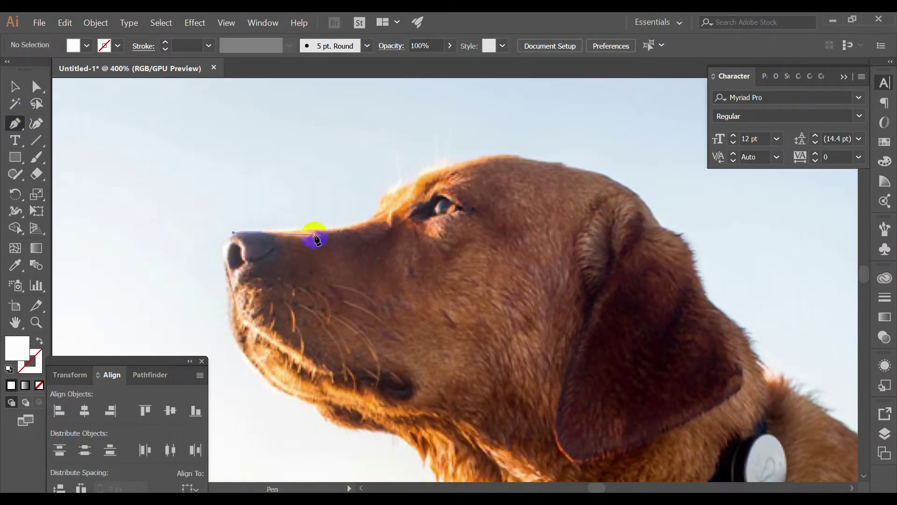
pyautogui.scroll(1, 317, 240)
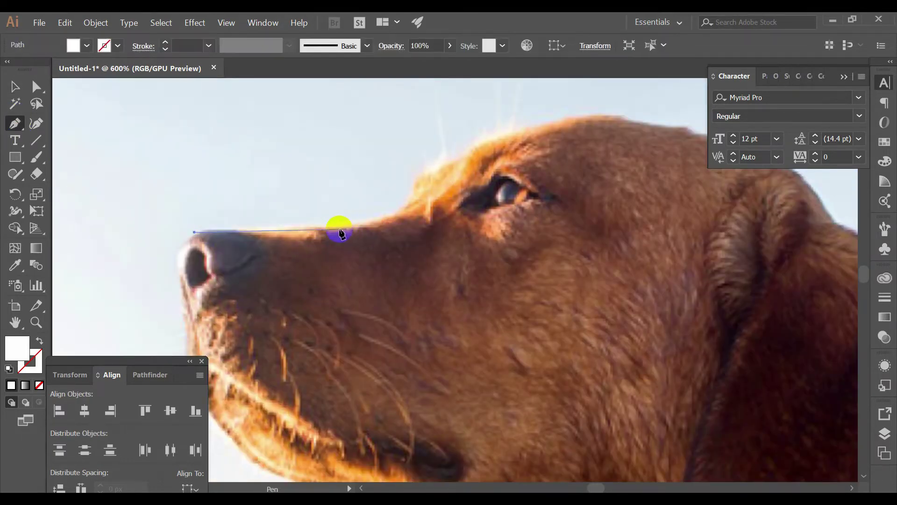
pyautogui.moveTo(325, 227); pyautogui.dragTo(389, 227)
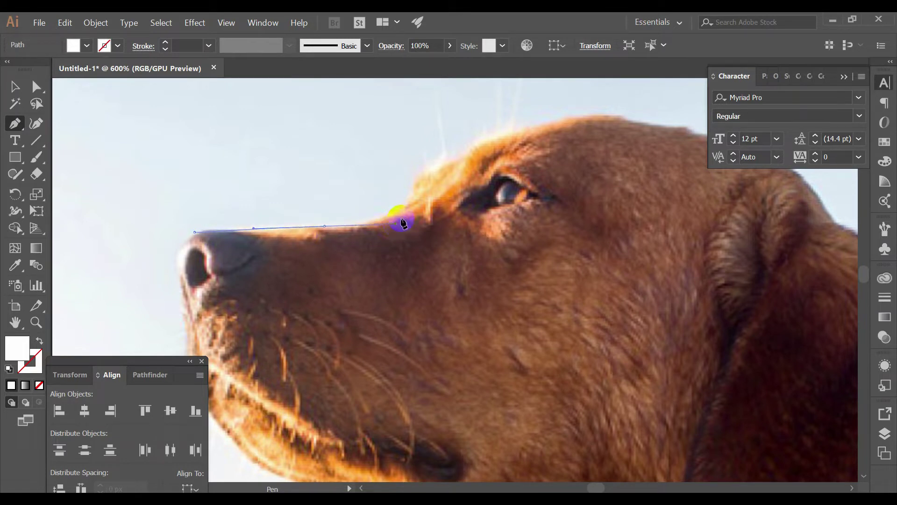
pyautogui.moveTo(418, 194); pyautogui.dragTo(368, 270)
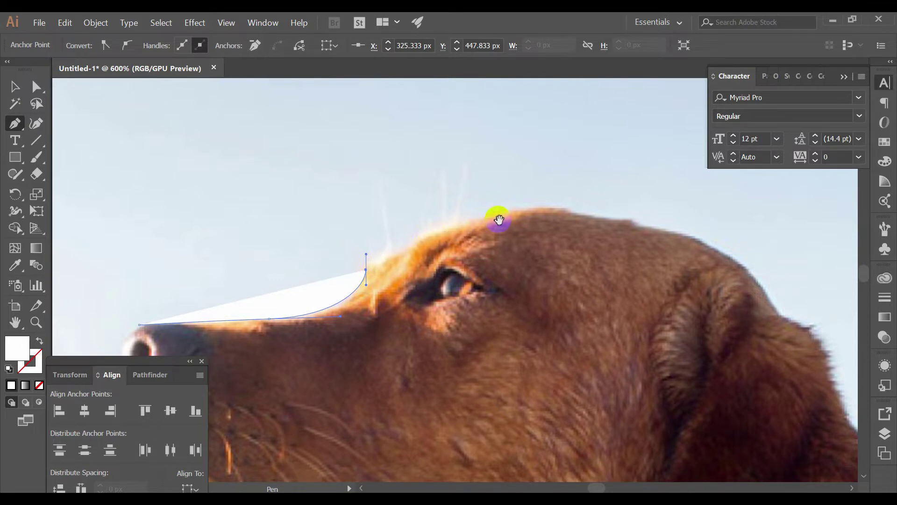
# Continue the path over the top of the head and along the ear's back edge to its rear corner
pyautogui.moveTo(496, 217); pyautogui.dragTo(421, 232)
pyautogui.moveTo(516, 258); pyautogui.dragTo(604, 368)
pyautogui.scroll(-1, 526, 196)
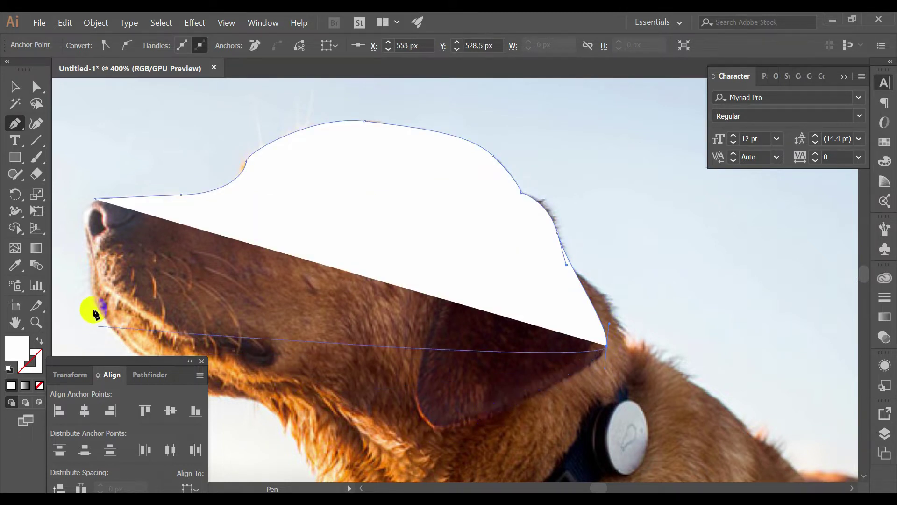
# Swap fill and stroke for a white outline without fill, and finish the path around the ear's lower and front edges
pyautogui.click(39, 342)
pyautogui.scroll(1, 473, 401)
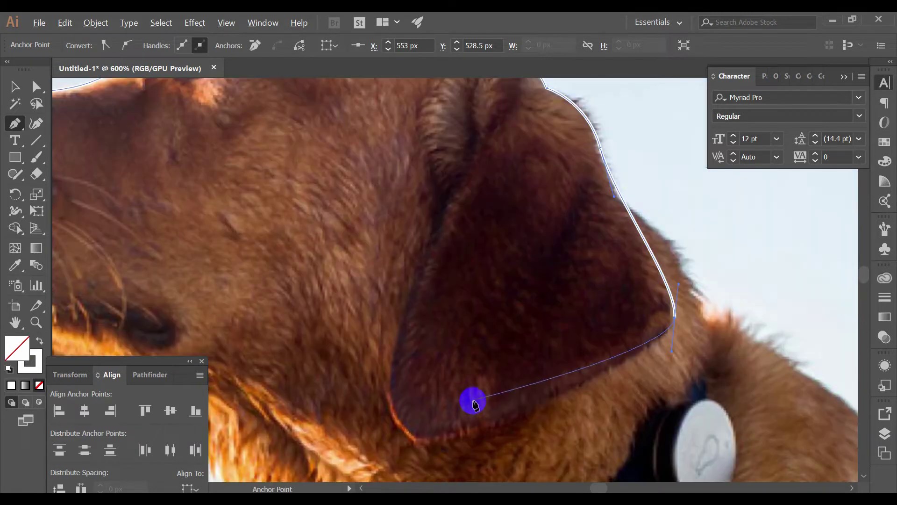
pyautogui.moveTo(402, 435); pyautogui.dragTo(349, 416)
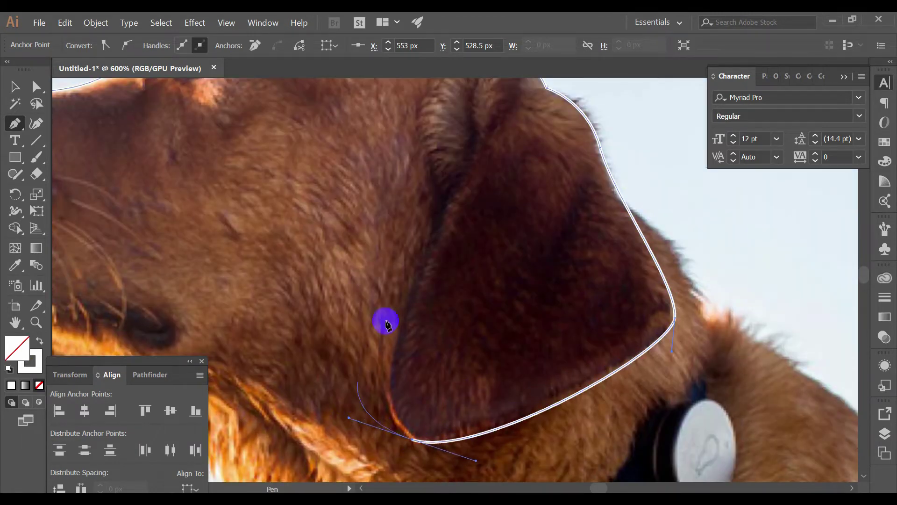
pyautogui.scroll(-1, 444, 230)
pyautogui.moveTo(444, 230); pyautogui.dragTo(434, 274)
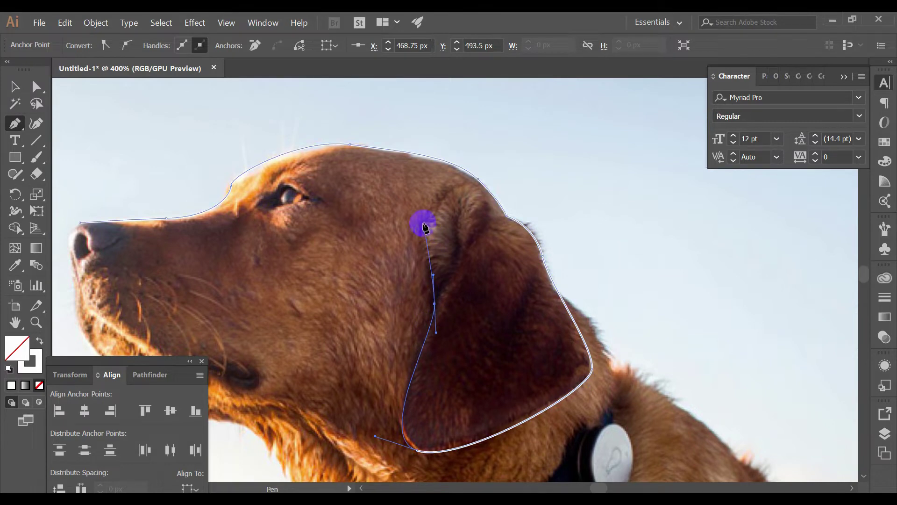
pyautogui.moveTo(425, 227); pyautogui.dragTo(436, 200)
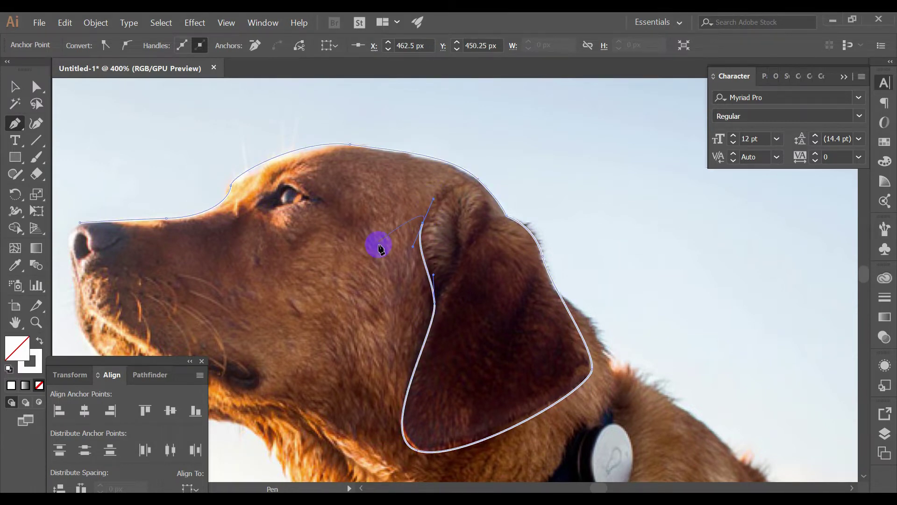
pyautogui.scroll(-1, 299, 195)
pyautogui.keyDown('ctrl'); pyautogui.click(427, 146); pyautogui.keyUp('ctrl')
# Resume the outline from its nose-tip end and trace around the nose and muzzle to the chin
pyautogui.moveTo(285, 199); pyautogui.dragTo(313, 160)
pyautogui.scroll(2, 179, 177)
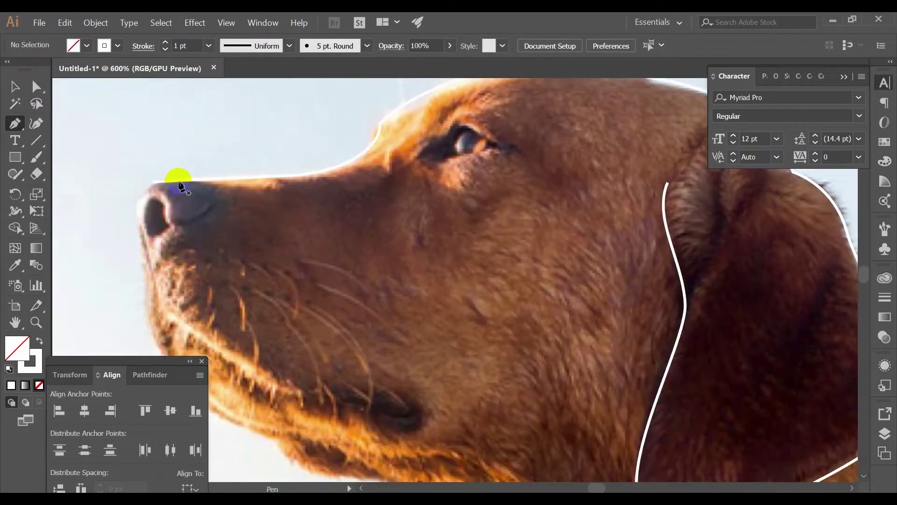
pyautogui.click(153, 182)
pyautogui.scroll(1, 142, 213)
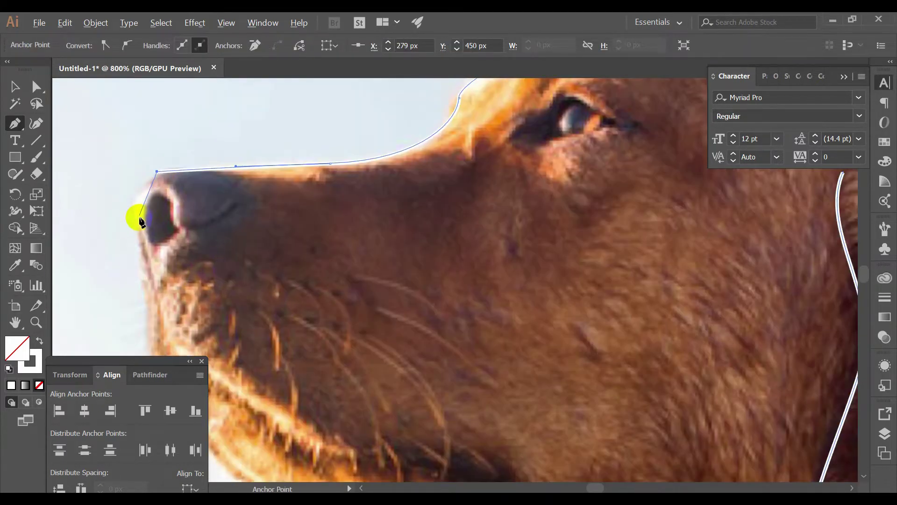
pyautogui.moveTo(137, 225); pyautogui.dragTo(143, 258)
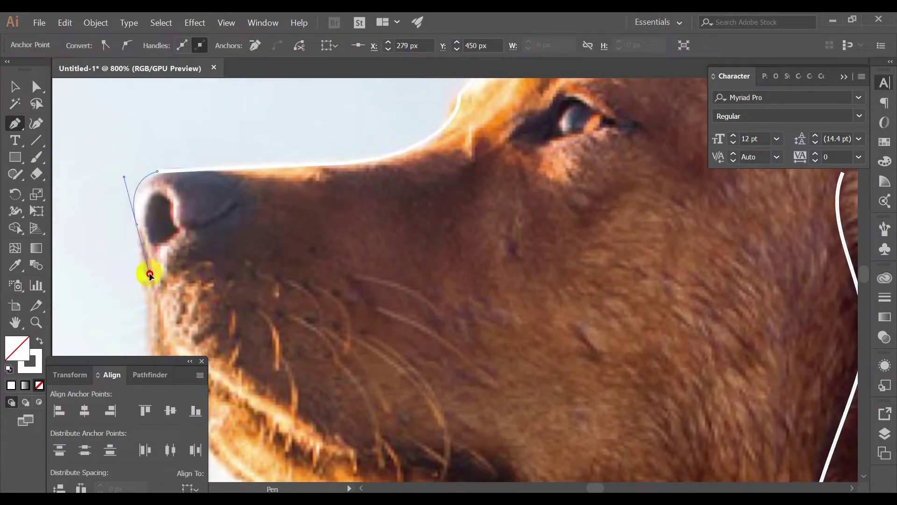
pyautogui.scroll(-3, 148, 279)
pyautogui.scroll(2, 209, 196)
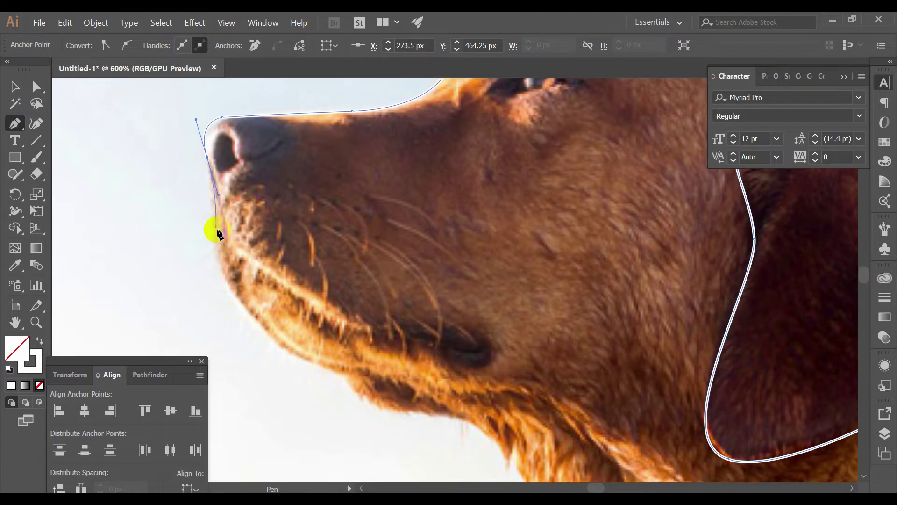
pyautogui.moveTo(218, 257); pyautogui.dragTo(226, 286)
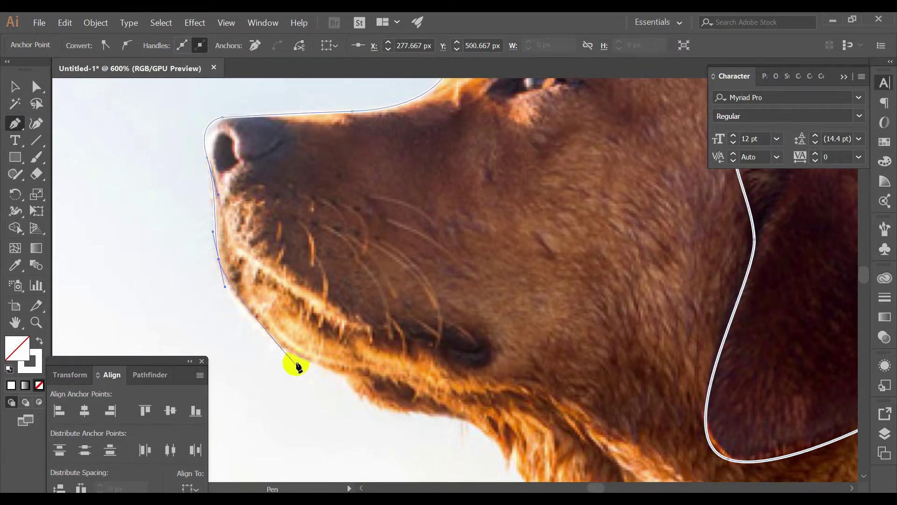
pyautogui.moveTo(298, 356); pyautogui.dragTo(338, 369)
pyautogui.scroll(-1, 341, 376)
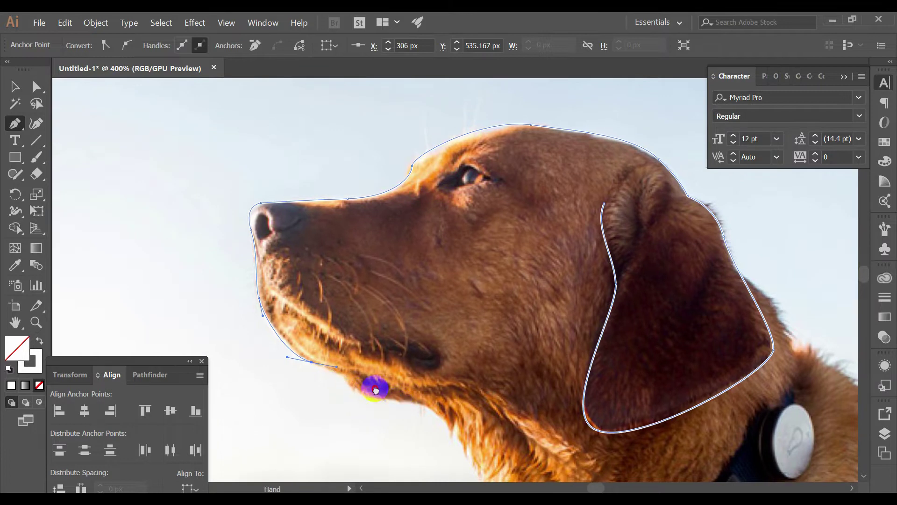
# Extend the outline along the underside of the jaw and down the throat to the base of the neck
pyautogui.moveTo(375, 388); pyautogui.dragTo(320, 370)
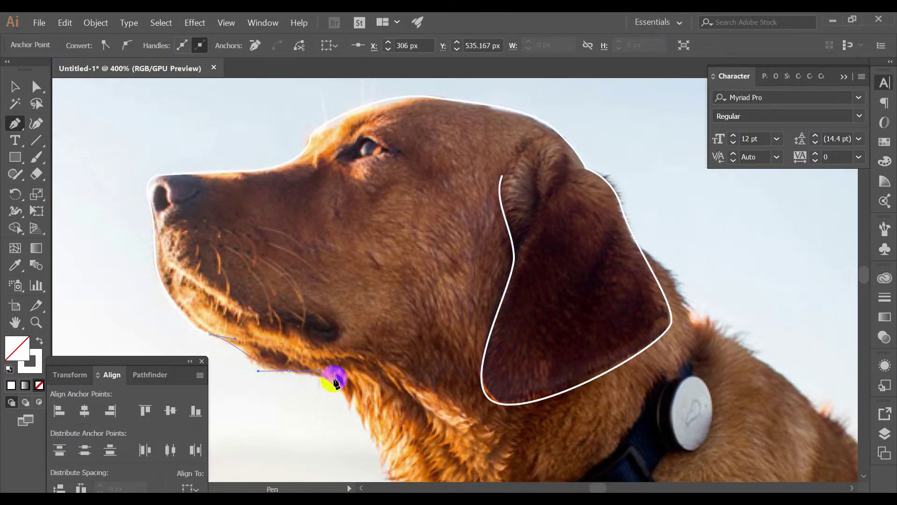
pyautogui.moveTo(369, 405); pyautogui.dragTo(305, 314)
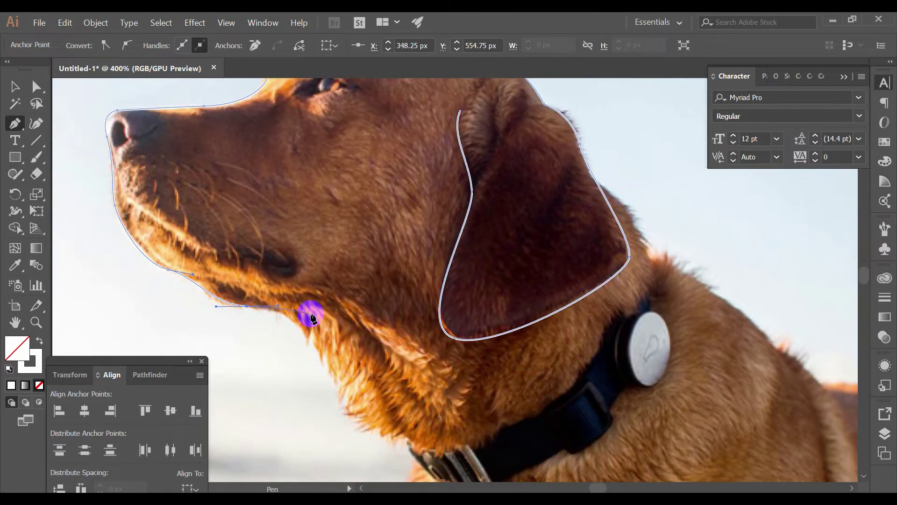
pyautogui.moveTo(371, 371); pyautogui.dragTo(434, 398)
pyautogui.moveTo(637, 357); pyautogui.dragTo(583, 407)
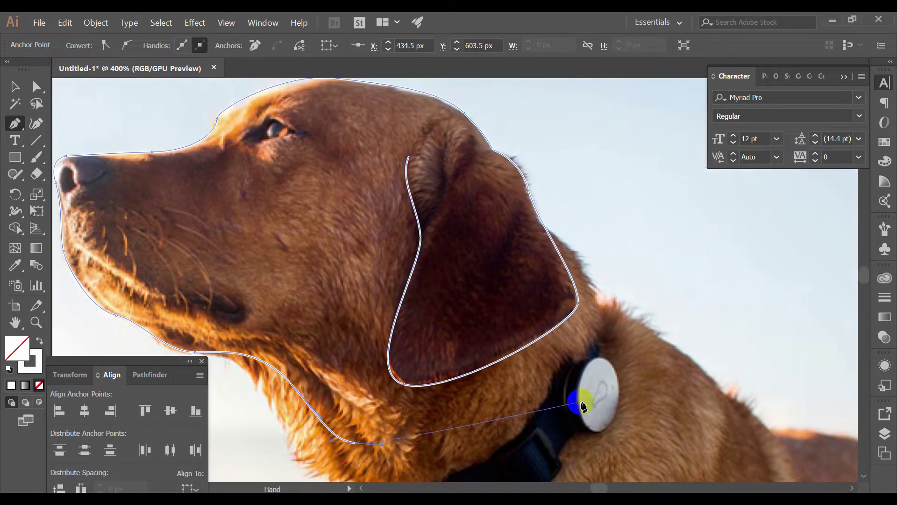
pyautogui.scroll(-1, 568, 392)
pyautogui.scroll(1, 569, 397)
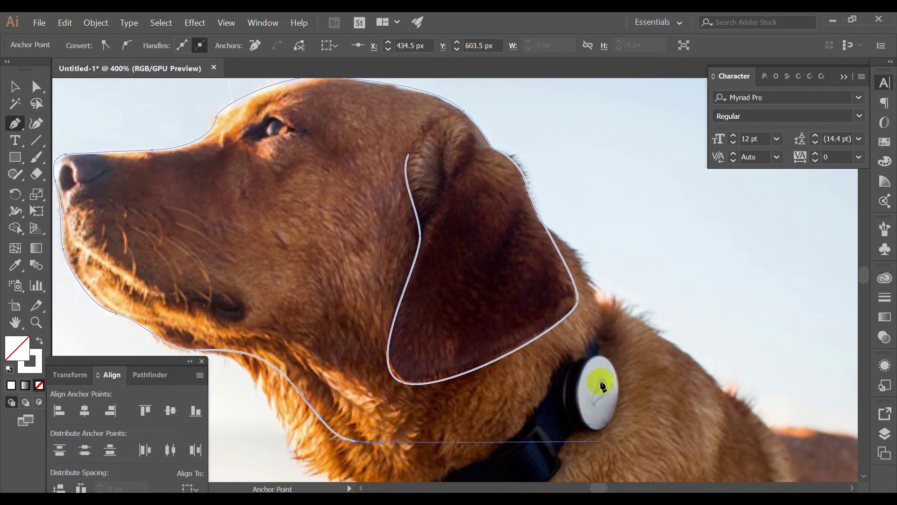
pyautogui.moveTo(626, 411); pyautogui.dragTo(625, 412)
pyautogui.keyDown('shift'); pyautogui.click(635, 420); pyautogui.keyUp('shift')
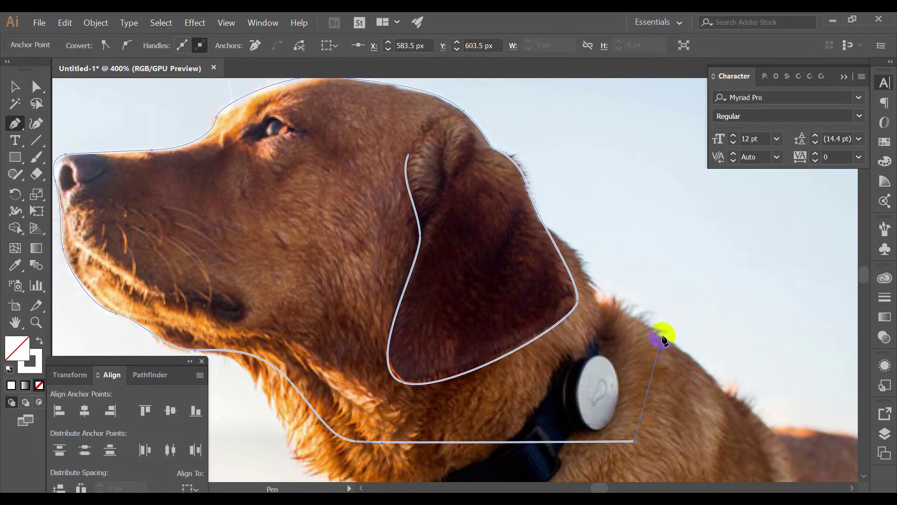
pyautogui.hotkey('ctrl', 'z')
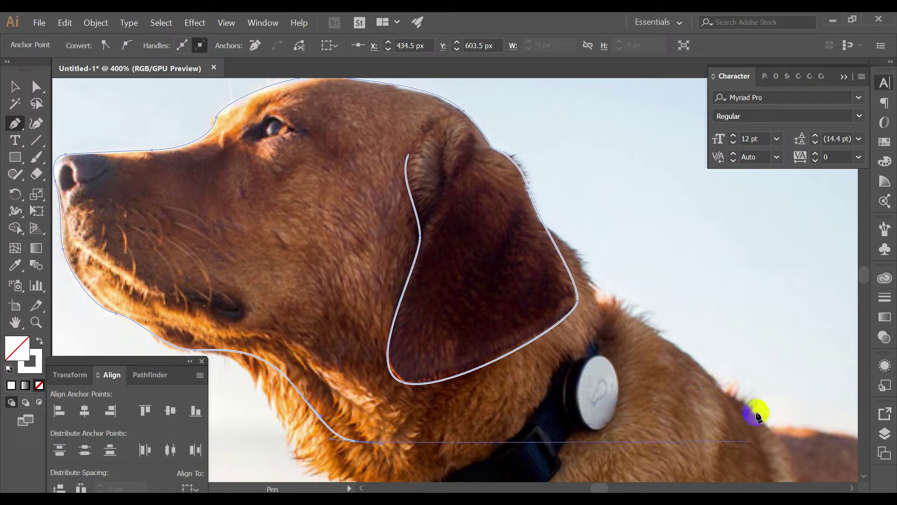
# Run the outline horizontally across to the dog's back, trace the back and nape up to the ear, and end the path
pyautogui.scroll(1, 673, 346)
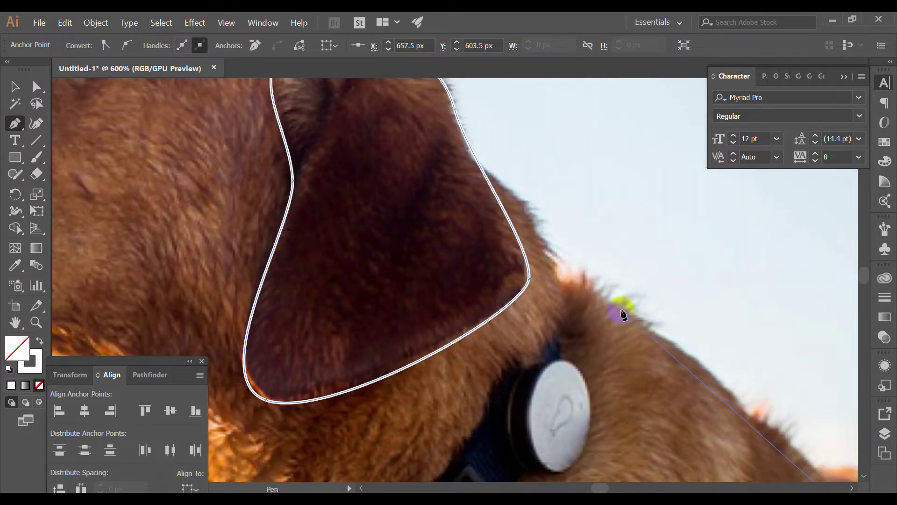
pyautogui.moveTo(571, 301); pyautogui.dragTo(421, 267)
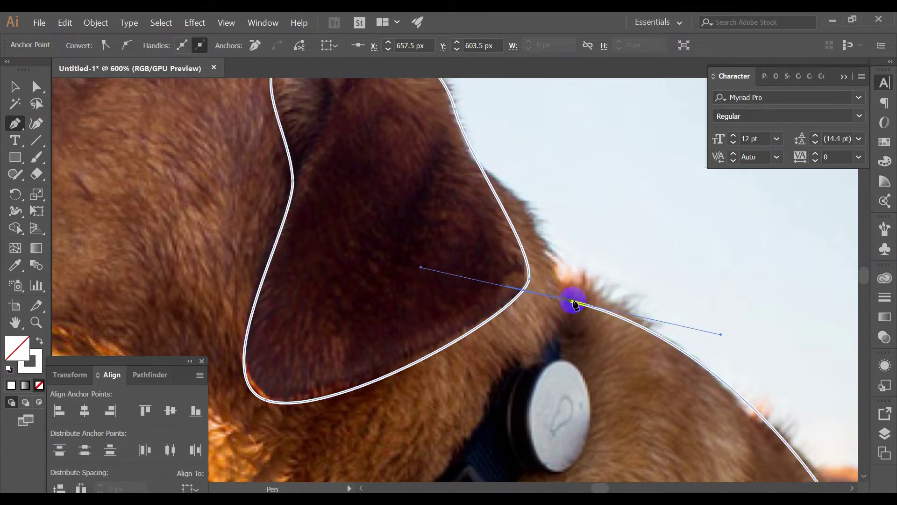
pyautogui.click(573, 303)
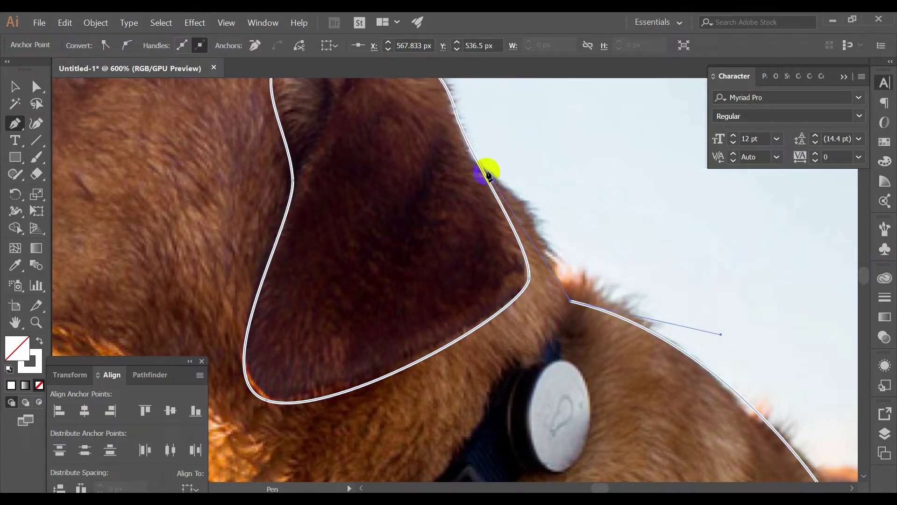
pyautogui.moveTo(488, 175); pyautogui.dragTo(420, 128)
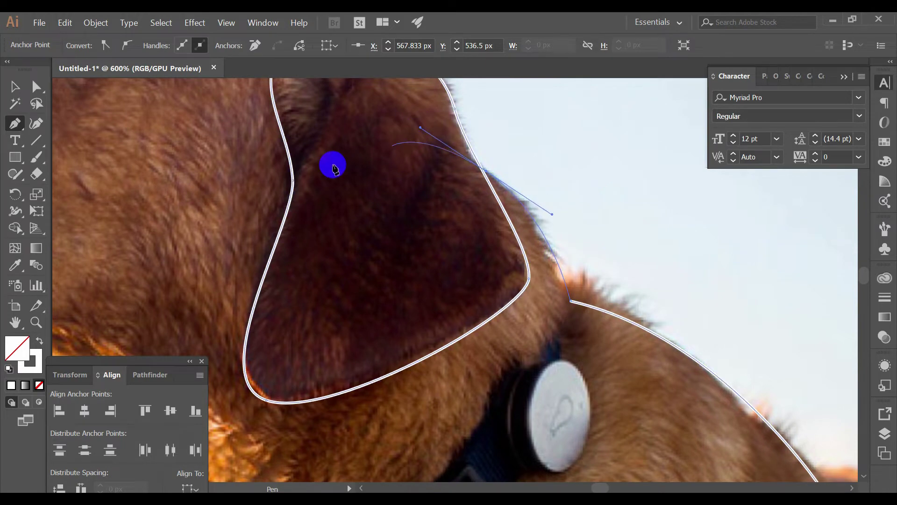
pyautogui.click(17, 87)
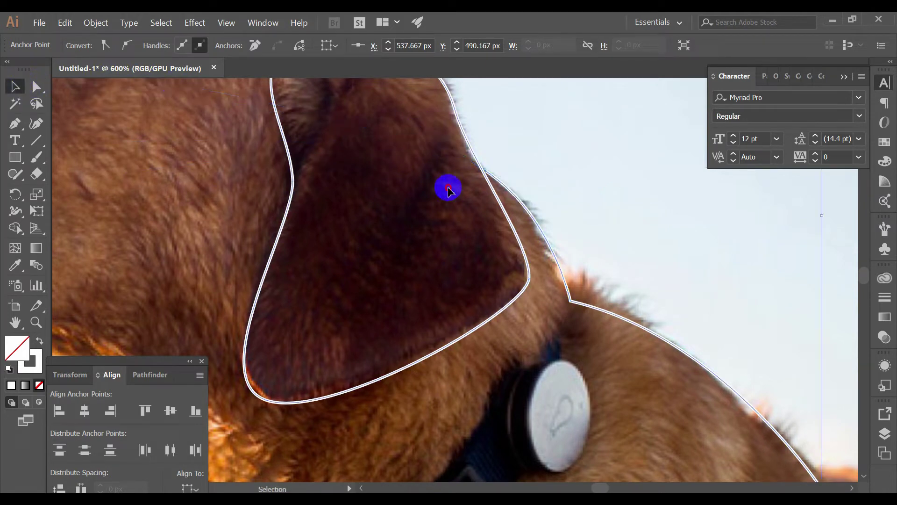
pyautogui.click(448, 189)
# Trace the dog's mouth as a separate open Pen path, following the lip line and looping around the dark mouth corner
pyautogui.scroll(-5, 455, 196)
pyautogui.moveTo(469, 180); pyautogui.dragTo(486, 218)
pyautogui.scroll(3, 368, 220)
pyautogui.scroll(2, 387, 250)
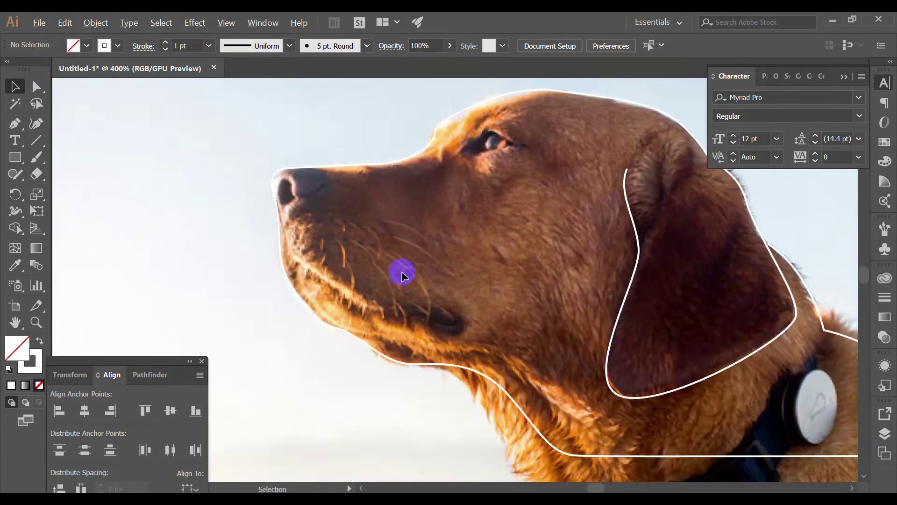
pyautogui.moveTo(404, 282); pyautogui.dragTo(378, 243)
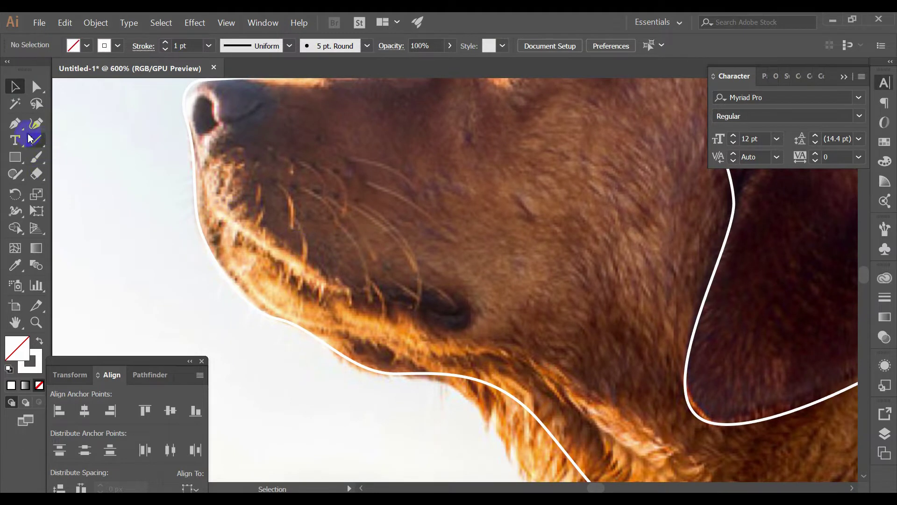
pyautogui.click(15, 124)
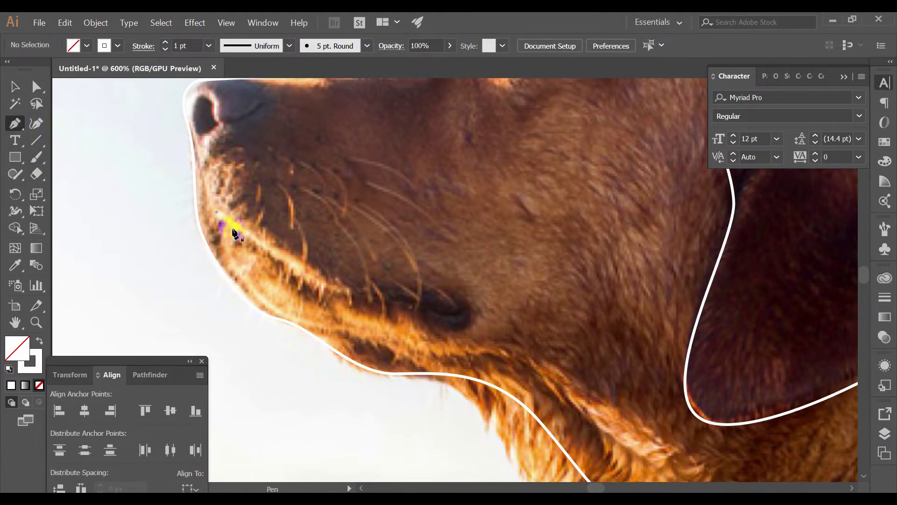
pyautogui.click(323, 276)
pyautogui.moveTo(339, 287); pyautogui.dragTo(374, 290)
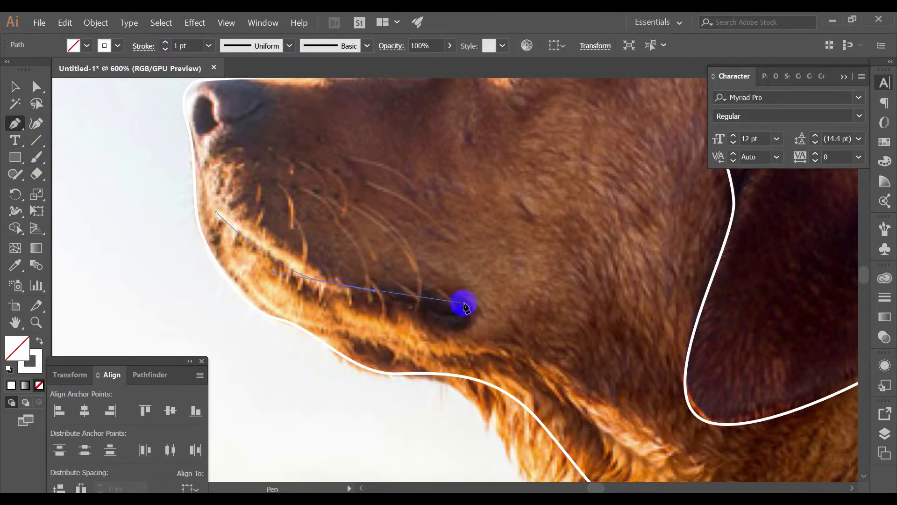
pyautogui.moveTo(465, 303); pyautogui.dragTo(483, 335)
pyautogui.moveTo(422, 318); pyautogui.dragTo(279, 293)
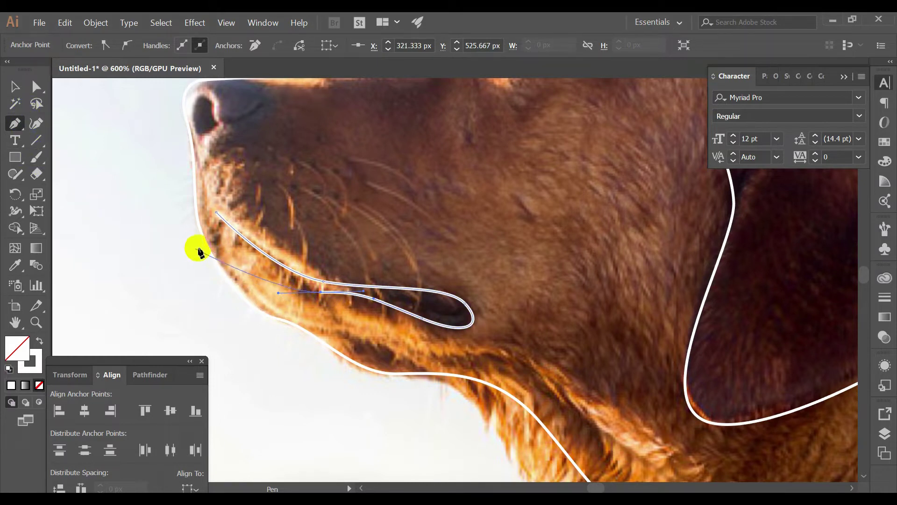
pyautogui.click(20, 88)
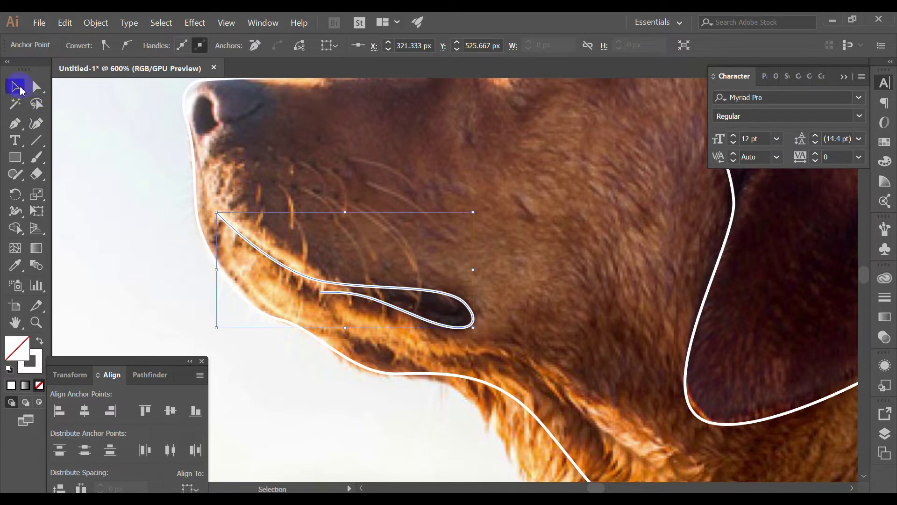
pyautogui.click(456, 258)
pyautogui.scroll(-2, 456, 258)
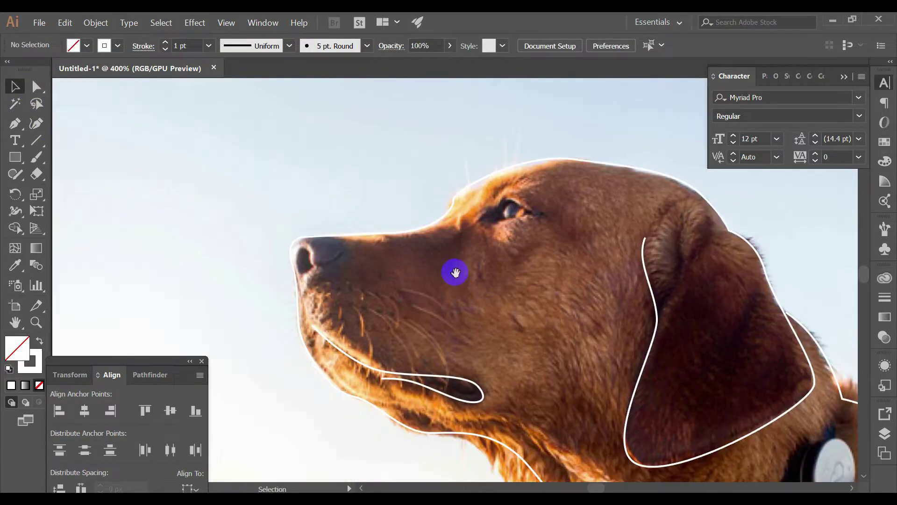
# Trace the dog's nostril as a closed Pen path with a pointed tail toward the muzzle, and deselect it
pyautogui.moveTo(455, 273); pyautogui.dragTo(413, 310)
pyautogui.scroll(2, 296, 290)
pyautogui.moveTo(95, 201); pyautogui.dragTo(192, 151)
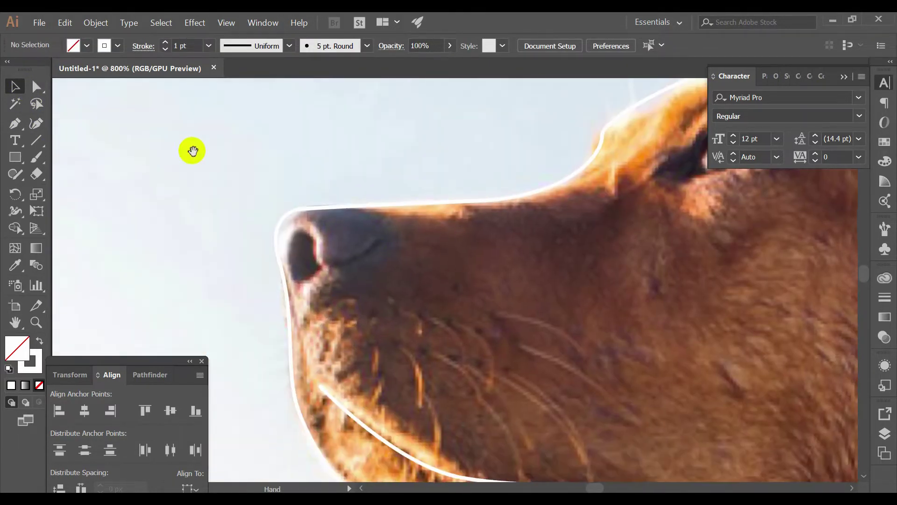
pyautogui.click(18, 124)
pyautogui.scroll(1, 328, 277)
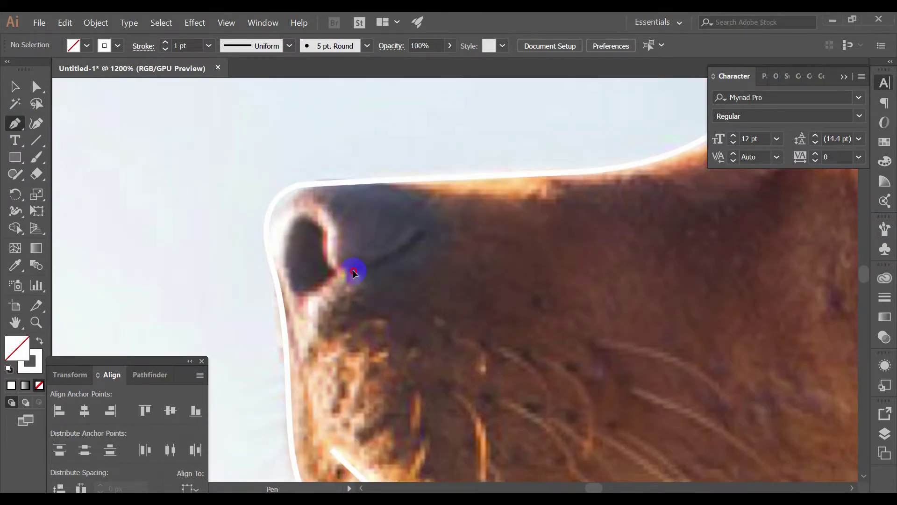
pyautogui.moveTo(311, 298)
pyautogui.mouseDown()
pyautogui.moveTo(295, 290)
pyautogui.moveTo(299, 297)
pyautogui.mouseUp()
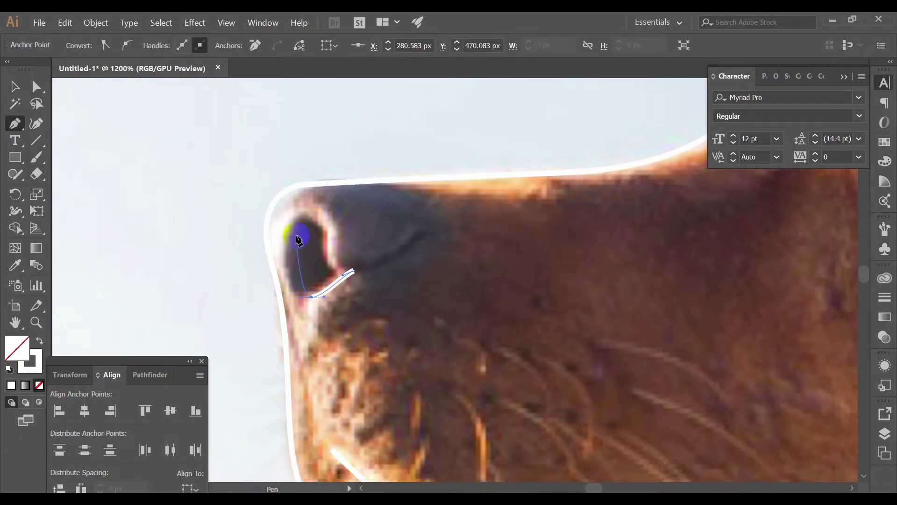
pyautogui.moveTo(296, 216); pyautogui.dragTo(322, 226)
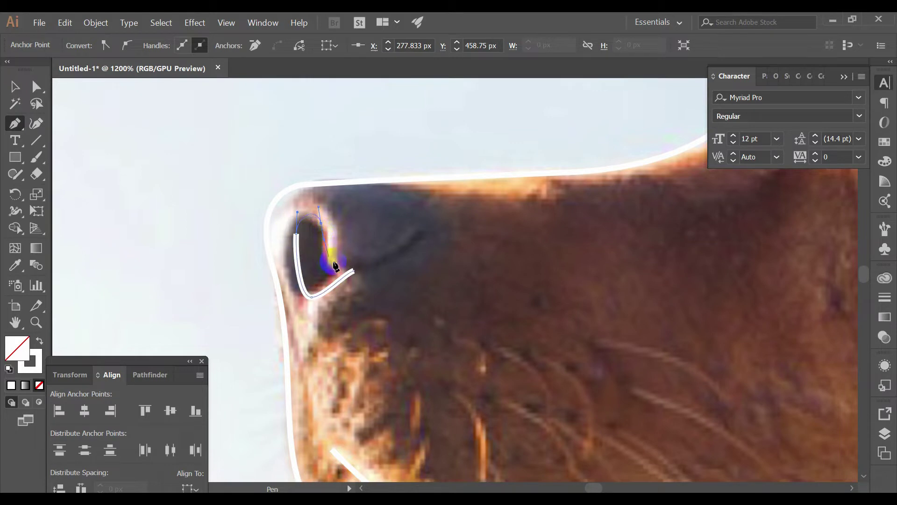
pyautogui.moveTo(352, 273); pyautogui.dragTo(383, 267)
pyautogui.click(15, 86)
pyautogui.click(126, 218)
pyautogui.moveTo(127, 224); pyautogui.dragTo(83, 176)
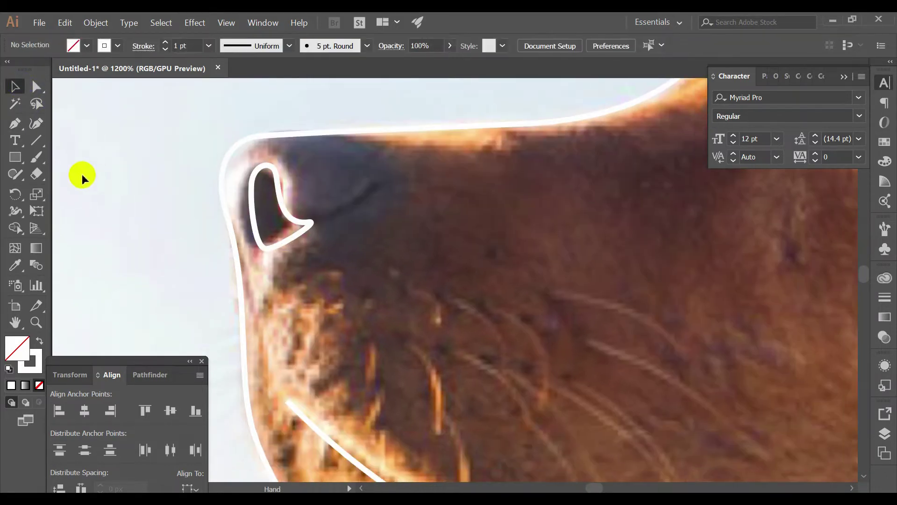
# Draw a tiny circle with the Ellipse tool on the muzzle below the nose, with white fill and no stroke
pyautogui.click(17, 157)
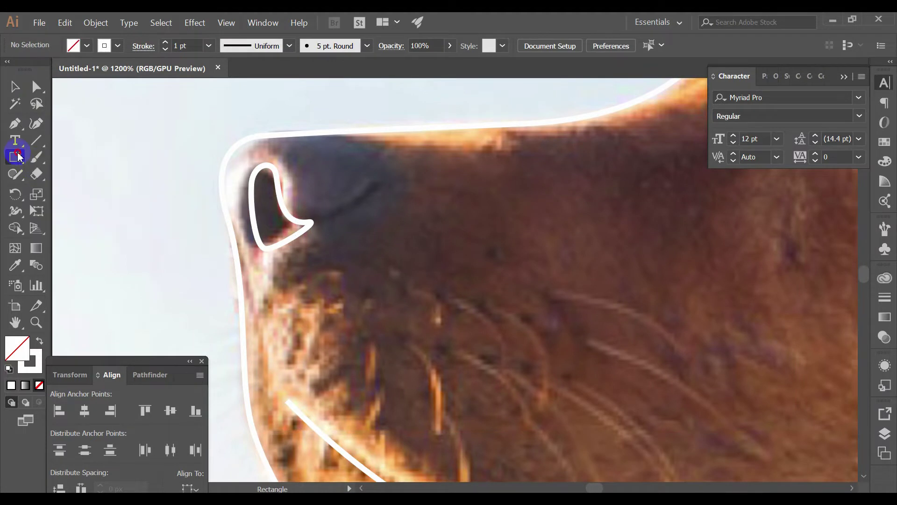
pyautogui.moveTo(16, 156); pyautogui.dragTo(90, 190)
pyautogui.moveTo(369, 353); pyautogui.dragTo(372, 354)
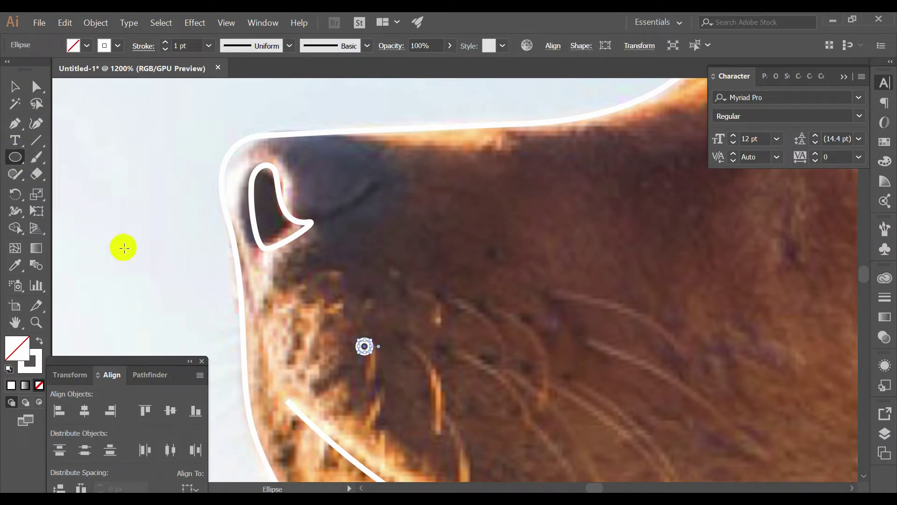
pyautogui.click(16, 87)
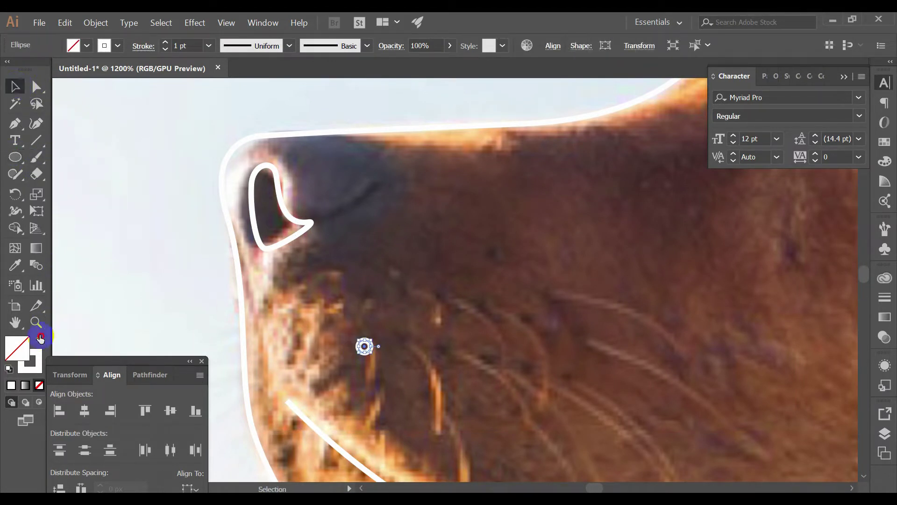
pyautogui.click(41, 339)
pyautogui.click(276, 312)
# Resize the white whisker dot slightly and deselect it
pyautogui.scroll(1, 332, 353)
pyautogui.click(376, 346)
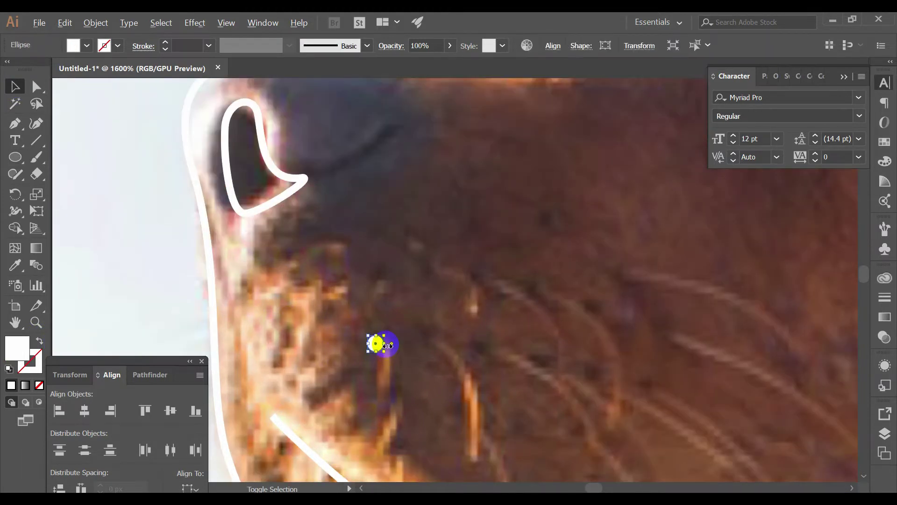
pyautogui.moveTo(385, 345); pyautogui.dragTo(383, 346)
pyautogui.click(416, 316)
pyautogui.click(381, 344)
pyautogui.click(420, 340)
# Duplicate the white dot across the whisker area of the muzzle to form a scattered group of nine dots
pyautogui.press('space')
pyautogui.moveTo(397, 301); pyautogui.dragTo(411, 219)
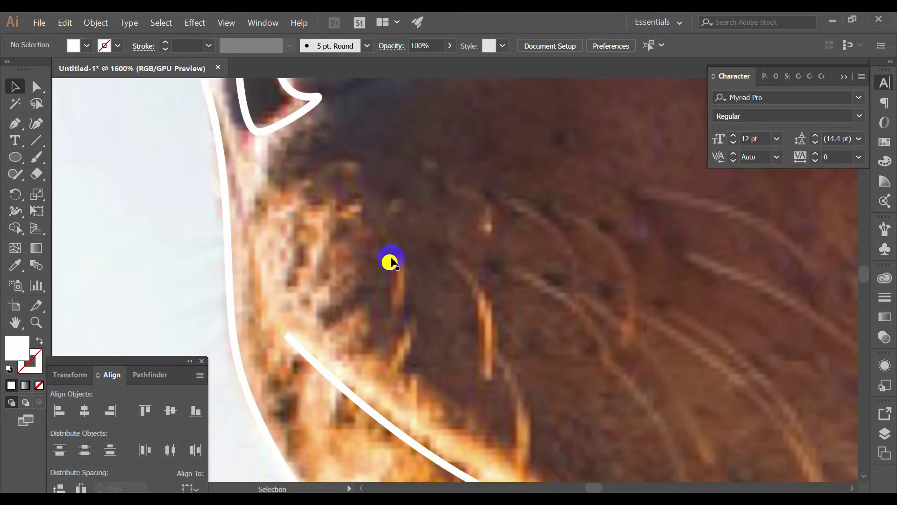
pyautogui.click(393, 265)
pyautogui.moveTo(400, 267); pyautogui.dragTo(400, 260)
pyautogui.click(430, 256)
pyautogui.click(395, 204)
pyautogui.moveTo(395, 203); pyautogui.dragTo(556, 282)
pyautogui.moveTo(556, 283); pyautogui.dragTo(450, 313)
pyautogui.click(512, 333)
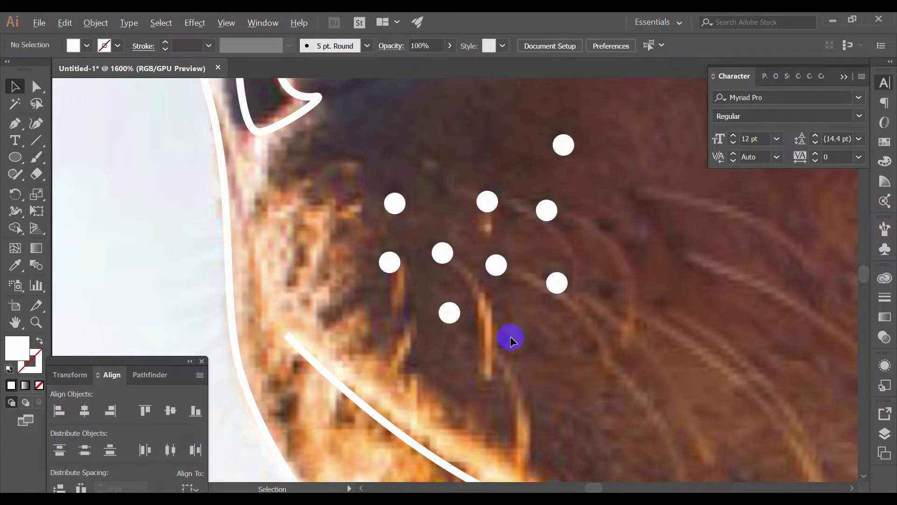
# Move the stray uppermost dot down beside the other whisker dots, at the cheek-side end of the group
pyautogui.scroll(-3, 512, 332)
pyautogui.moveTo(626, 310); pyautogui.dragTo(340, 359)
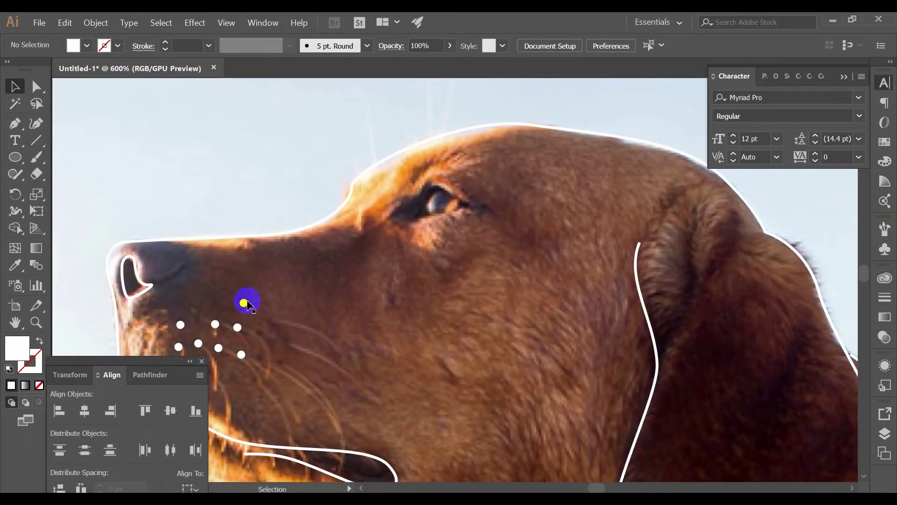
pyautogui.moveTo(245, 304); pyautogui.dragTo(262, 340)
# Trace the dog's upper eyelid with the Pen tool from the inner corner over the eye to the outer corner
pyautogui.moveTo(318, 342); pyautogui.dragTo(411, 326)
pyautogui.scroll(-1, 458, 287)
pyautogui.scroll(2, 445, 254)
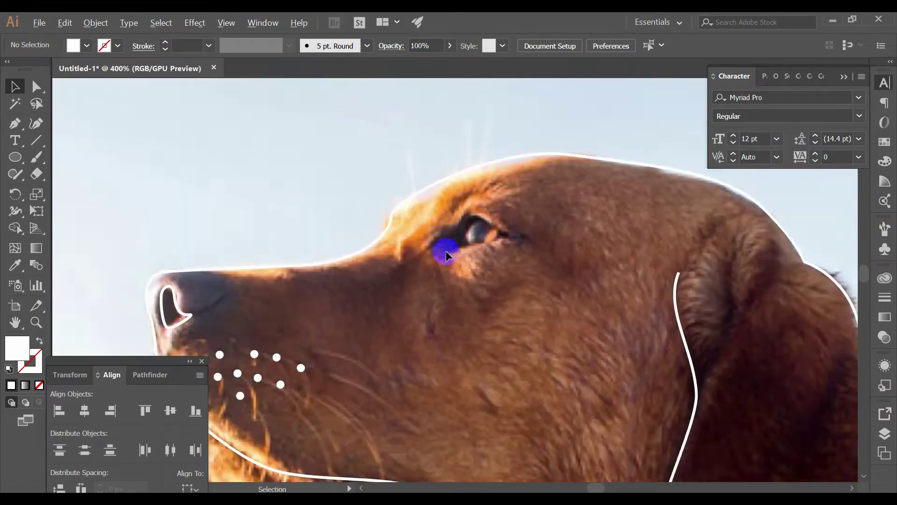
pyautogui.moveTo(464, 249); pyautogui.dragTo(411, 310)
pyautogui.click(15, 123)
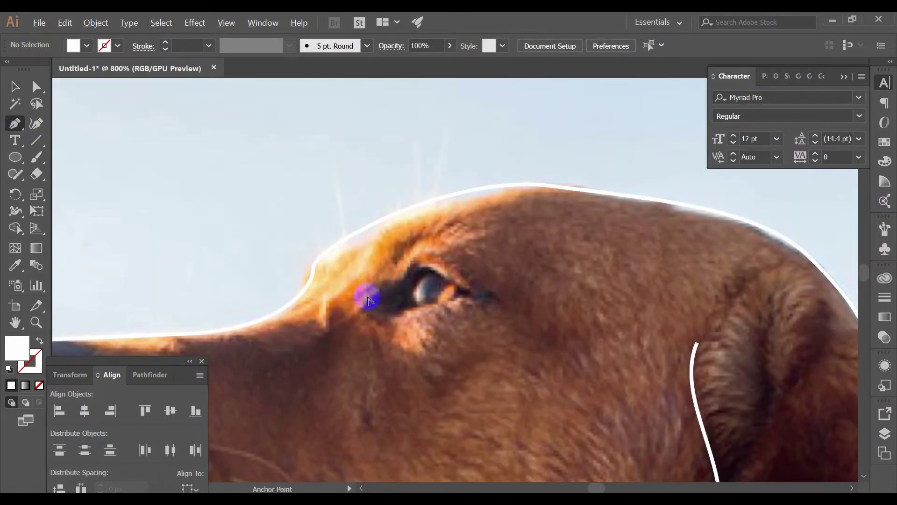
pyautogui.scroll(1, 368, 312)
pyautogui.click(354, 315)
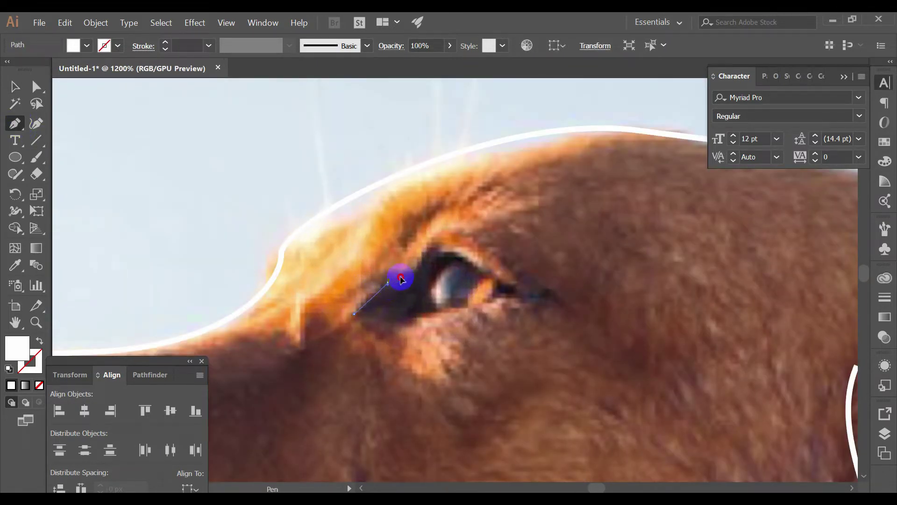
pyautogui.moveTo(425, 270); pyautogui.dragTo(427, 251)
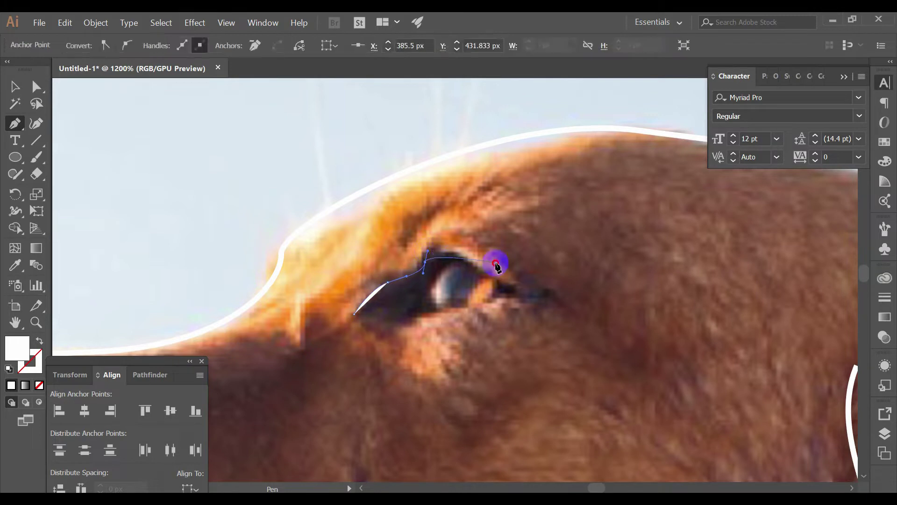
pyautogui.moveTo(496, 265); pyautogui.dragTo(542, 300)
pyautogui.click(569, 304)
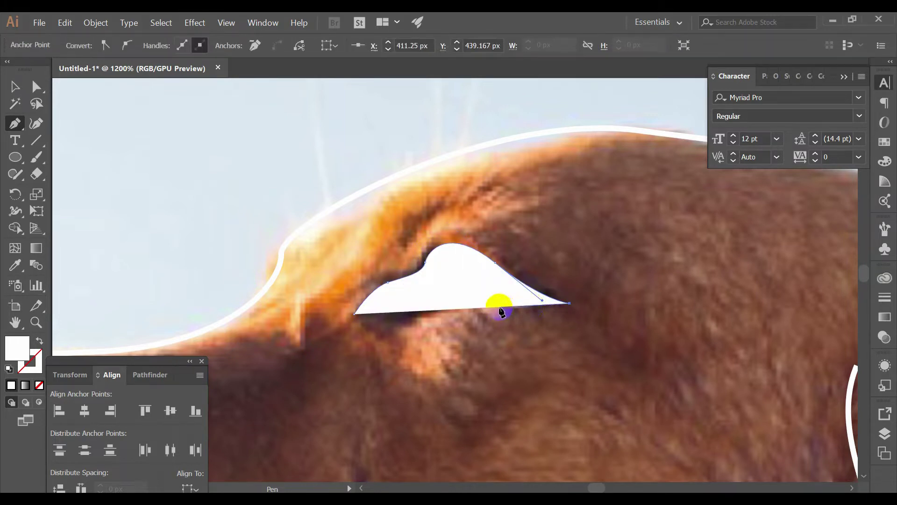
# Swap the eye path to a white stroke without fill and close it along the lower eyelid
pyautogui.click(39, 341)
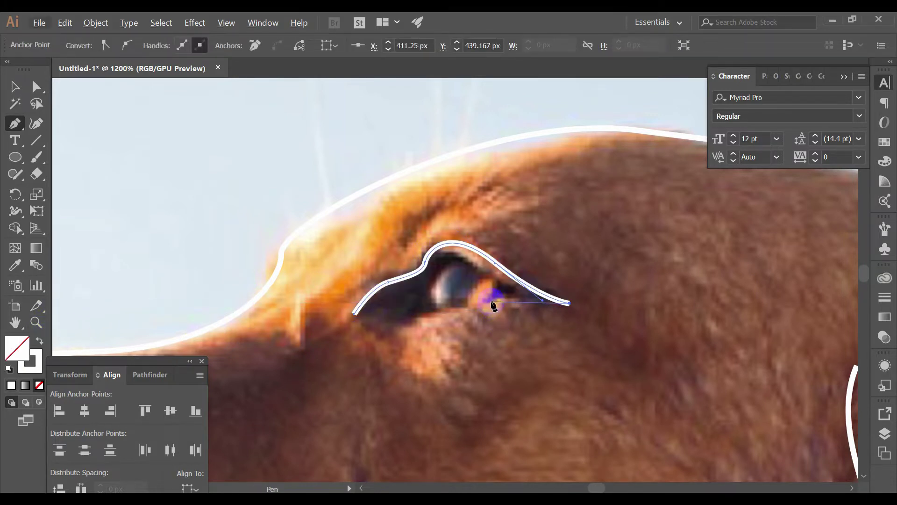
pyautogui.moveTo(492, 302); pyautogui.dragTo(468, 308)
pyautogui.moveTo(417, 318); pyautogui.dragTo(352, 305)
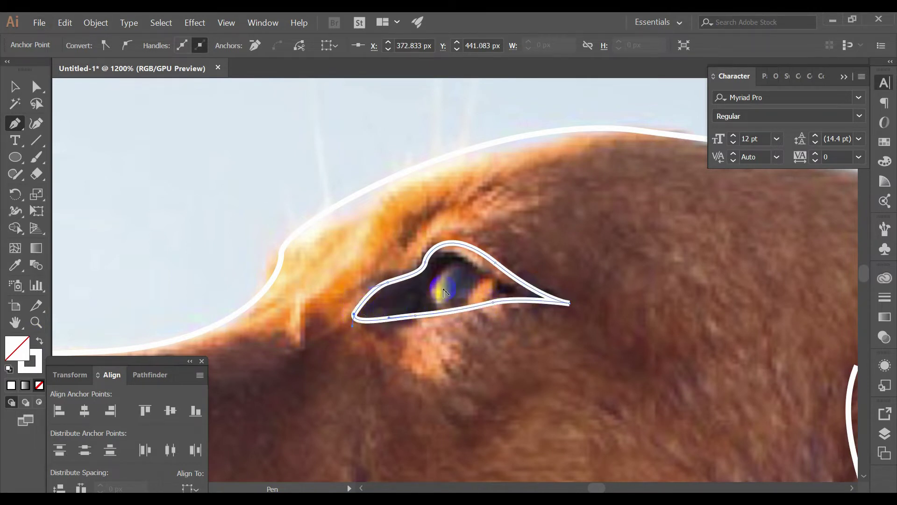
# Trace the eyeball as a smaller closed Pen path inside the eye outline and deselect it
pyautogui.hotkey('ctrl', '=')
pyautogui.moveTo(538, 292); pyautogui.dragTo(442, 262)
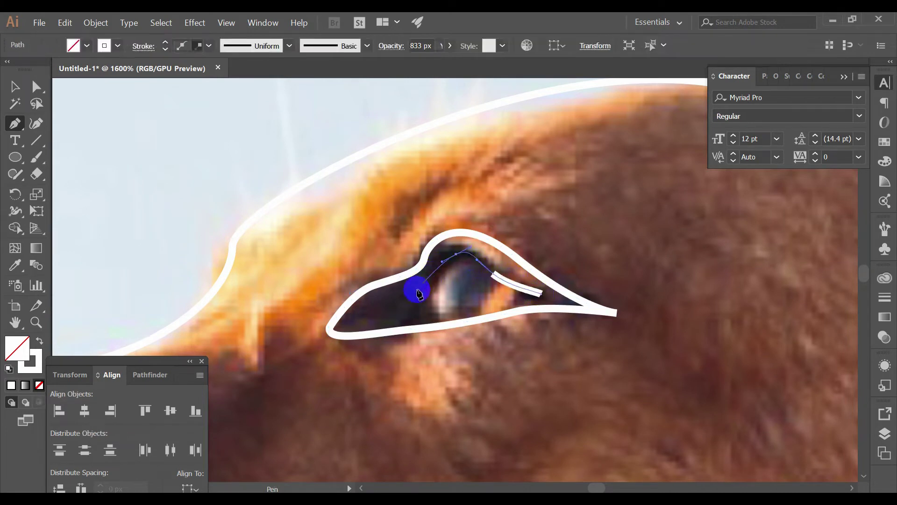
pyautogui.moveTo(416, 312); pyautogui.dragTo(418, 320)
pyautogui.click(466, 321)
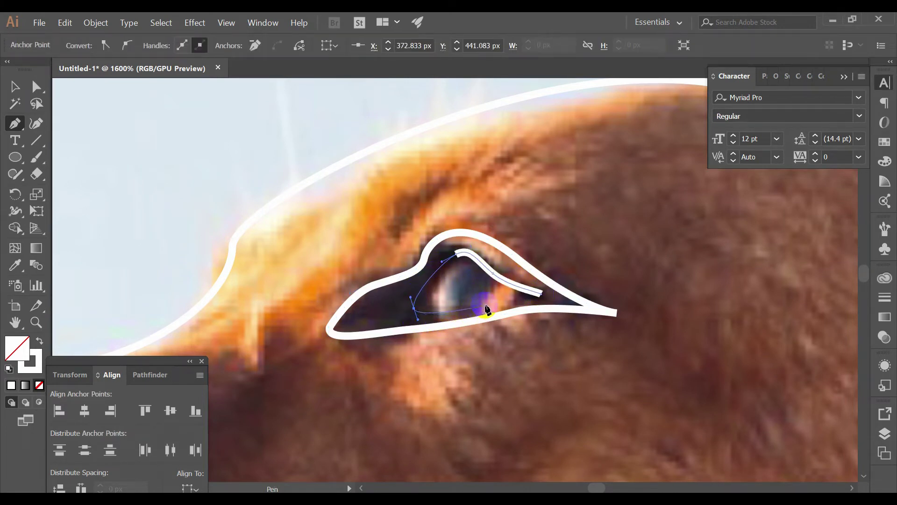
pyautogui.moveTo(486, 309); pyautogui.dragTo(532, 290)
pyautogui.click(535, 299)
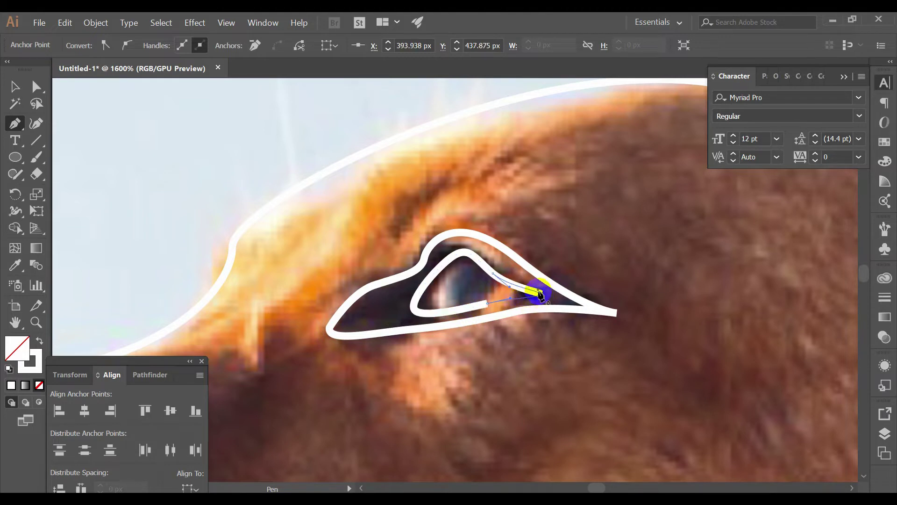
pyautogui.click(35, 88)
pyautogui.click(17, 87)
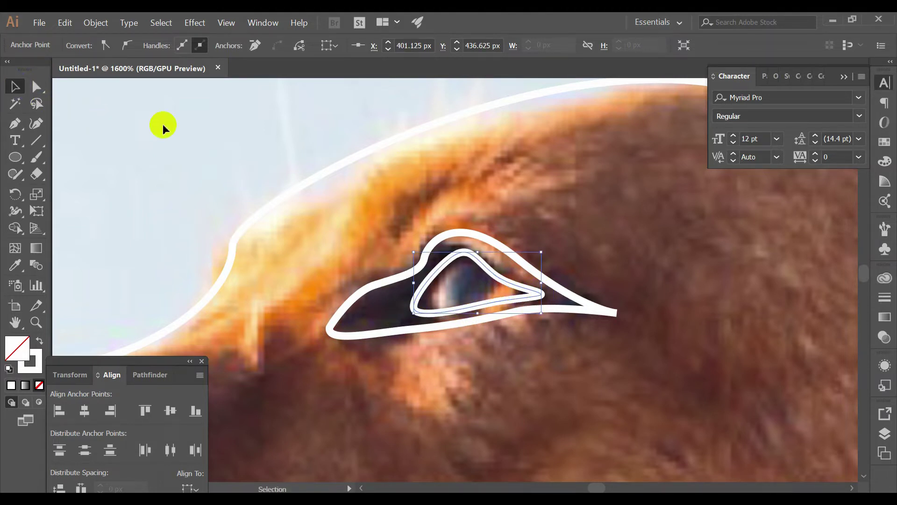
pyautogui.click(164, 126)
# Select all the traced dog paths and move them off the photo onto the blank artboard area beside it
pyautogui.scroll(-7, 521, 213)
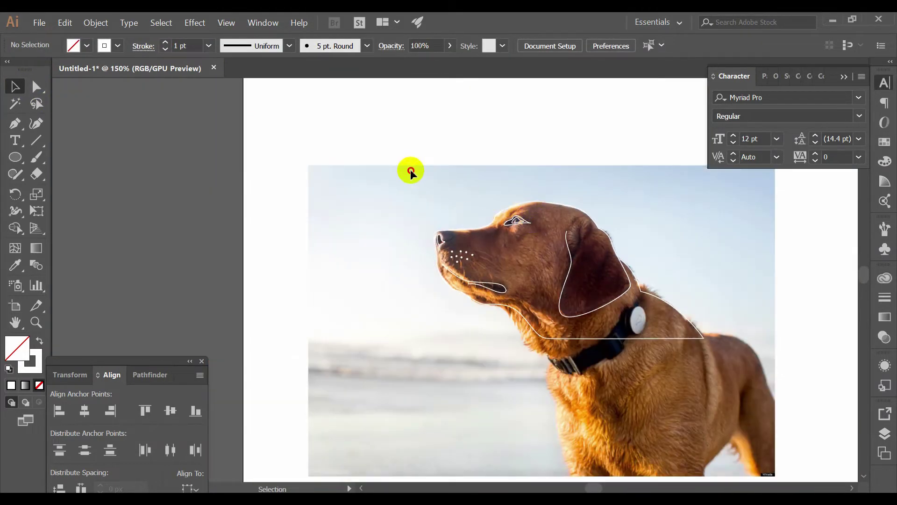
pyautogui.moveTo(410, 170); pyautogui.dragTo(753, 413)
pyautogui.scroll(-2, 579, 295)
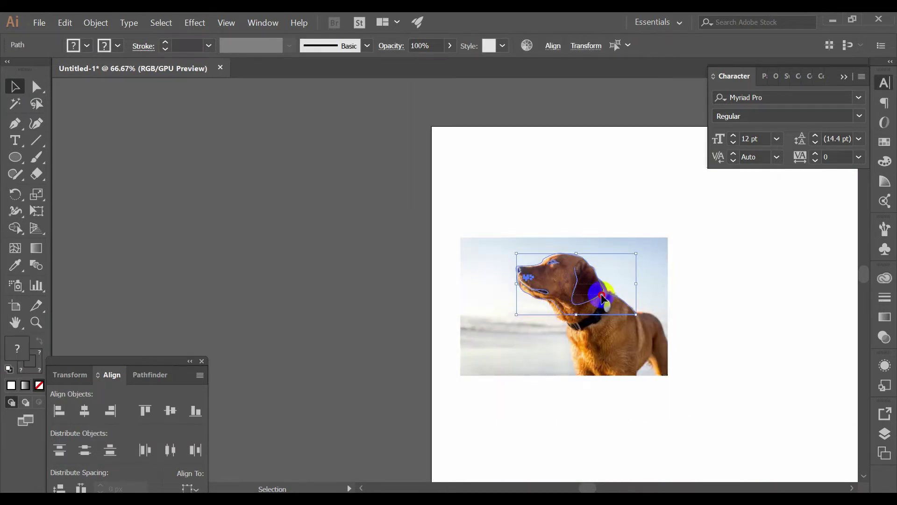
pyautogui.moveTo(710, 369); pyautogui.dragTo(478, 214)
pyautogui.moveTo(536, 283); pyautogui.dragTo(737, 317)
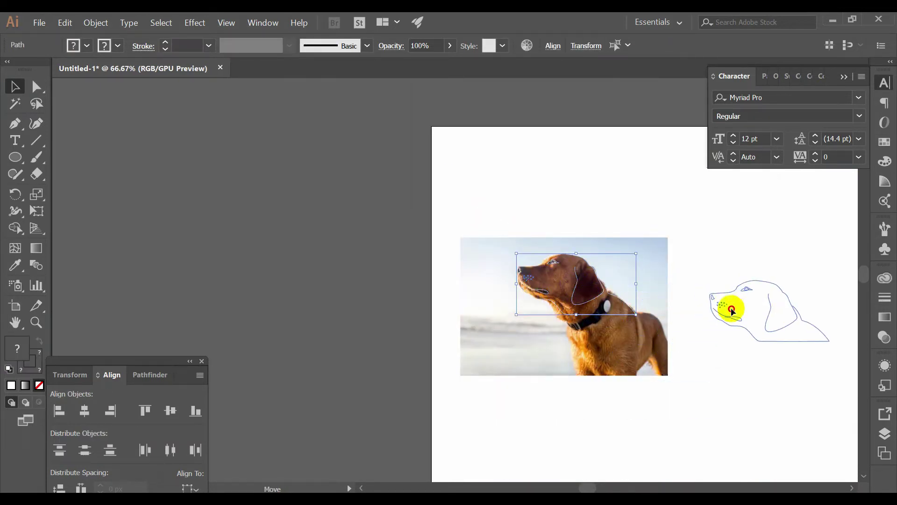
# Fill all the traced dog shapes with the black swatch and deselect them
pyautogui.click(890, 147)
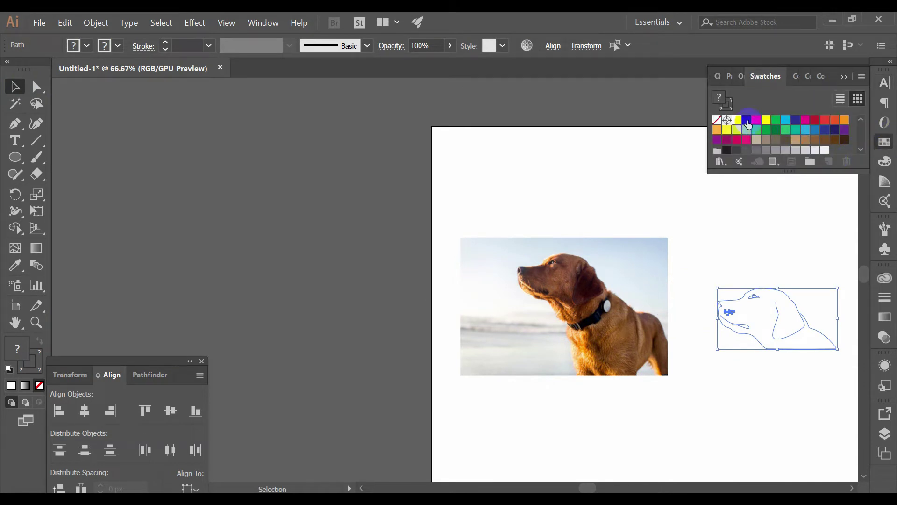
pyautogui.click(747, 122)
pyautogui.click(776, 227)
pyautogui.moveTo(786, 233); pyautogui.dragTo(654, 214)
pyautogui.scroll(2, 671, 284)
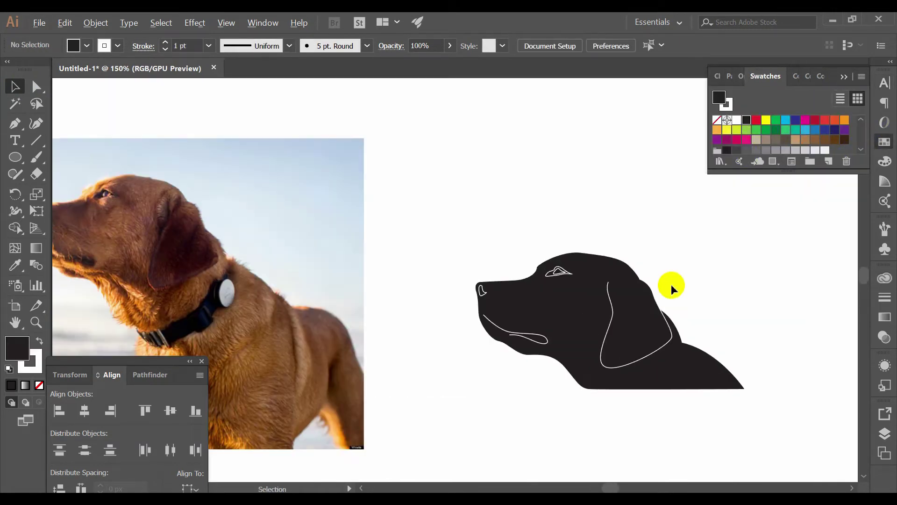
pyautogui.click(605, 298)
pyautogui.scroll(1, 600, 302)
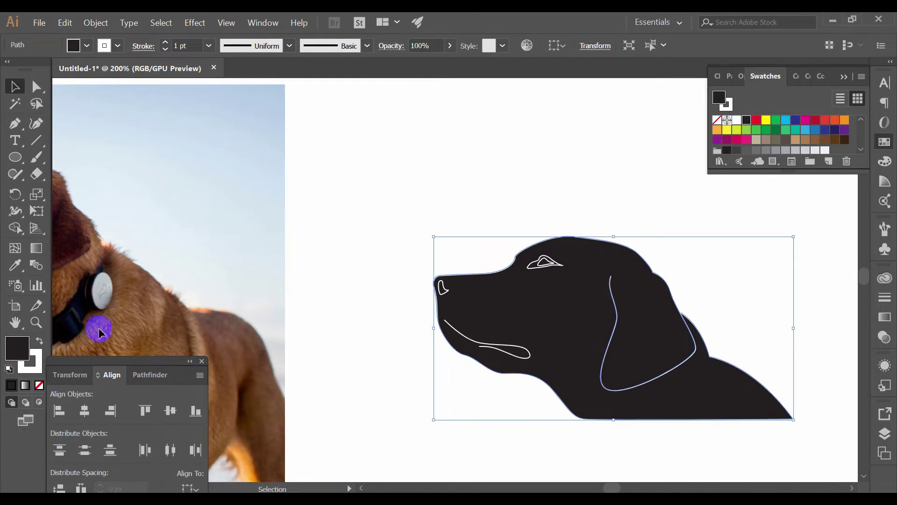
pyautogui.moveTo(415, 199)
pyautogui.mouseDown()
pyautogui.moveTo(717, 438)
pyautogui.moveTo(800, 477)
pyautogui.mouseUp()
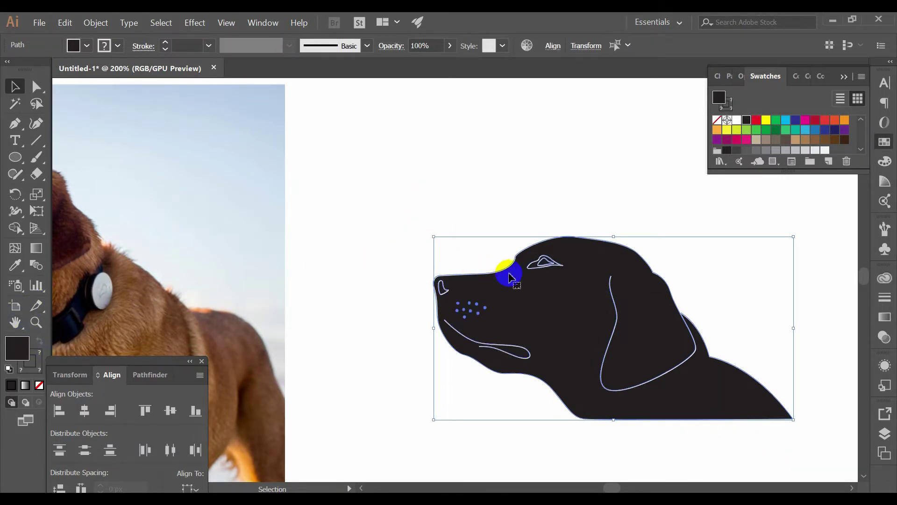
pyautogui.click(512, 288)
pyautogui.click(485, 257)
pyautogui.scroll(1, 520, 306)
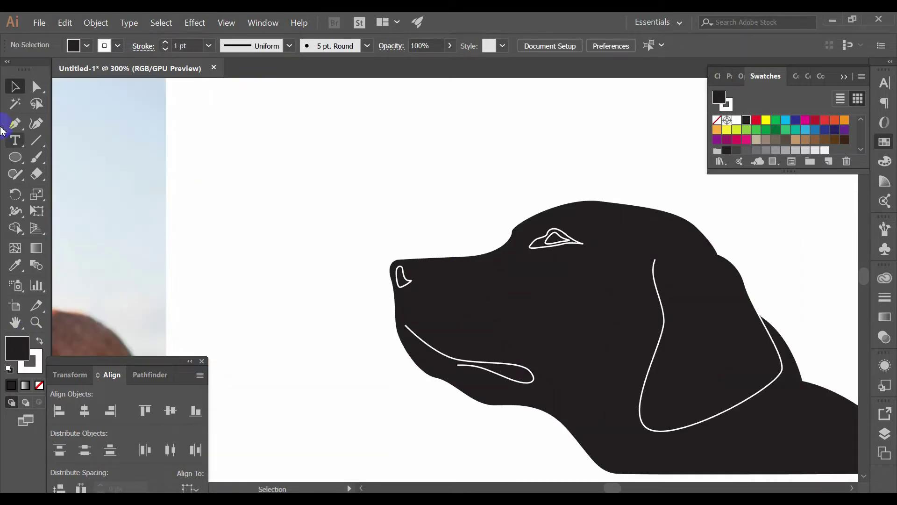
# Select all the black-filled dog shapes with the Magic Wand and set their stroke to the dark grey swatch
pyautogui.click(15, 105)
pyautogui.click(523, 317)
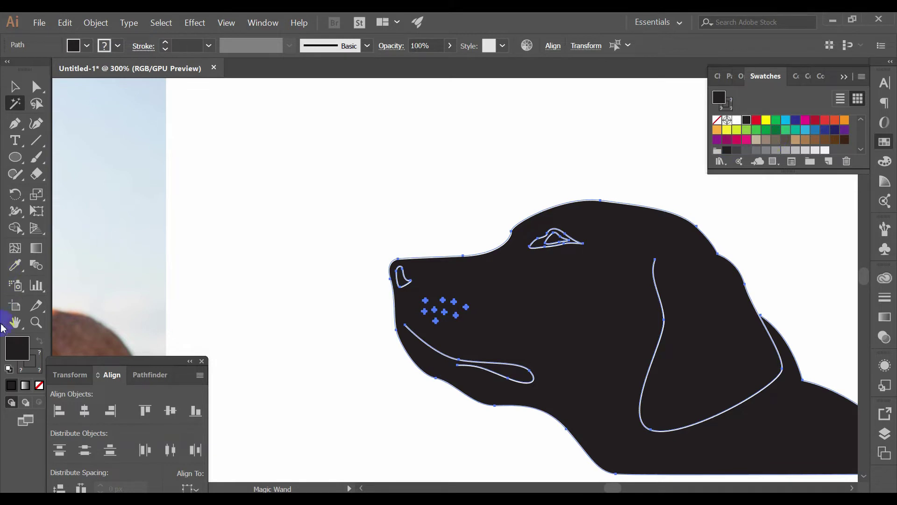
pyautogui.click(38, 361)
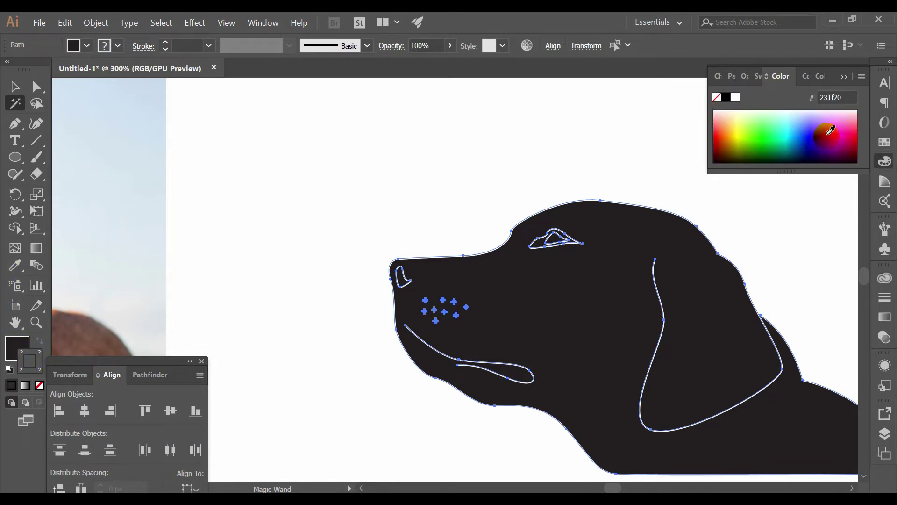
pyautogui.click(884, 145)
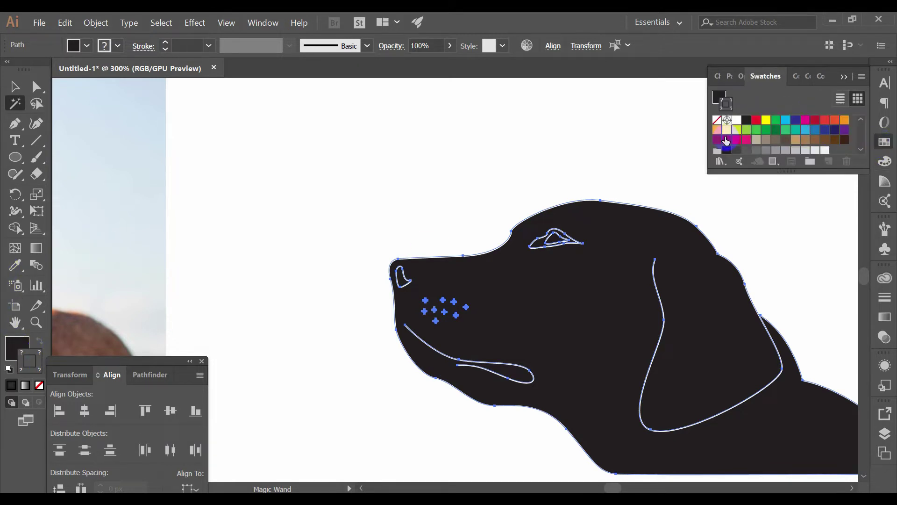
pyautogui.click(739, 150)
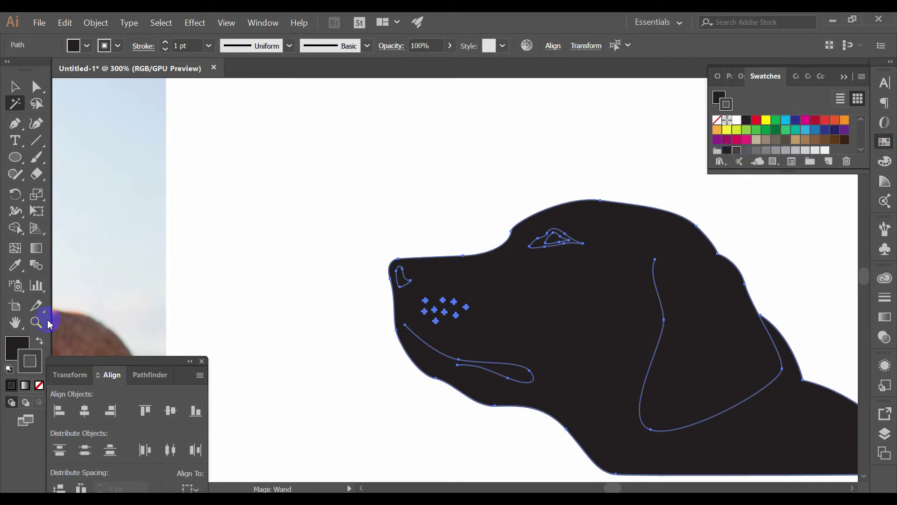
# Remove the fill from all the dog shapes, leaving only their dark grey outlines, and deselect them
pyautogui.click(18, 346)
pyautogui.click(39, 385)
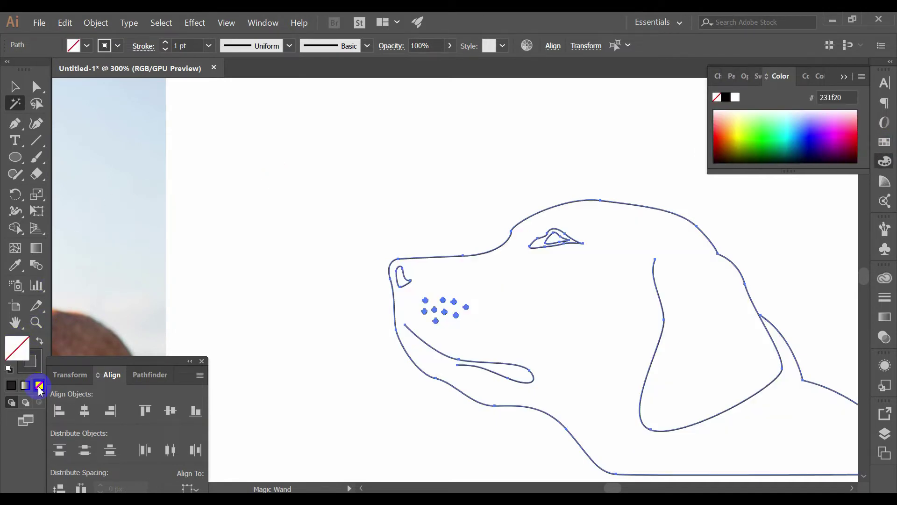
pyautogui.click(14, 86)
pyautogui.click(297, 174)
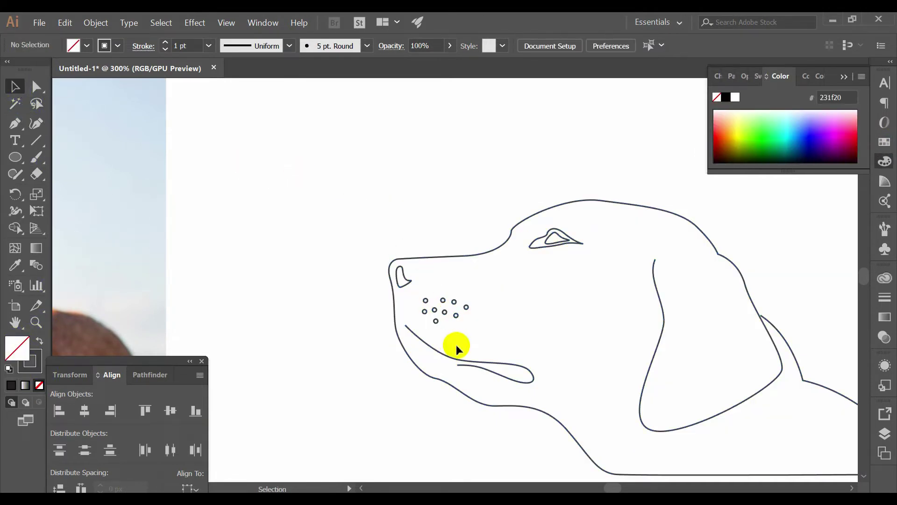
# Select the small whisker dots and swap their fill and stroke to make them solid dark grey
pyautogui.scroll(1, 438, 303)
pyautogui.moveTo(411, 276); pyautogui.dragTo(500, 327)
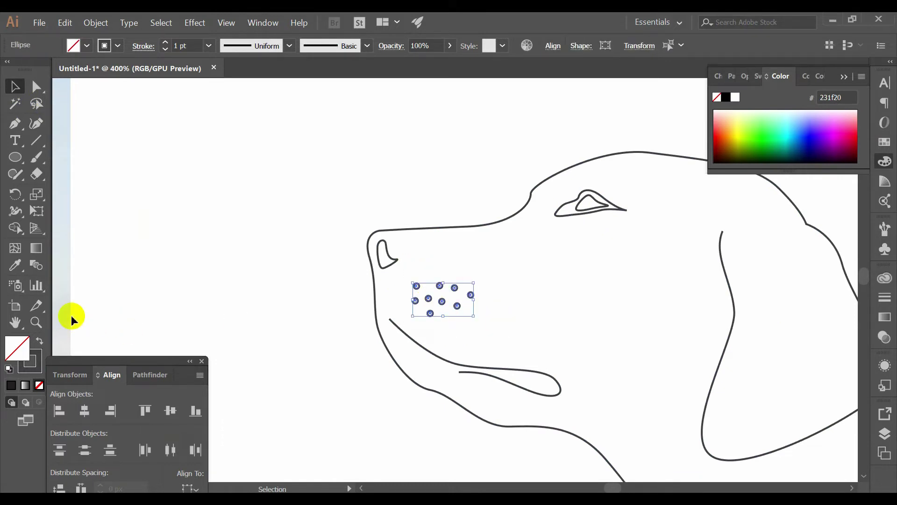
pyautogui.click(40, 341)
pyautogui.click(236, 242)
# Swap the nostril shape's fill and stroke to make it solid dark grey, and deselect it
pyautogui.hscroll(3, 241, 220)
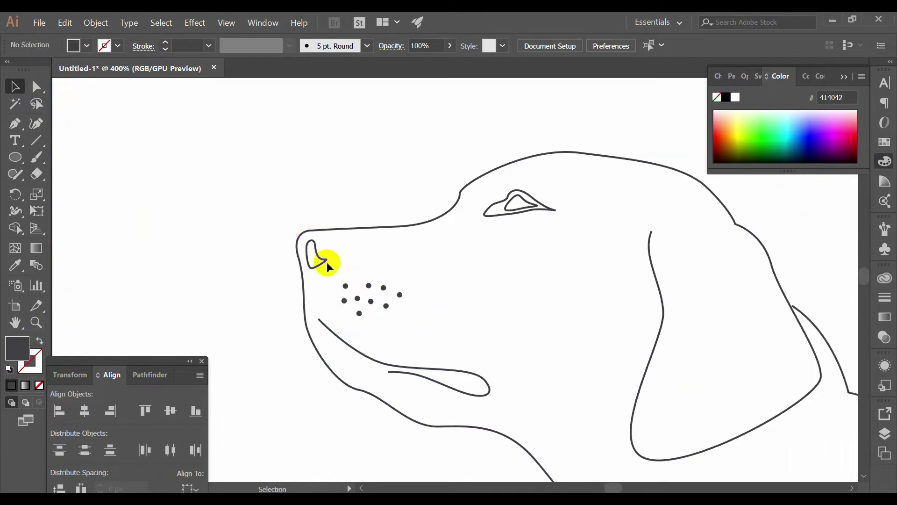
pyautogui.click(327, 265)
pyautogui.click(40, 341)
pyautogui.click(251, 216)
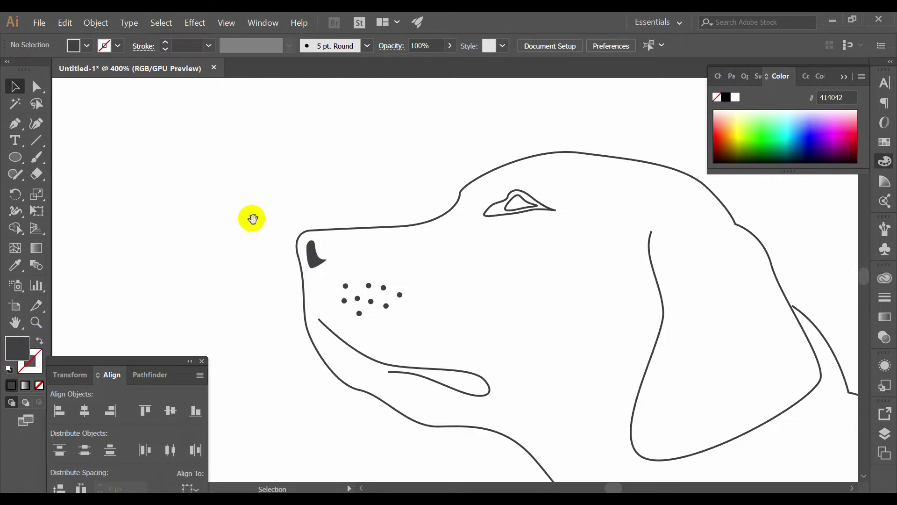
pyautogui.hscroll(2, 281, 247)
pyautogui.scroll(1, 385, 341)
pyautogui.click(402, 383)
pyautogui.scroll(-2, 356, 250)
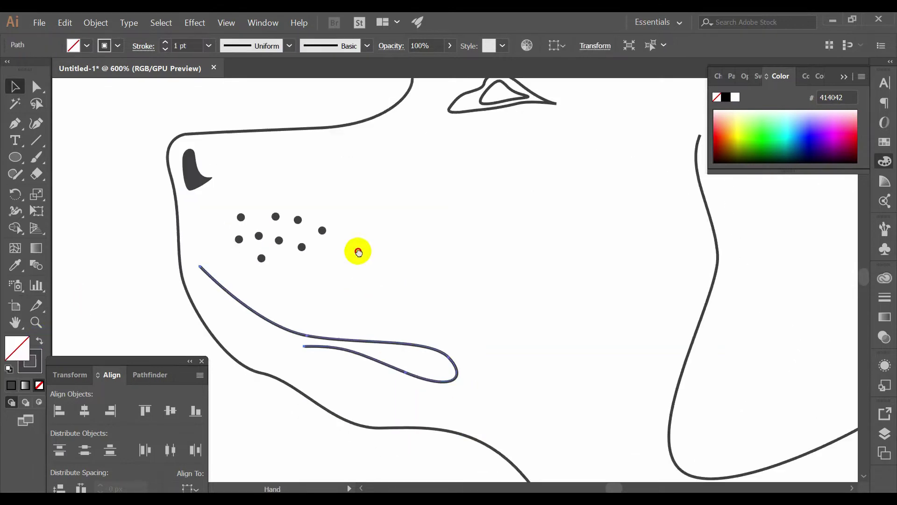
pyautogui.keyDown('shift'); pyautogui.click(379, 161); pyautogui.keyUp('shift')
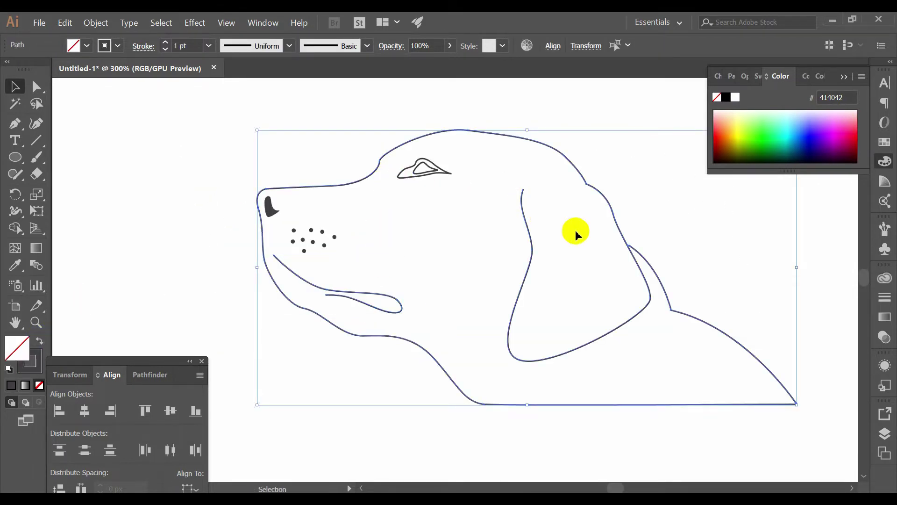
pyautogui.click(111, 24)
pyautogui.moveTo(158, 25)
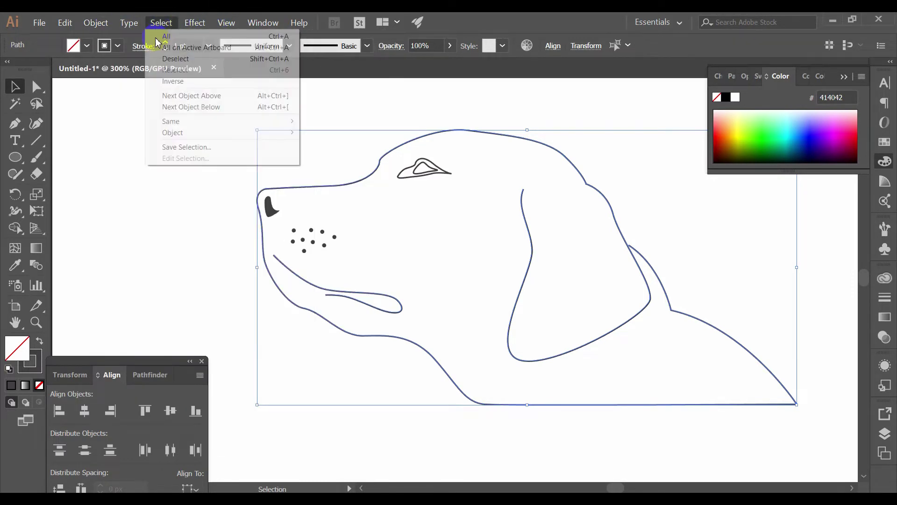
pyautogui.click(354, 106)
# Select the head outline and mouth paths together and apply the width profile that tapers at both ends
pyautogui.click(379, 162)
pyautogui.keyDown('shift'); pyautogui.click(372, 286); pyautogui.keyUp('shift')
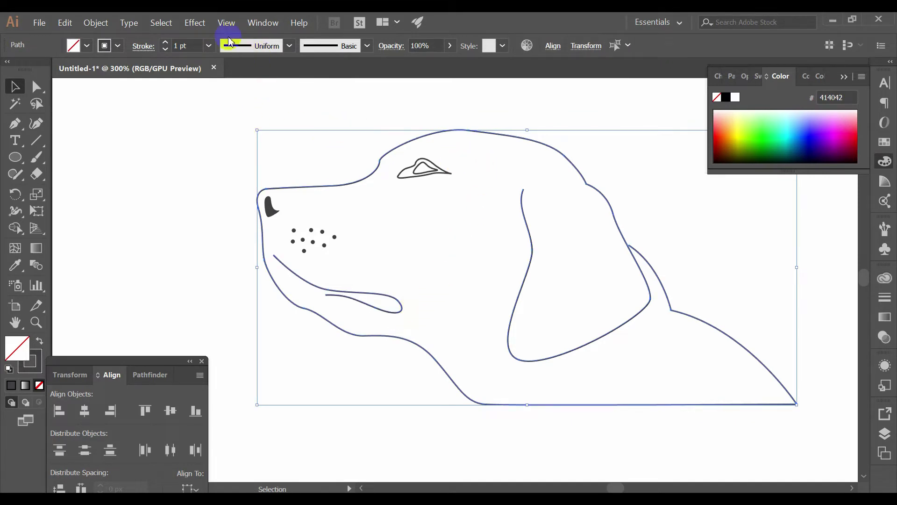
pyautogui.click(289, 46)
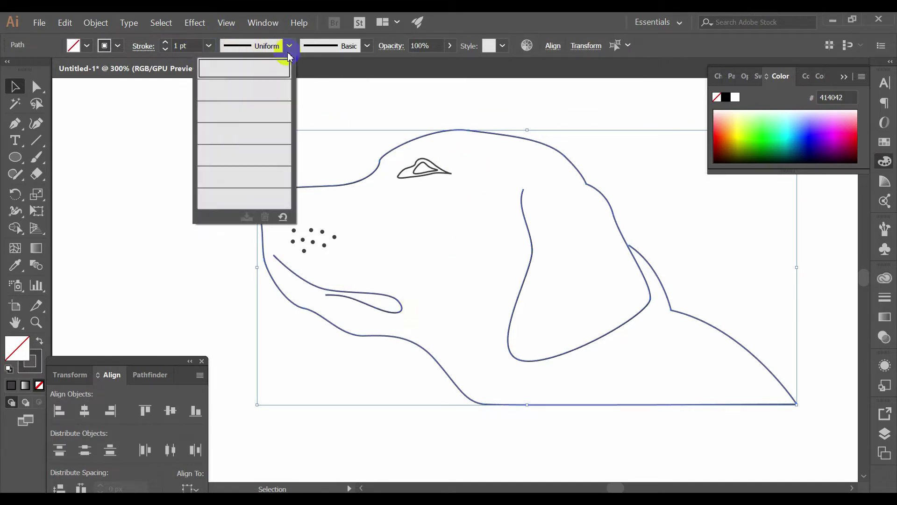
pyautogui.click(254, 93)
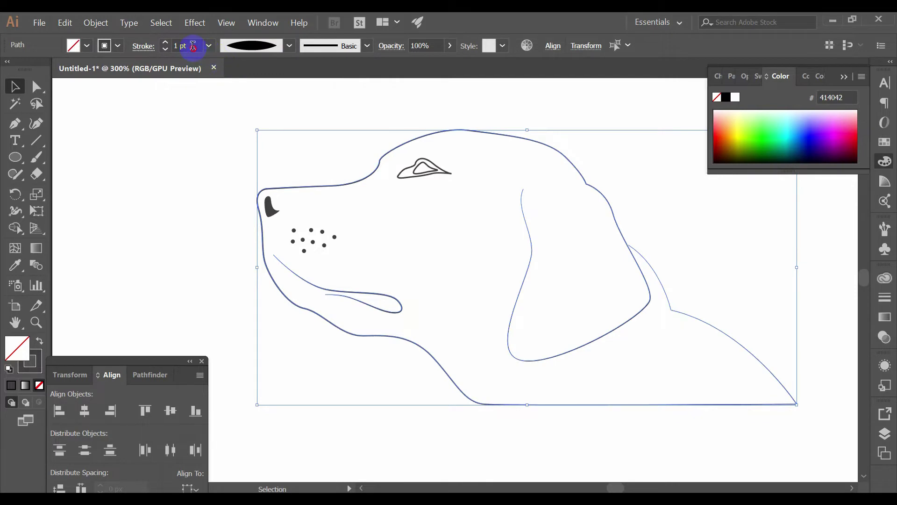
# Set the stroke weight of the selected head and mouth paths to 7 pt and deselect them
pyautogui.hotkey('shift', 'Up')
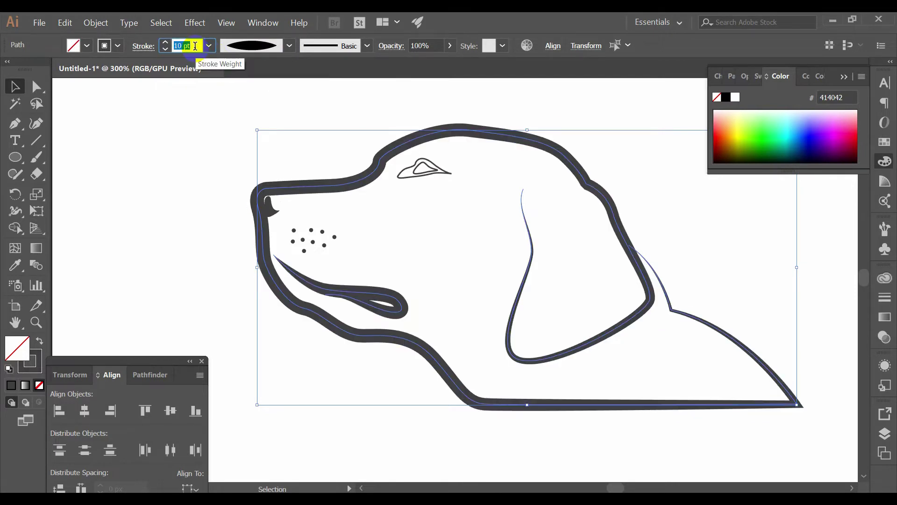
pyautogui.press('Down')
pyautogui.press('Down')
pyautogui.press('Down')
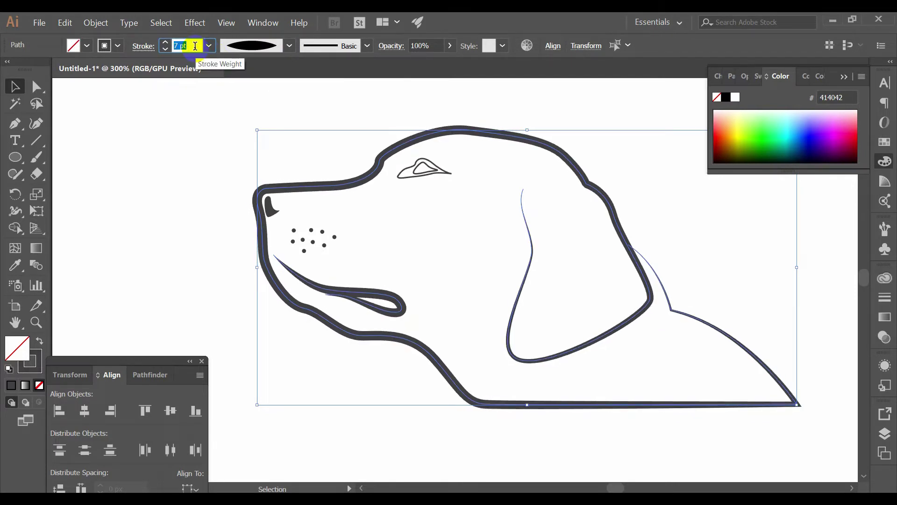
pyautogui.click(336, 120)
pyautogui.scroll(-2, 471, 278)
pyautogui.moveTo(453, 273); pyautogui.dragTo(462, 349)
pyautogui.scroll(2, 433, 341)
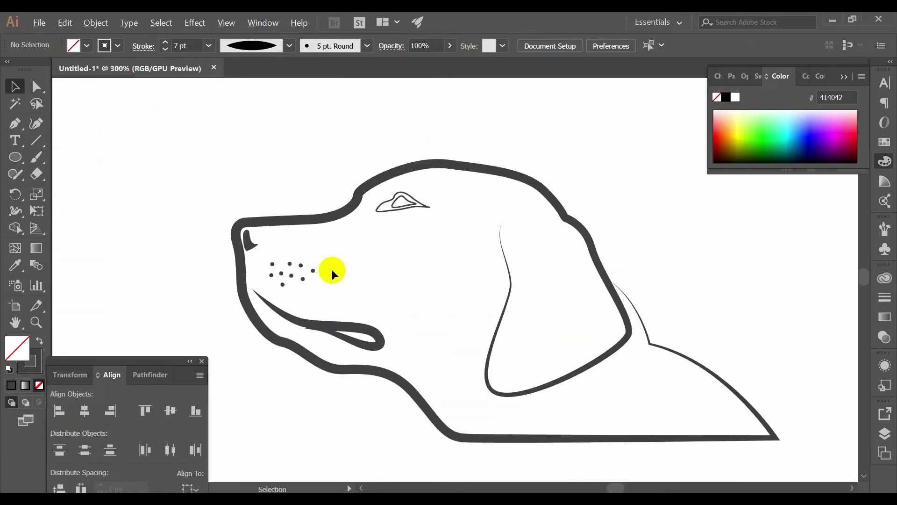
# Select all the whisker dots on the muzzle, enlarge them slightly in proportion, and deselect them
pyautogui.scroll(1, 331, 271)
pyautogui.click(221, 228)
pyautogui.scroll(2, 222, 227)
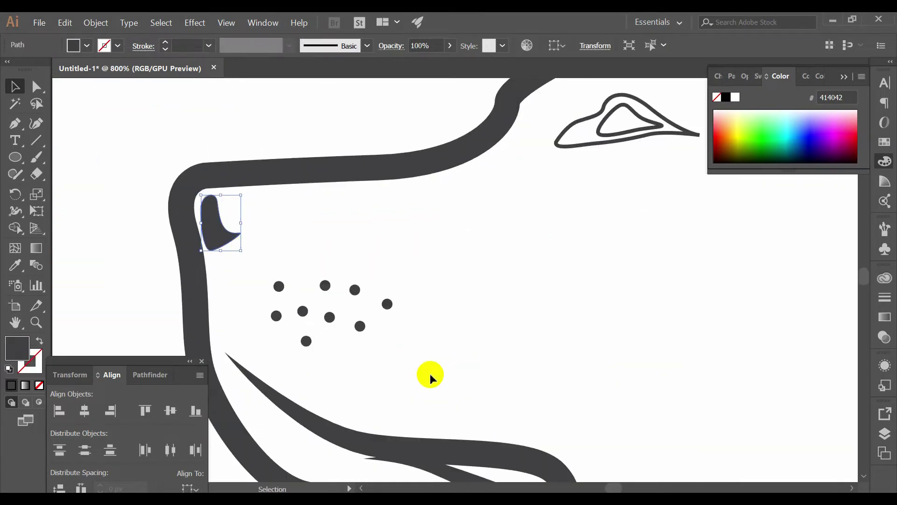
pyautogui.moveTo(286, 276); pyautogui.dragTo(272, 276)
pyautogui.moveTo(392, 313); pyautogui.dragTo(401, 315)
pyautogui.click(472, 312)
# Make both eye shapes solid dark grey and subtract the inner eyeball from the eye outline with Pathfinder
pyautogui.scroll(-2, 482, 306)
pyautogui.moveTo(550, 273); pyautogui.dragTo(490, 283)
pyautogui.scroll(1, 508, 254)
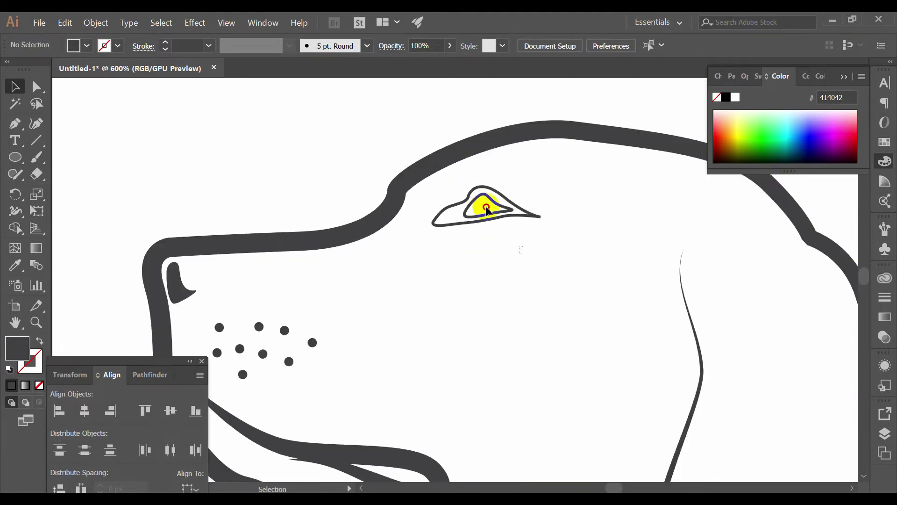
pyautogui.click(482, 221)
pyautogui.click(39, 341)
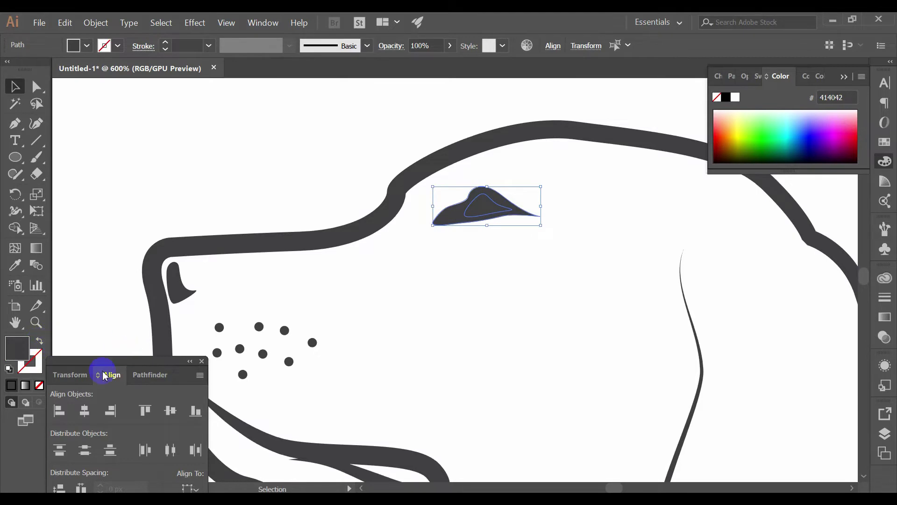
pyautogui.click(150, 375)
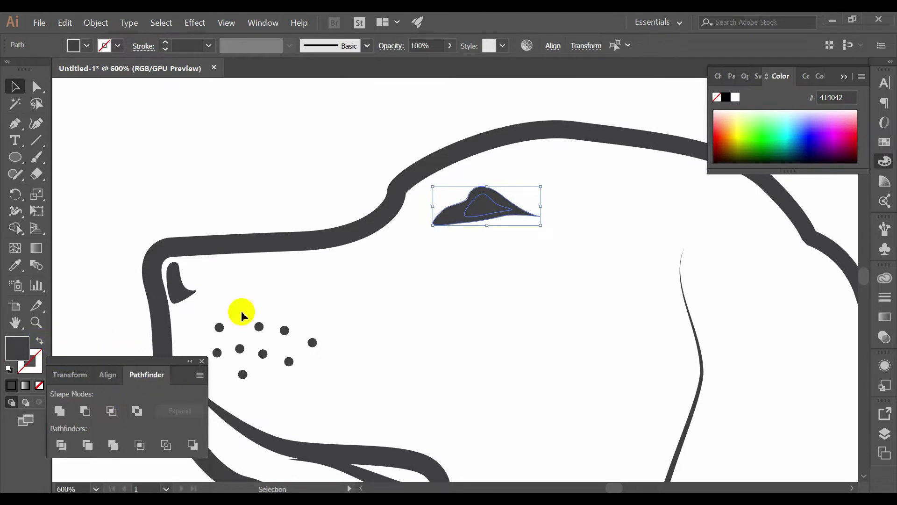
pyautogui.click(365, 162)
# Reshape the back of the head outline where it meets the ear with Direct Selection, smoothing the curve there
pyautogui.scroll(-3, 365, 160)
pyautogui.scroll(-1, 436, 194)
pyautogui.moveTo(443, 195); pyautogui.dragTo(428, 260)
pyautogui.scroll(1, 426, 254)
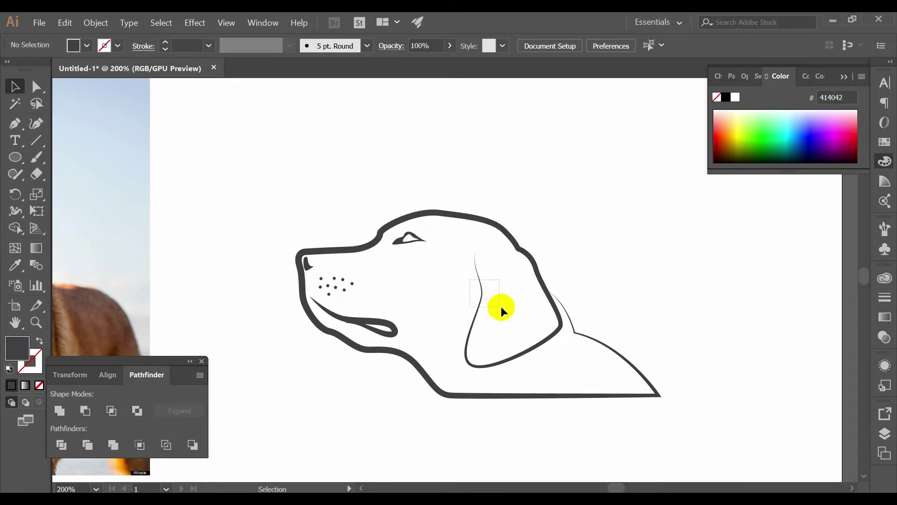
pyautogui.moveTo(501, 306); pyautogui.dragTo(501, 307)
pyautogui.scroll(1, 473, 293)
pyautogui.click(523, 284)
pyautogui.press('a')
pyautogui.moveTo(551, 253); pyautogui.dragTo(531, 195)
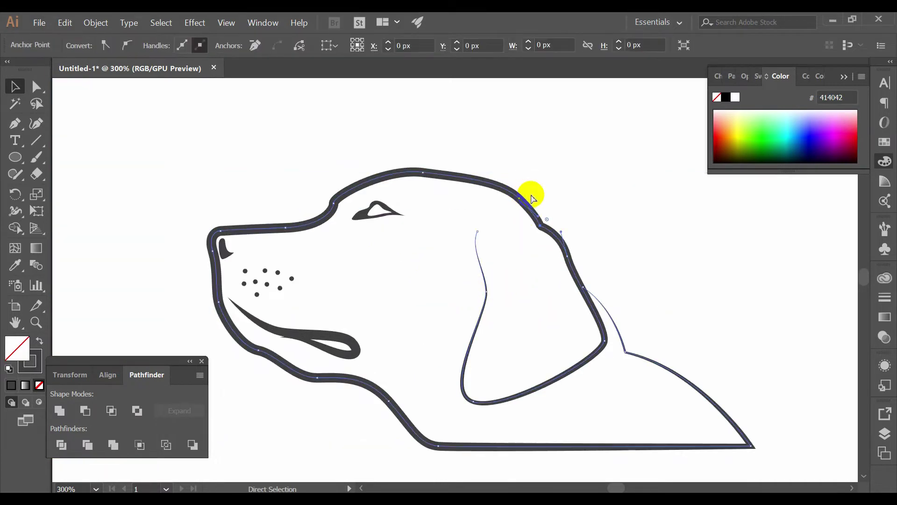
pyautogui.click(637, 153)
pyautogui.press('v')
pyautogui.scroll(-2, 598, 182)
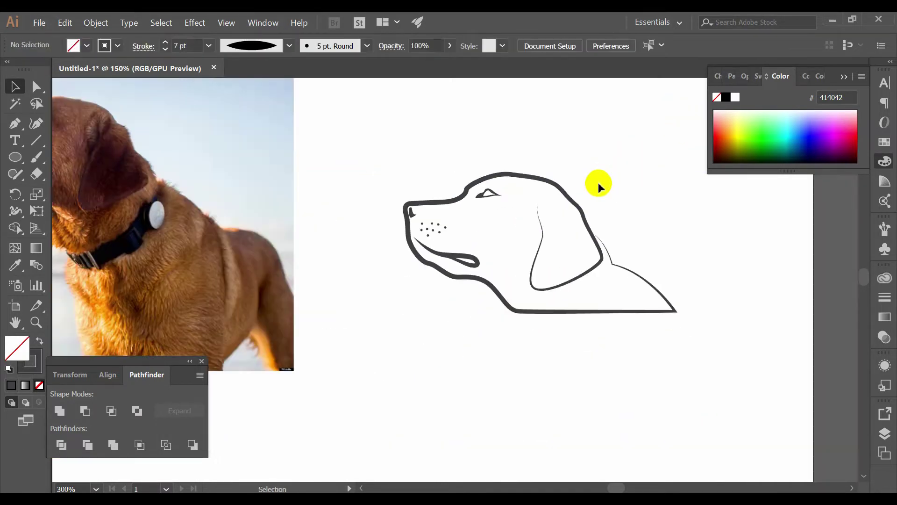
# Set the stroke weight of the head outline and mouth paths to 5 pt and expand their appearance
pyautogui.scroll(1, 600, 168)
pyautogui.click(509, 252)
pyautogui.scroll(1, 510, 252)
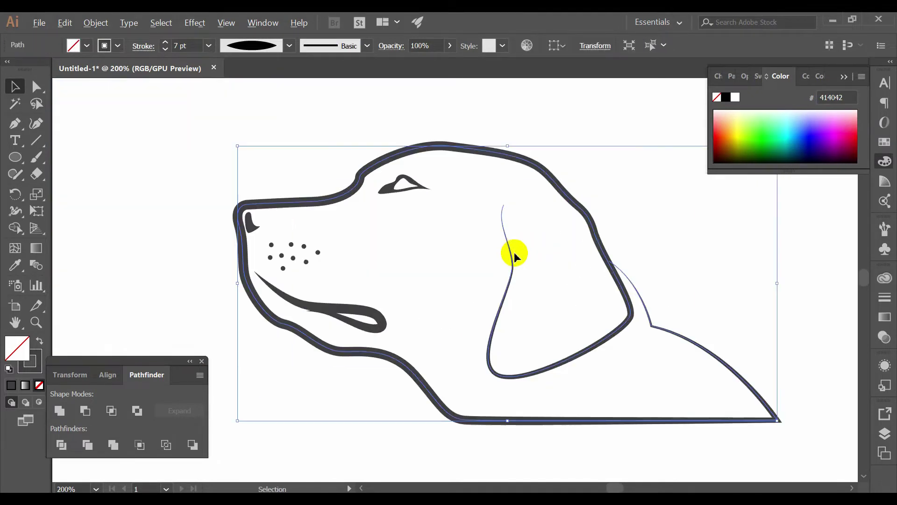
pyautogui.keyDown('shift'); pyautogui.click(366, 319); pyautogui.keyUp('shift')
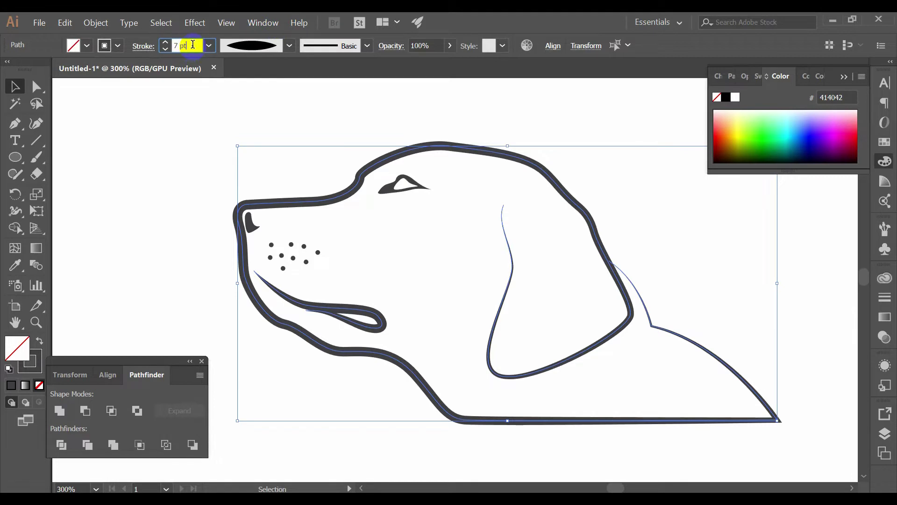
pyautogui.press('Down')
pyautogui.press('Down')
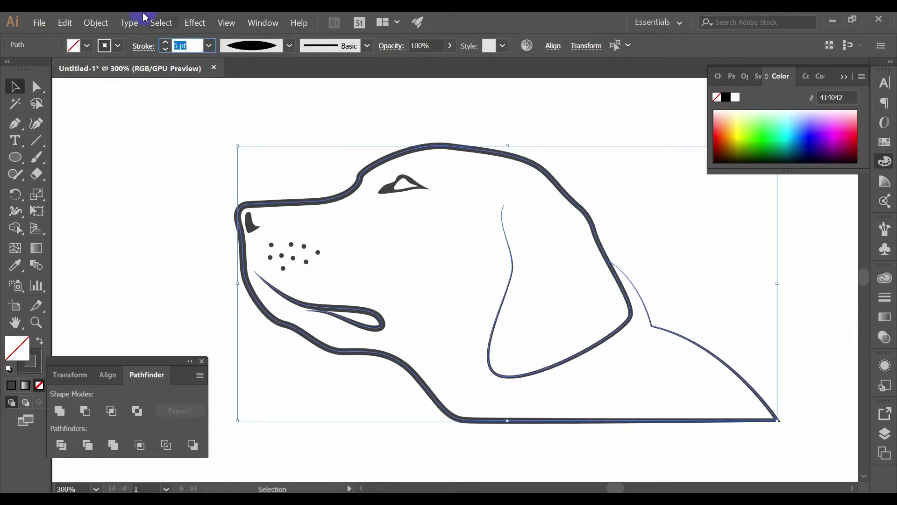
pyautogui.click(96, 22)
pyautogui.click(156, 145)
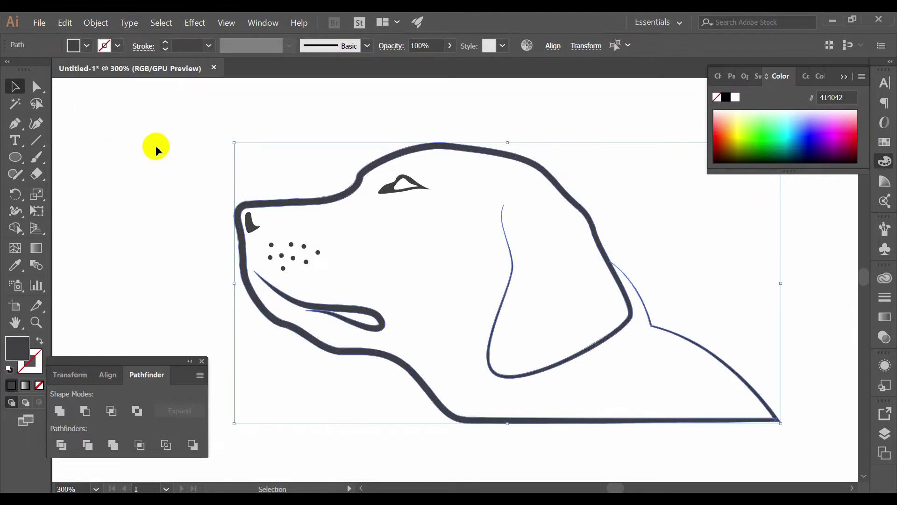
pyautogui.click(93, 24)
pyautogui.moveTo(145, 243)
pyautogui.click(257, 292)
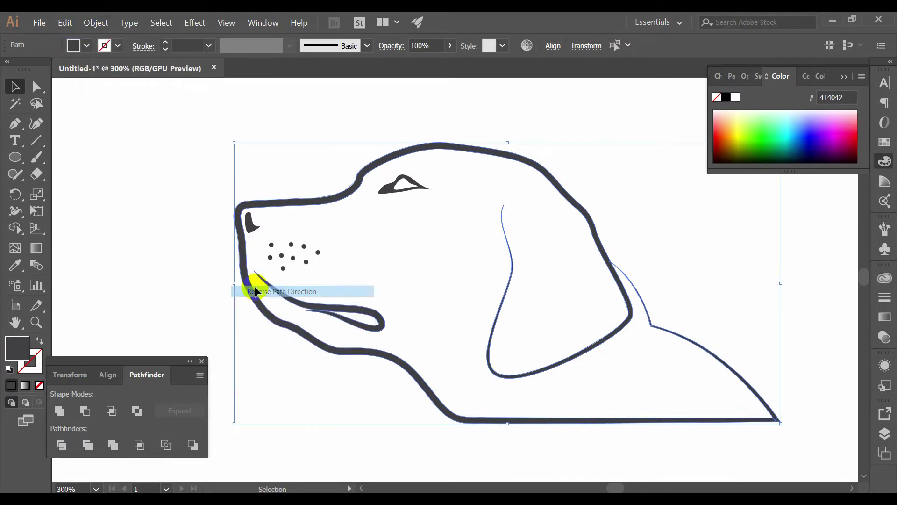
# Offset the expanded head and mouth shapes by 1.5 px with round joins, and deselect them
pyautogui.click(94, 23)
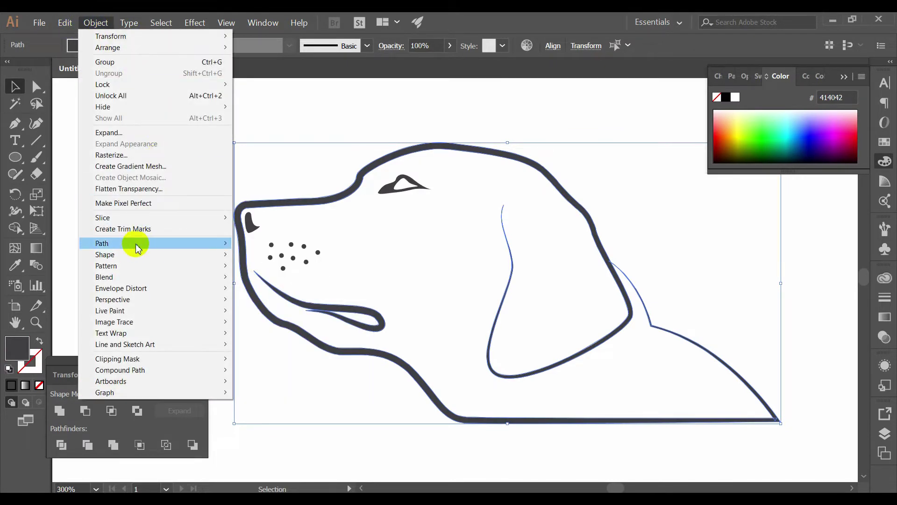
pyautogui.moveTo(136, 243)
pyautogui.click(266, 281)
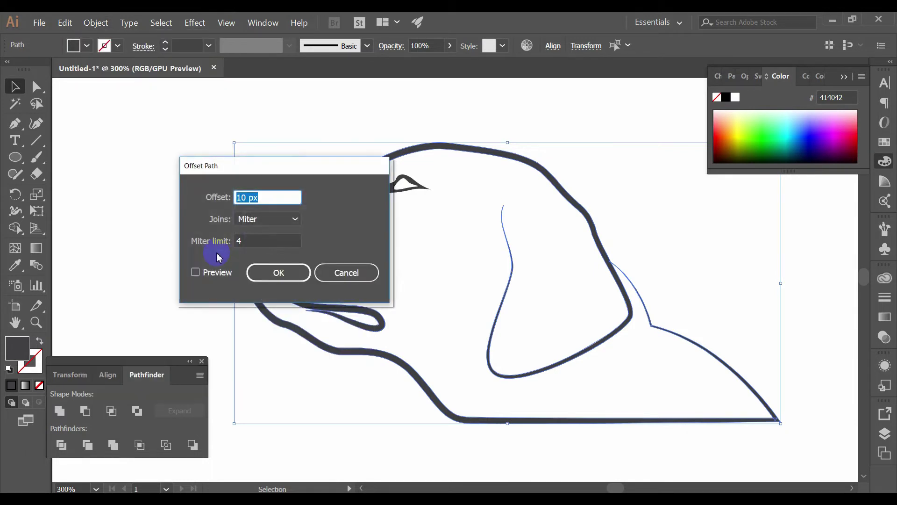
pyautogui.write('1')
pyautogui.click(274, 226)
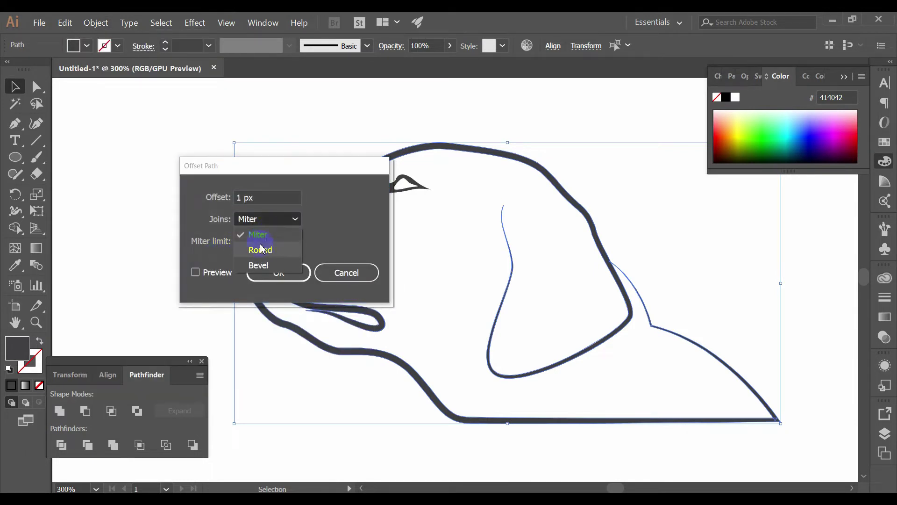
pyautogui.click(262, 251)
pyautogui.click(196, 273)
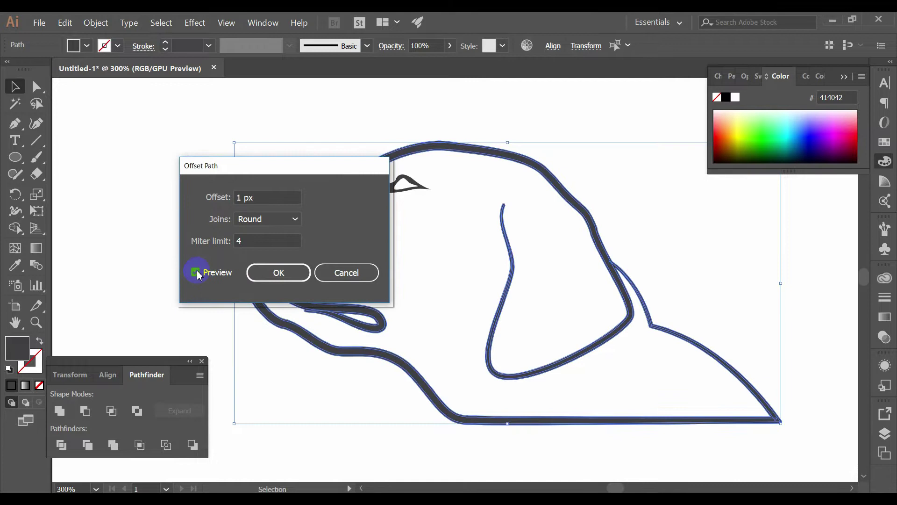
pyautogui.click(269, 197)
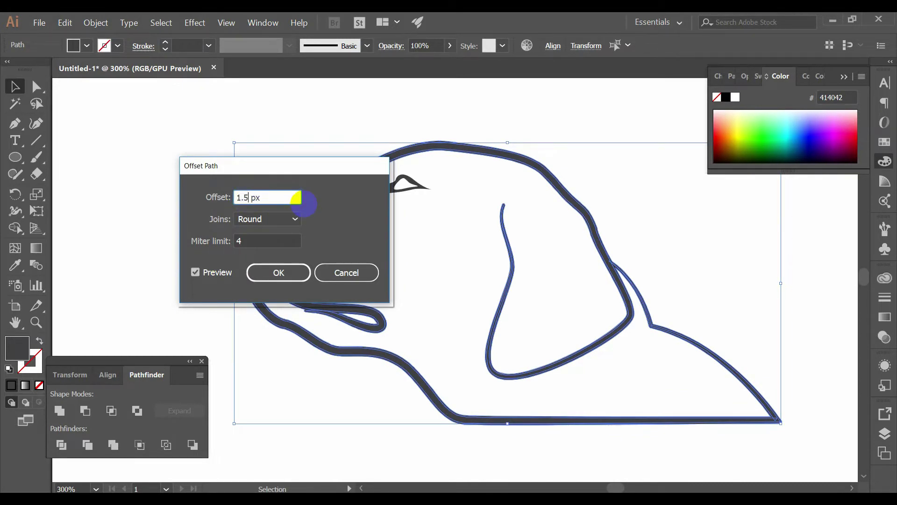
pyautogui.press('Return')
pyautogui.click(413, 284)
pyautogui.scroll(-4, 464, 275)
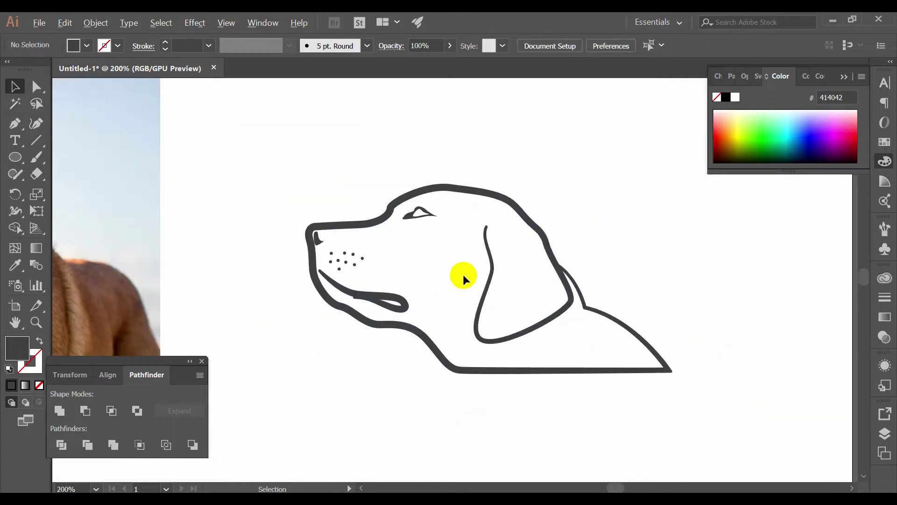
# Select the head and mouth shapes with their offset copies and merge them using Pathfinder Unite
pyautogui.scroll(3, 468, 276)
pyautogui.scroll(1, 468, 275)
pyautogui.moveTo(489, 128); pyautogui.dragTo(737, 478)
pyautogui.click(191, 388)
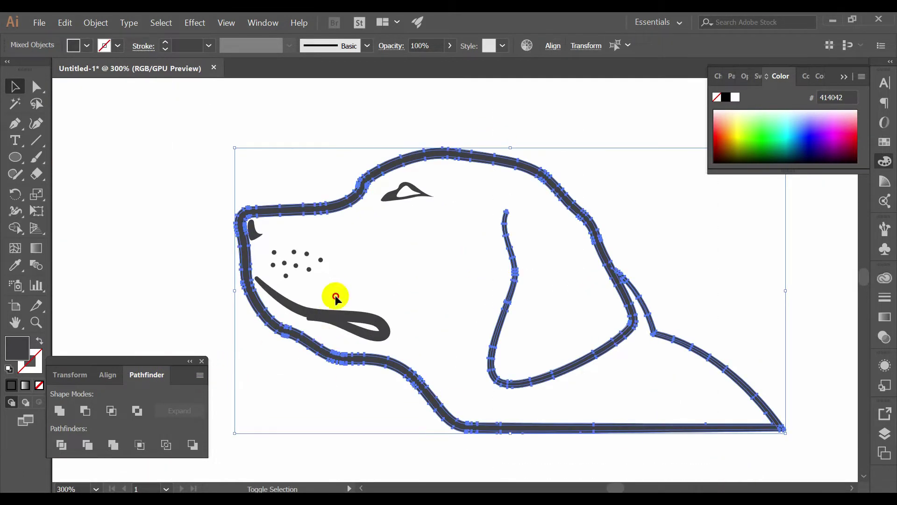
pyautogui.click(286, 345)
pyautogui.click(60, 411)
pyautogui.click(226, 380)
pyautogui.scroll(-2, 388, 372)
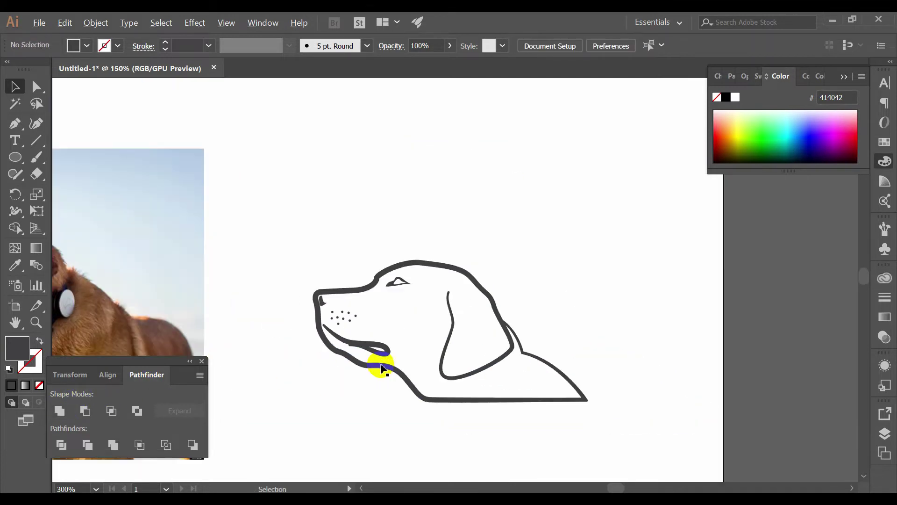
# Move the nostril slightly away from the nose outline, rotate it slightly counter-clockwise, and deselect it
pyautogui.scroll(4, 338, 322)
pyautogui.scroll(2, 255, 267)
pyautogui.moveTo(263, 252); pyautogui.dragTo(273, 254)
pyautogui.moveTo(321, 298); pyautogui.dragTo(327, 296)
pyautogui.click(294, 245)
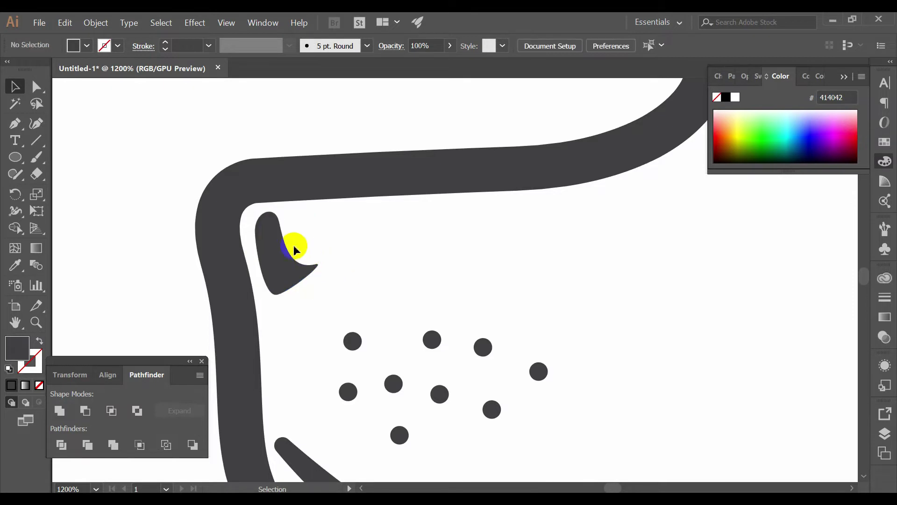
# Move the two anchor points on the eye's bottom edge down to thicken the lower eyelid
pyautogui.scroll(-3, 376, 249)
pyautogui.scroll(-4, 487, 307)
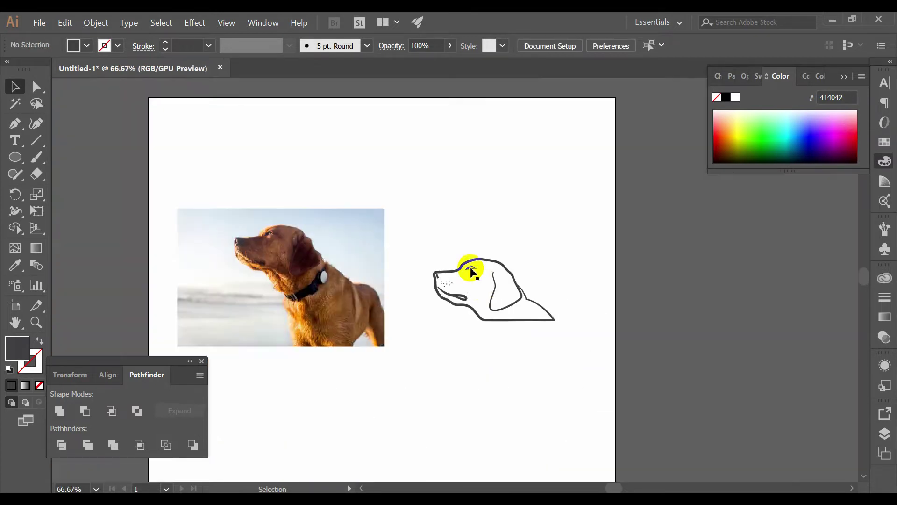
pyautogui.scroll(8, 470, 271)
pyautogui.click(479, 279)
pyautogui.scroll(1, 542, 277)
pyautogui.moveTo(650, 300); pyautogui.dragTo(582, 260)
pyautogui.scroll(1, 506, 282)
pyautogui.moveTo(511, 289); pyautogui.dragTo(498, 272)
pyautogui.click(506, 273)
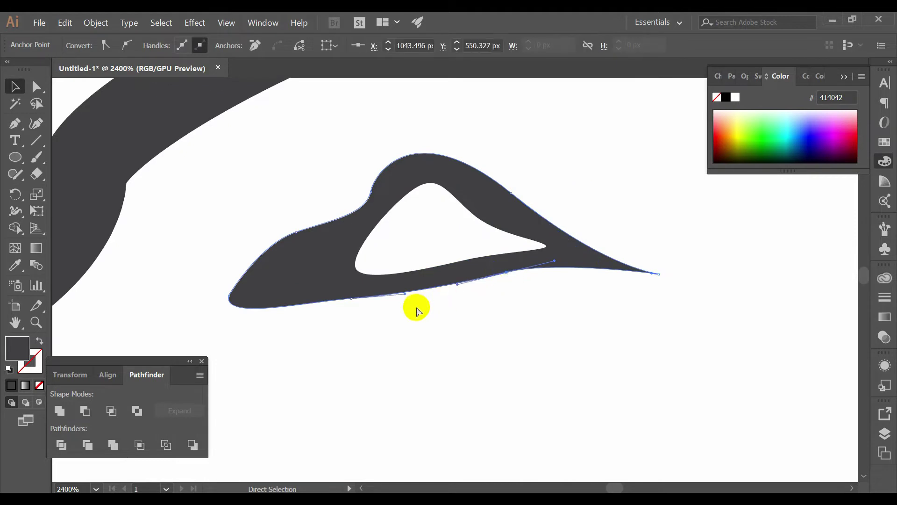
pyautogui.keyDown('shift'); pyautogui.click(351, 299); pyautogui.keyUp('shift')
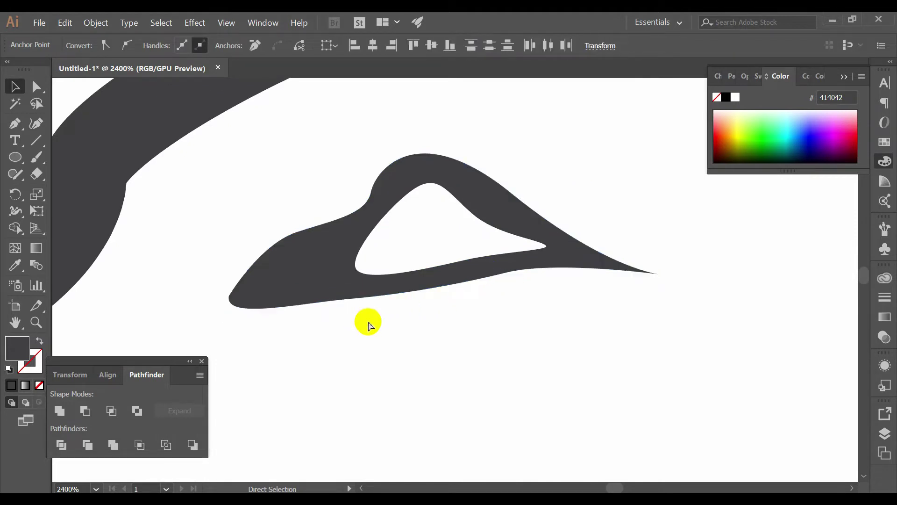
pyautogui.moveTo(367, 321); pyautogui.dragTo(323, 290)
pyautogui.moveTo(540, 309); pyautogui.dragTo(515, 289)
pyautogui.click(543, 316)
pyautogui.moveTo(574, 275); pyautogui.dragTo(551, 354)
# Smooth the notch at the front of the upper eyelid and adjust its curve handle to raise the lid's crest
pyautogui.click(347, 288)
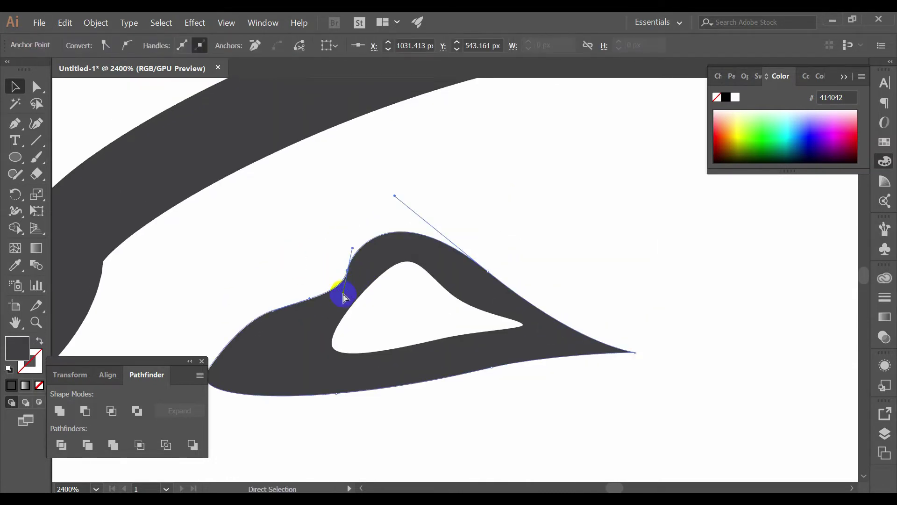
pyautogui.moveTo(343, 294); pyautogui.dragTo(380, 245)
pyautogui.click(490, 233)
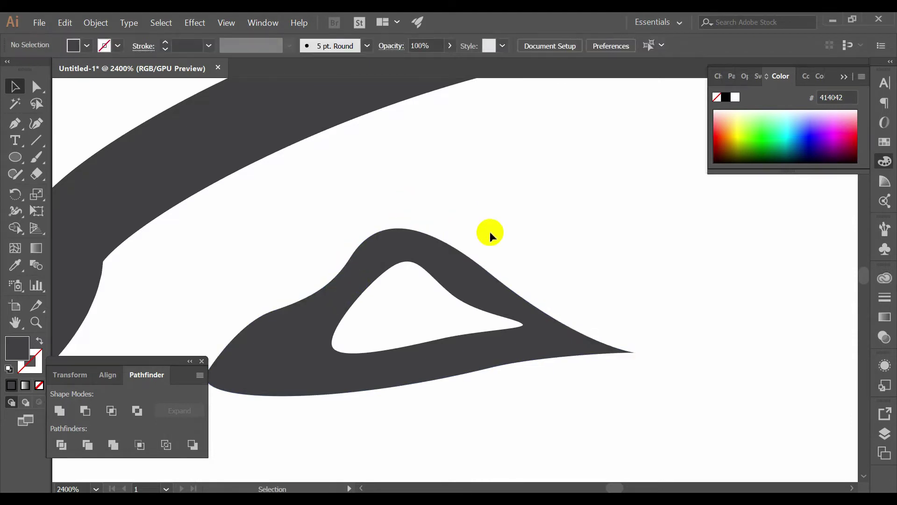
pyautogui.click(476, 265)
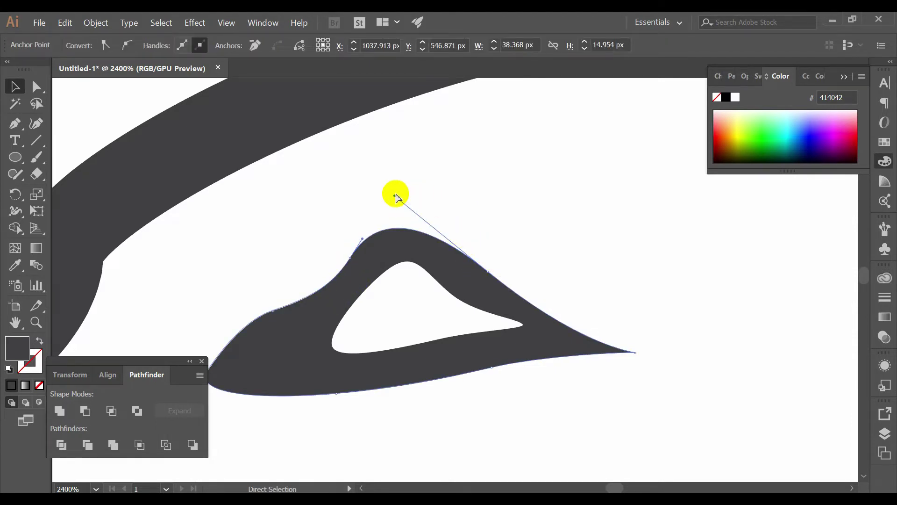
pyautogui.moveTo(395, 196); pyautogui.dragTo(402, 182)
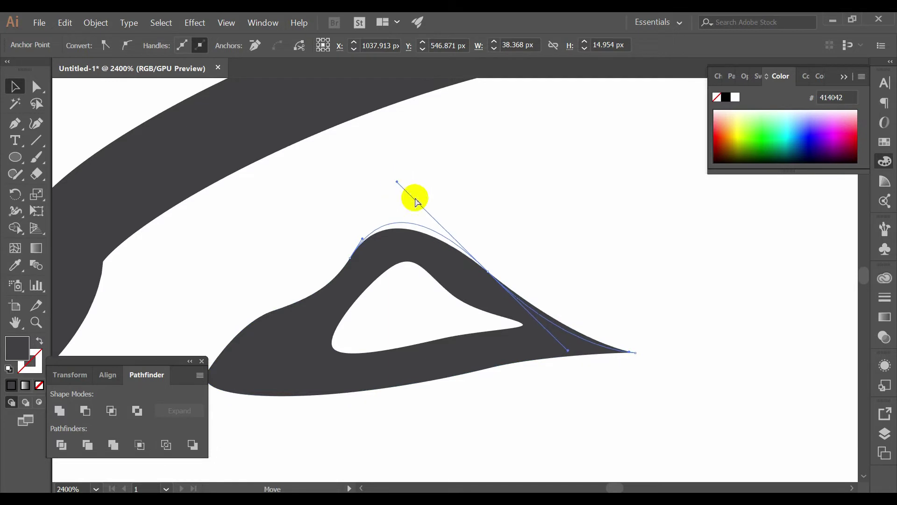
# Extend the eye's pointed rear corner slightly outward, reshape the curve leading into it, and deselect the eye
pyautogui.click(628, 353)
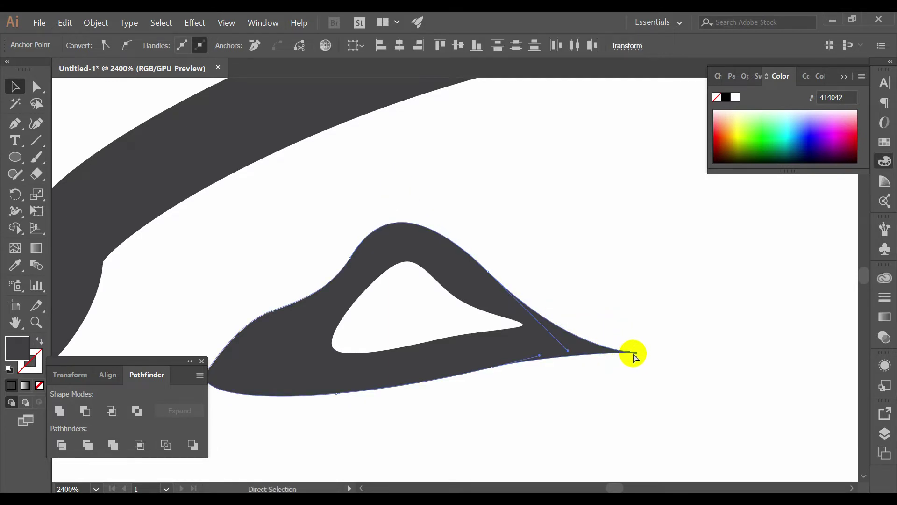
pyautogui.moveTo(635, 354); pyautogui.dragTo(646, 356)
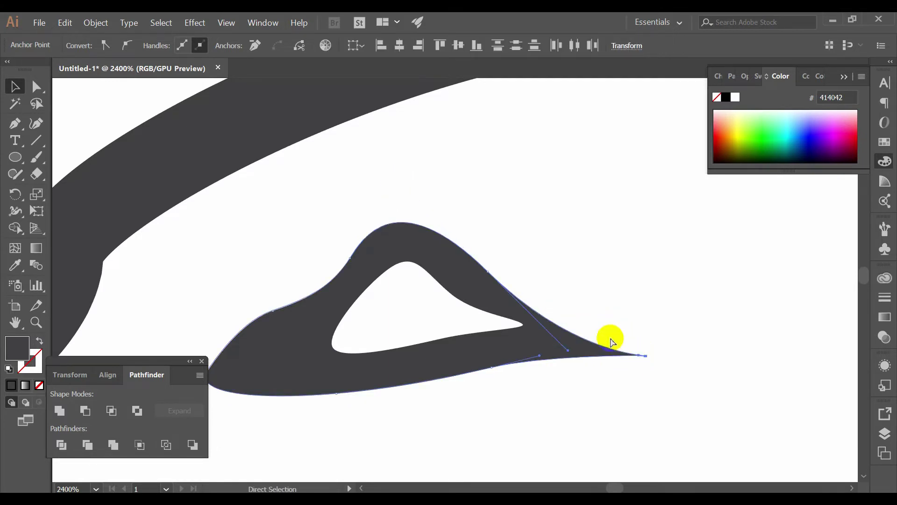
pyautogui.moveTo(569, 351); pyautogui.dragTo(559, 321)
pyautogui.click(593, 273)
pyautogui.scroll(-9, 600, 277)
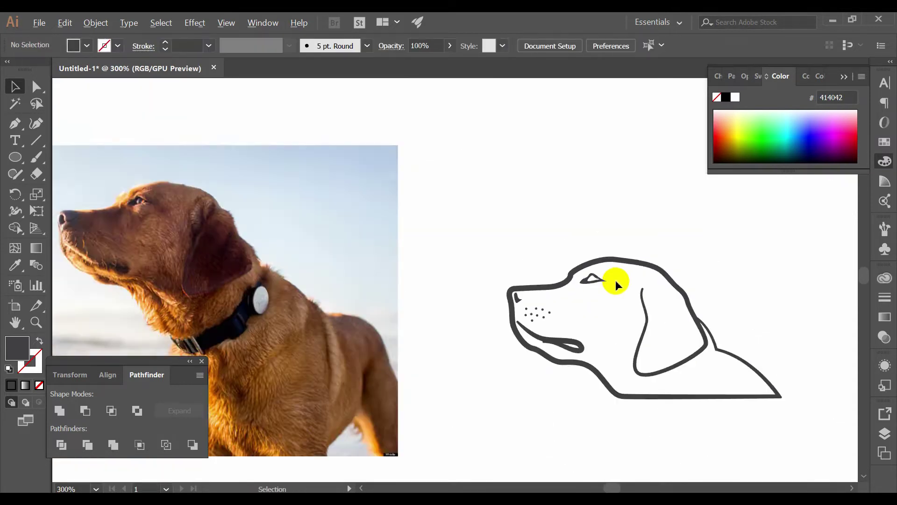
pyautogui.moveTo(625, 288); pyautogui.dragTo(517, 301)
pyautogui.scroll(1, 522, 304)
pyautogui.scroll(1, 535, 315)
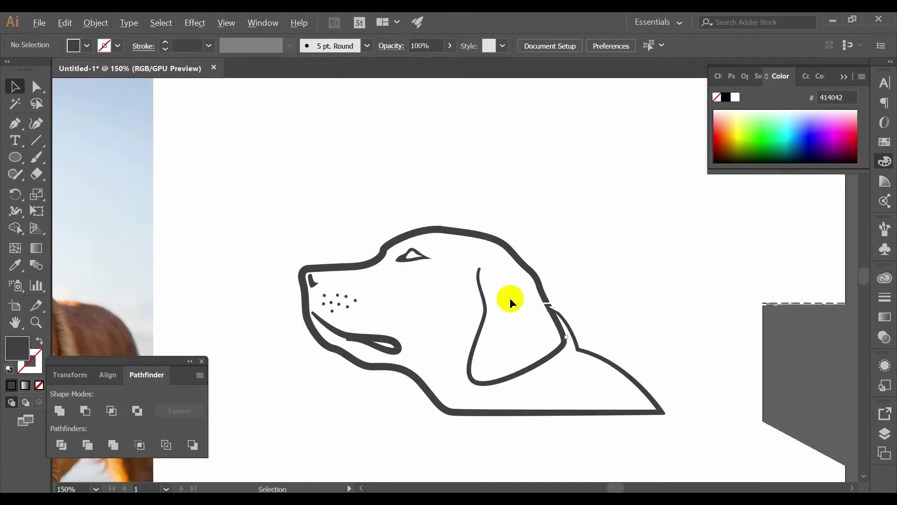
pyautogui.moveTo(275, 205)
pyautogui.mouseDown()
pyautogui.moveTo(730, 450)
pyautogui.moveTo(671, 445)
pyautogui.mouseUp()
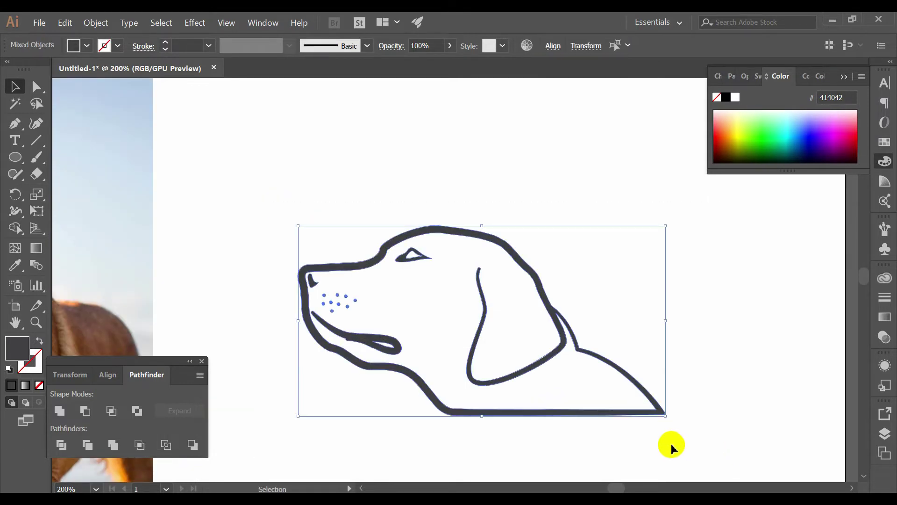
pyautogui.scroll(-3, 514, 304)
pyautogui.click(523, 269)
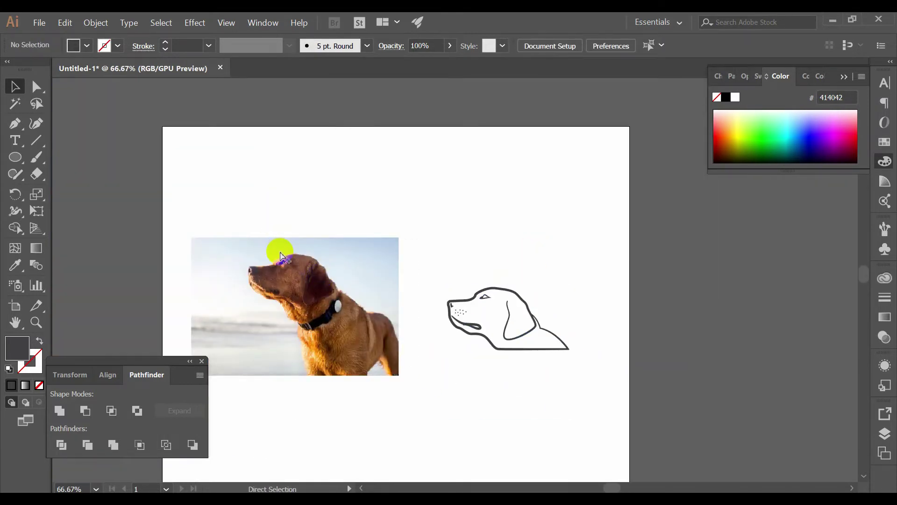
# Move the dog reference photo off the artboard and deselect it
pyautogui.moveTo(272, 245); pyautogui.dragTo(34, 260)
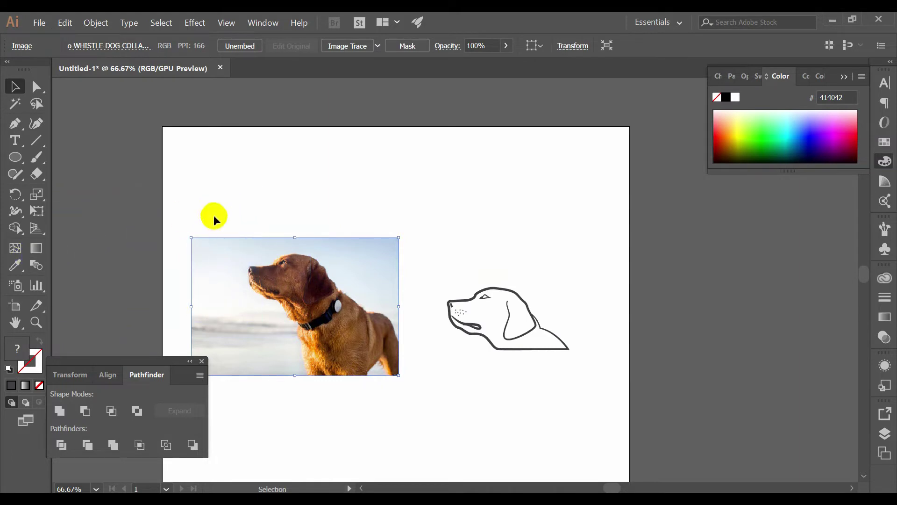
pyautogui.scroll(-1, 277, 248)
pyautogui.moveTo(120, 257); pyautogui.dragTo(48, 267)
pyautogui.click(178, 196)
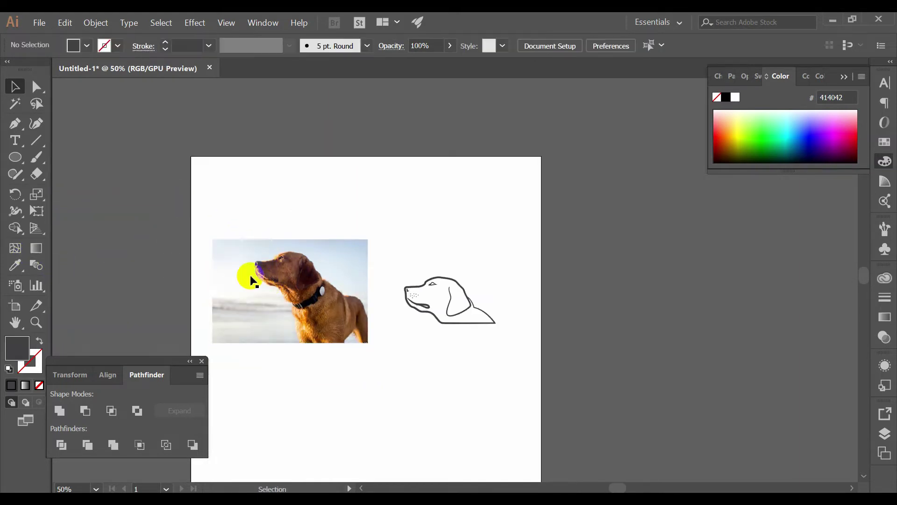
pyautogui.moveTo(265, 280); pyautogui.dragTo(98, 280)
pyautogui.moveTo(159, 268); pyautogui.dragTo(159, 268)
# Group all the dog head shapes and move the group toward the middle of the artboard
pyautogui.hotkey('ctrl', 'a')
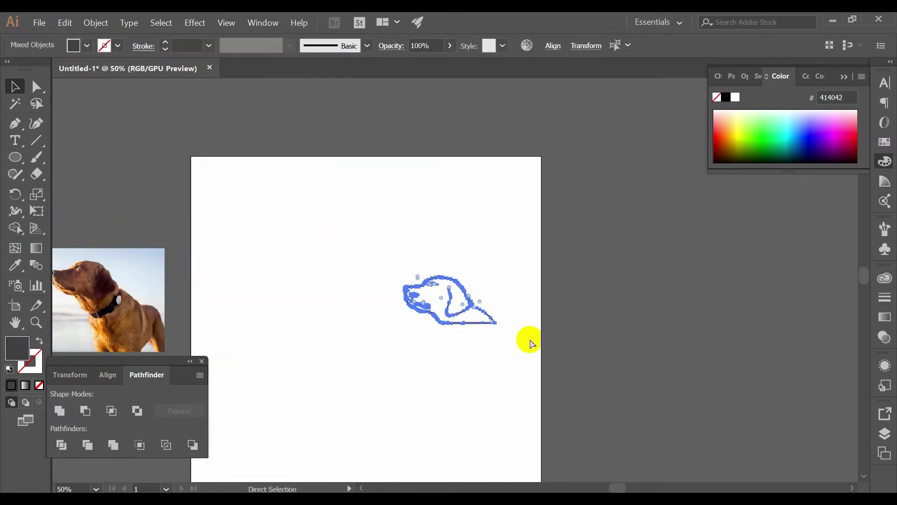
pyautogui.hotkey('ctrl', 'g')
pyautogui.click(485, 330)
pyautogui.moveTo(462, 308); pyautogui.dragTo(398, 311)
# Draw a circle over the dog head with the Ellipse tool and give it a 1 pt dark grey stroke without fill
pyautogui.scroll(3, 395, 281)
pyautogui.scroll(1, 328, 306)
pyautogui.moveTo(323, 314); pyautogui.dragTo(522, 393)
pyautogui.click(9, 155)
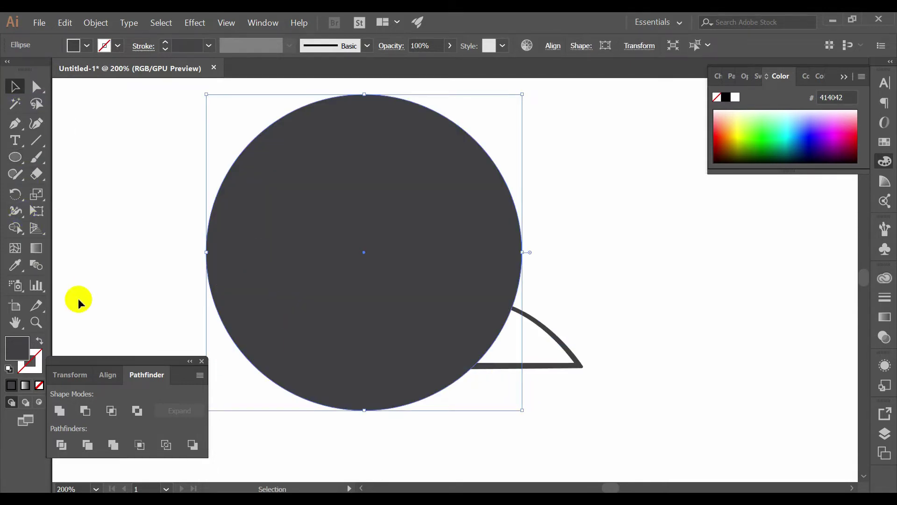
pyautogui.click(40, 341)
pyautogui.moveTo(523, 216)
pyautogui.mouseDown()
pyautogui.moveTo(566, 233)
pyautogui.moveTo(552, 218)
pyautogui.moveTo(575, 196)
pyautogui.moveTo(540, 208)
pyautogui.mouseUp()
pyautogui.click(586, 251)
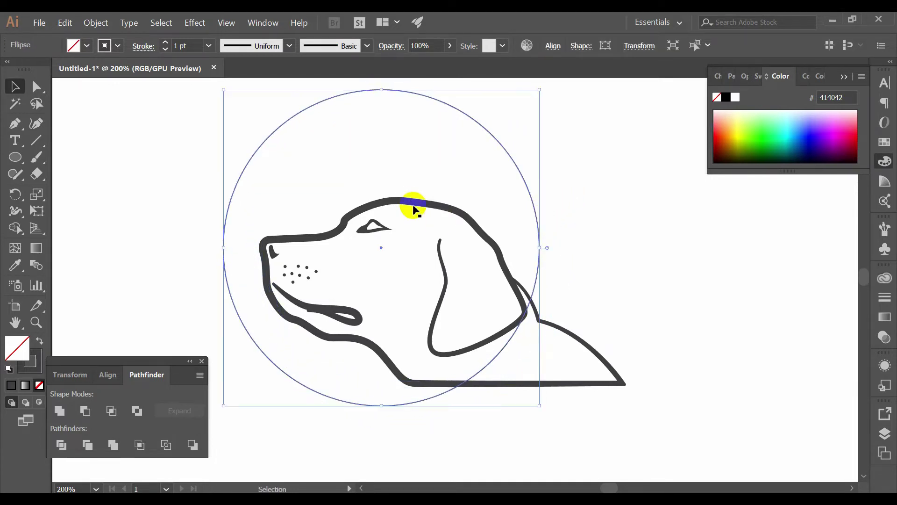
# Enlarge the circle slightly and shift it down so it frames the dog's head and crosses the neck
pyautogui.moveTo(412, 206); pyautogui.dragTo(456, 241)
pyautogui.moveTo(552, 247); pyautogui.dragTo(558, 233)
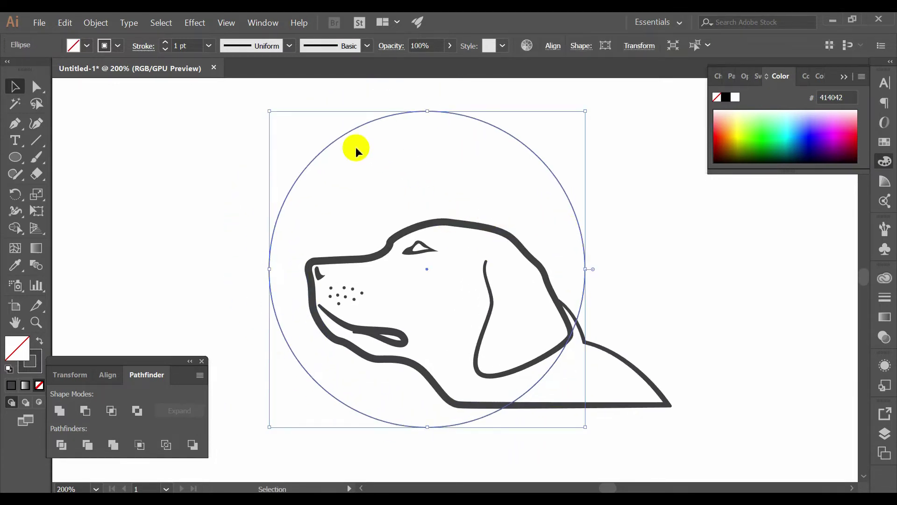
pyautogui.moveTo(269, 111)
pyautogui.mouseDown()
pyautogui.moveTo(271, 126)
pyautogui.moveTo(262, 107)
pyautogui.mouseUp()
pyautogui.moveTo(420, 289); pyautogui.dragTo(377, 232)
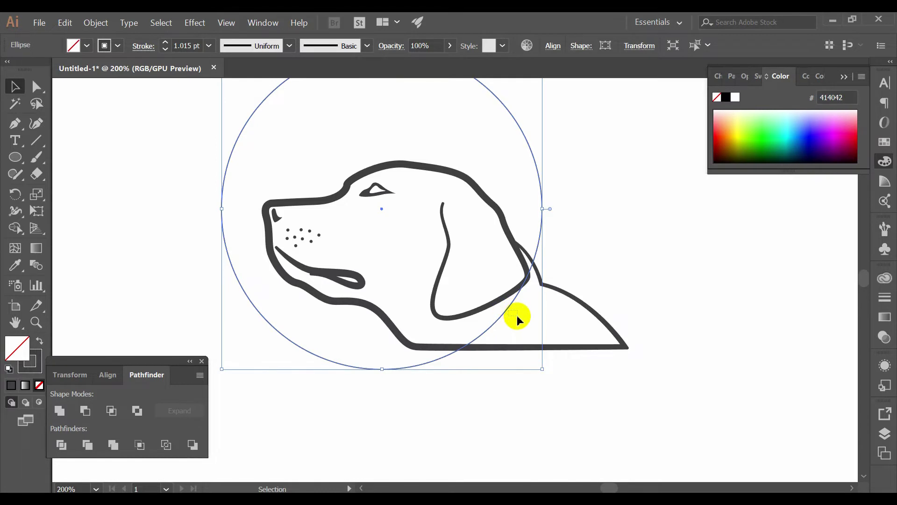
pyautogui.click(516, 316)
pyautogui.moveTo(507, 314); pyautogui.dragTo(514, 334)
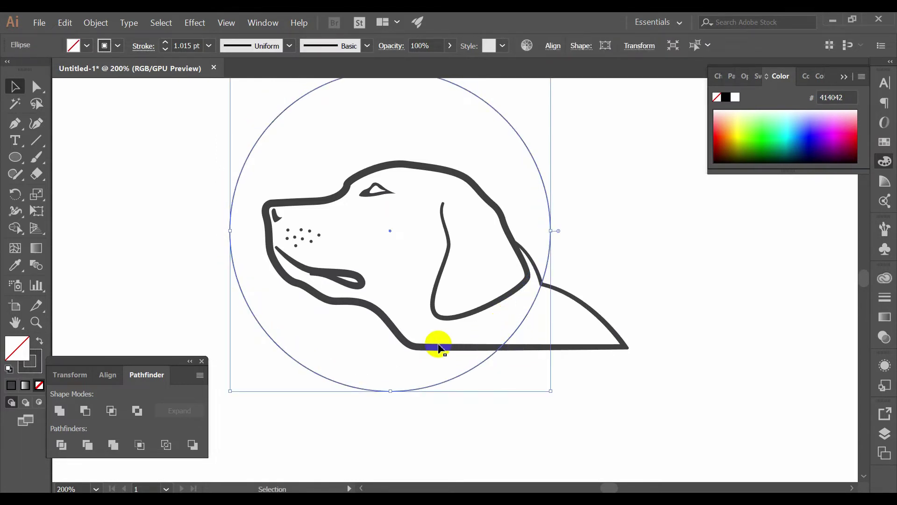
# Try a 10 pt stroke weight on the circle
pyautogui.scroll(1, 423, 347)
pyautogui.click(435, 349)
pyautogui.scroll(1, 456, 354)
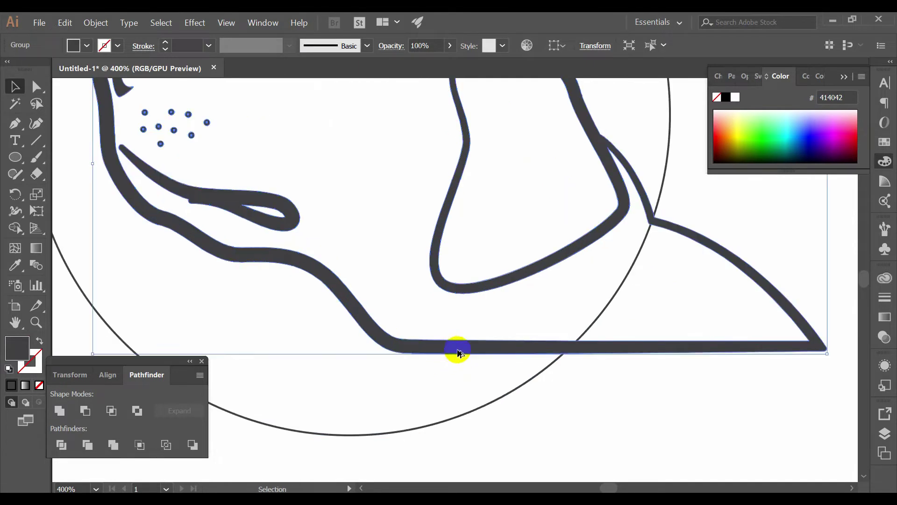
pyautogui.scroll(-2, 458, 354)
pyautogui.click(440, 389)
pyautogui.moveTo(415, 217); pyautogui.dragTo(412, 270)
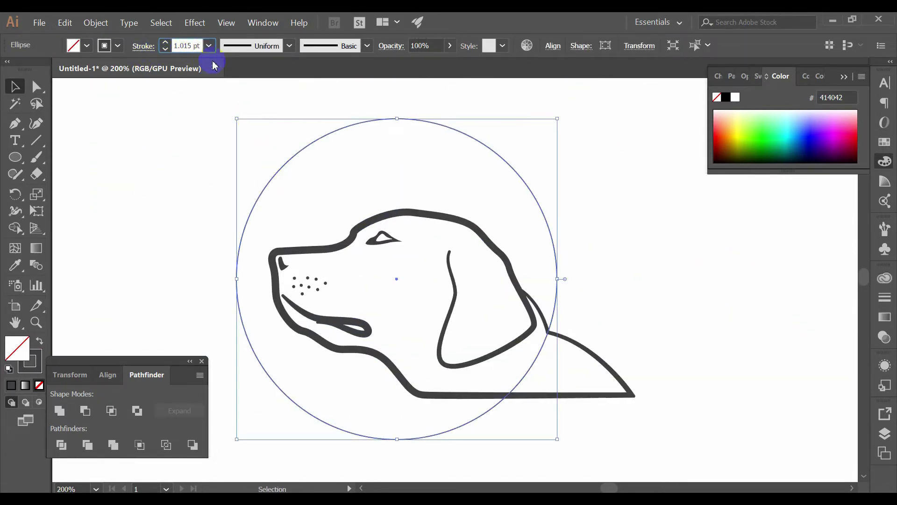
pyautogui.write('10')
pyautogui.press('Return')
pyautogui.press('BackSpace')
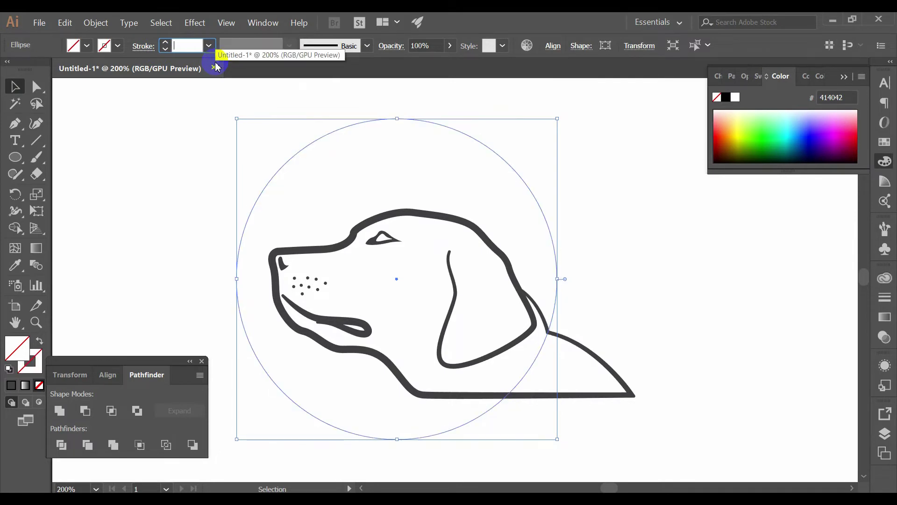
# Give the circle a solid dark grey fill without a stroke and display the artwork in Outline view
pyautogui.click(39, 344)
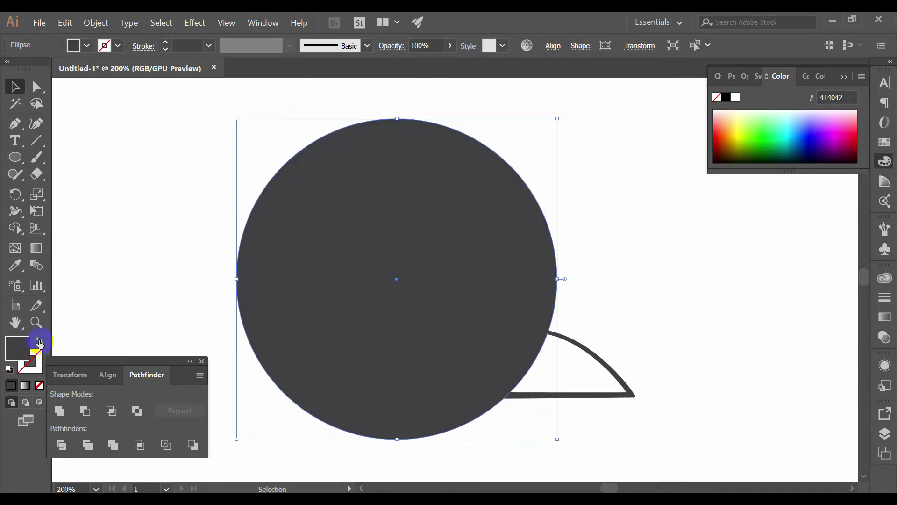
pyautogui.hotkey('ctrl', 'y')
pyautogui.press('a')
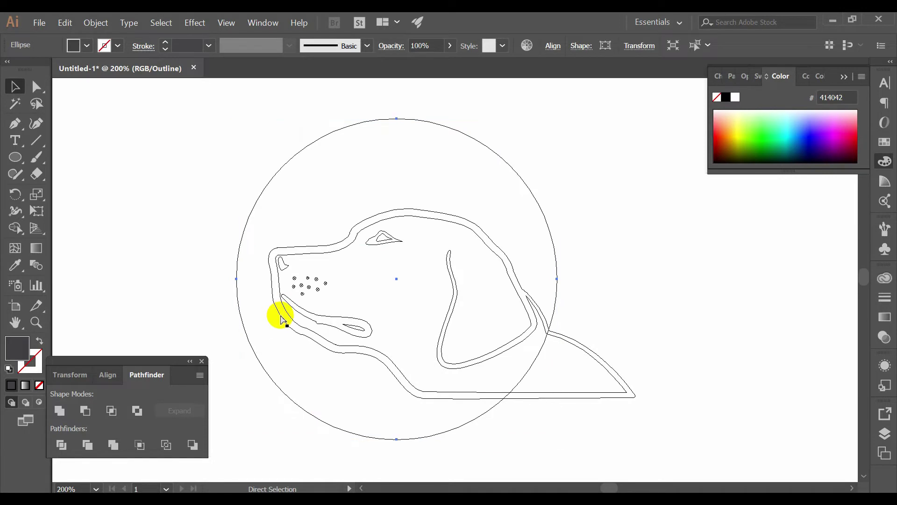
pyautogui.press('v')
# Scale down an off-centre copy inside the circle, combine both with Pathfinder Exclude into a tapered ring, and return to Preview view
pyautogui.moveTo(556, 438); pyautogui.dragTo(553, 430)
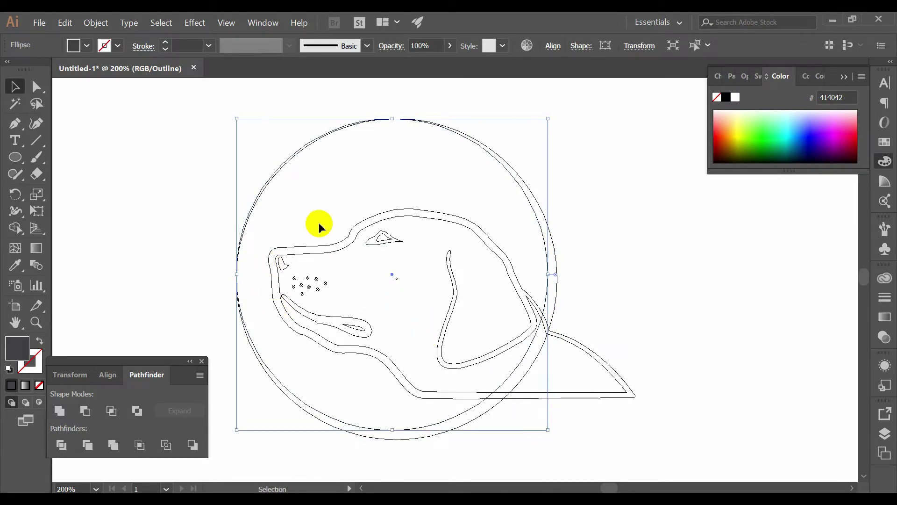
pyautogui.moveTo(235, 120); pyautogui.dragTo(360, 184)
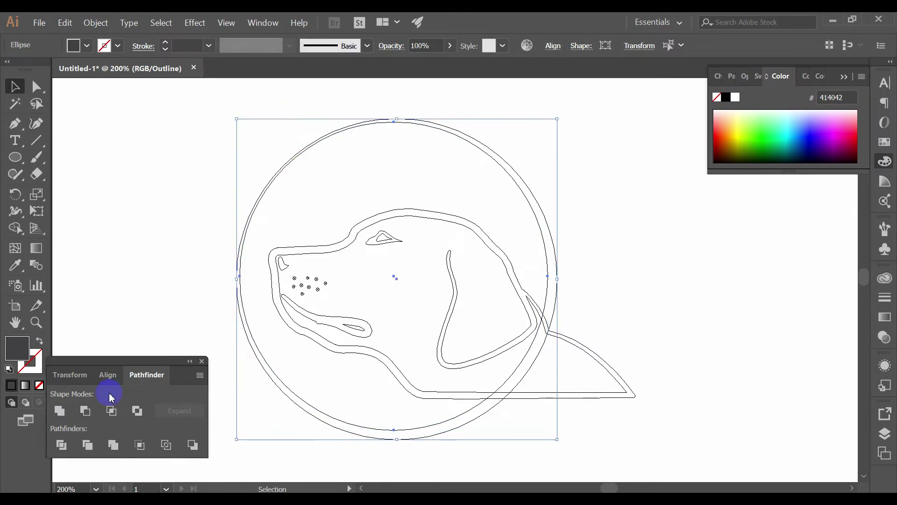
pyautogui.click(136, 411)
pyautogui.hotkey('ctrl', 'y')
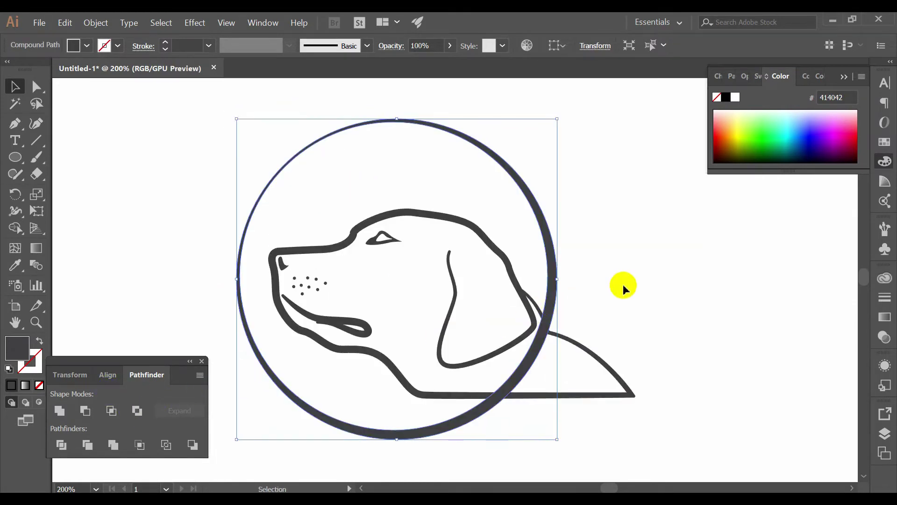
pyautogui.hotkey('ctrl', 'shift', 'a')
# With the Pen tool, draw a curve from the inner edge of the neck line down to the ring's inner edge
pyautogui.moveTo(621, 285); pyautogui.dragTo(609, 261)
pyautogui.scroll(1, 568, 323)
pyautogui.click(558, 312)
pyautogui.moveTo(525, 317); pyautogui.dragTo(547, 296)
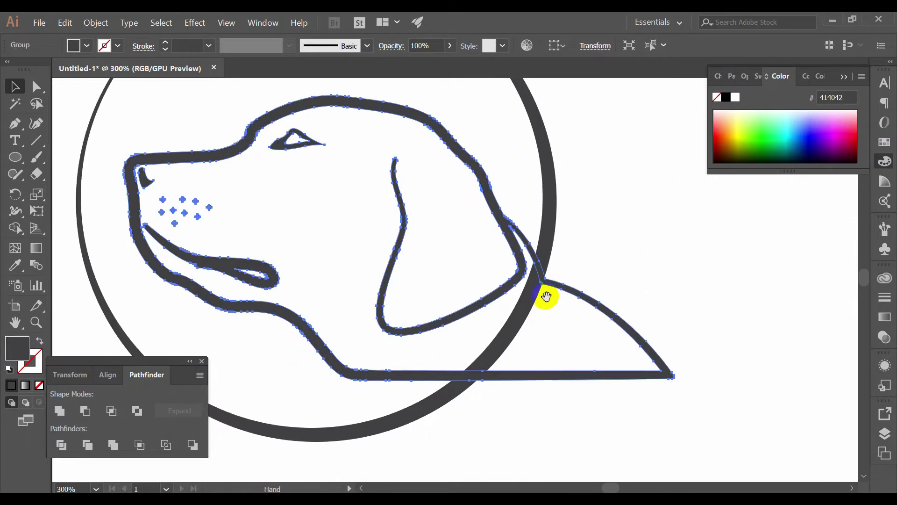
pyautogui.click(10, 130)
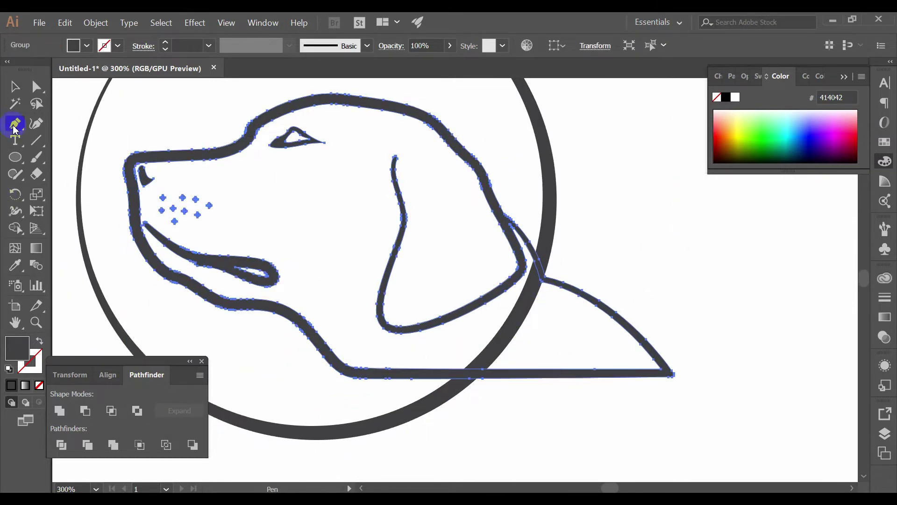
pyautogui.scroll(3, 340, 347)
pyautogui.scroll(1, 299, 320)
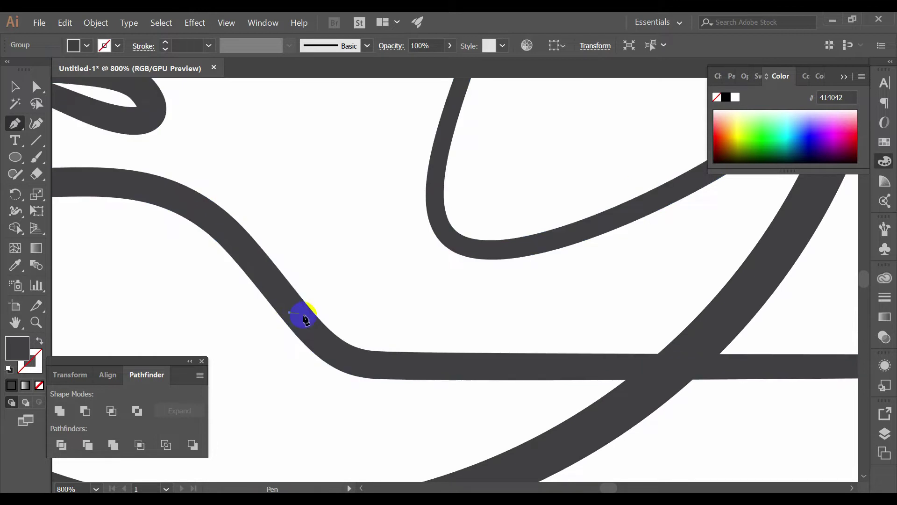
pyautogui.click(316, 318)
pyautogui.scroll(-1, 461, 397)
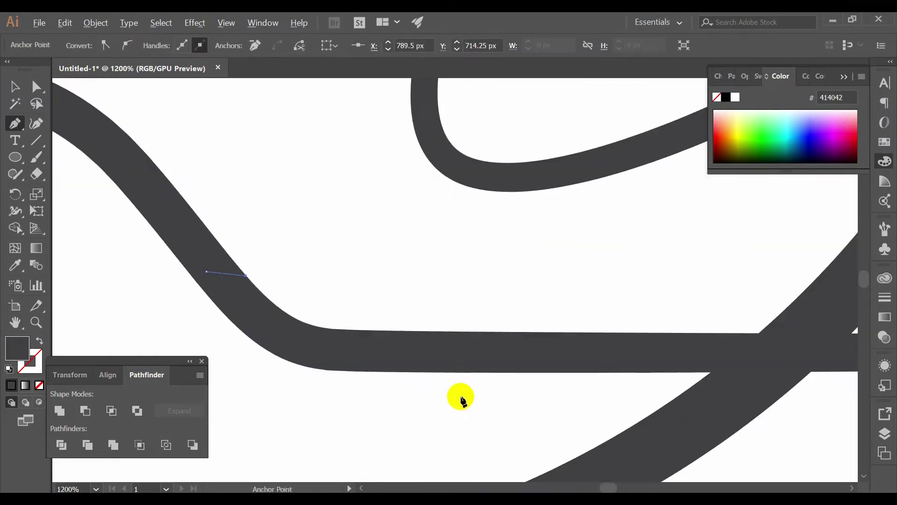
pyautogui.scroll(-1, 515, 430)
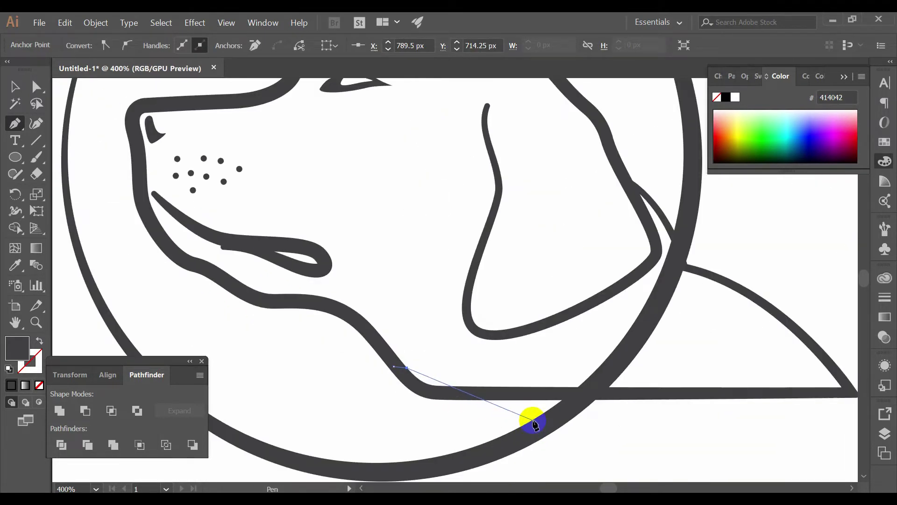
pyautogui.moveTo(566, 412); pyautogui.dragTo(606, 397)
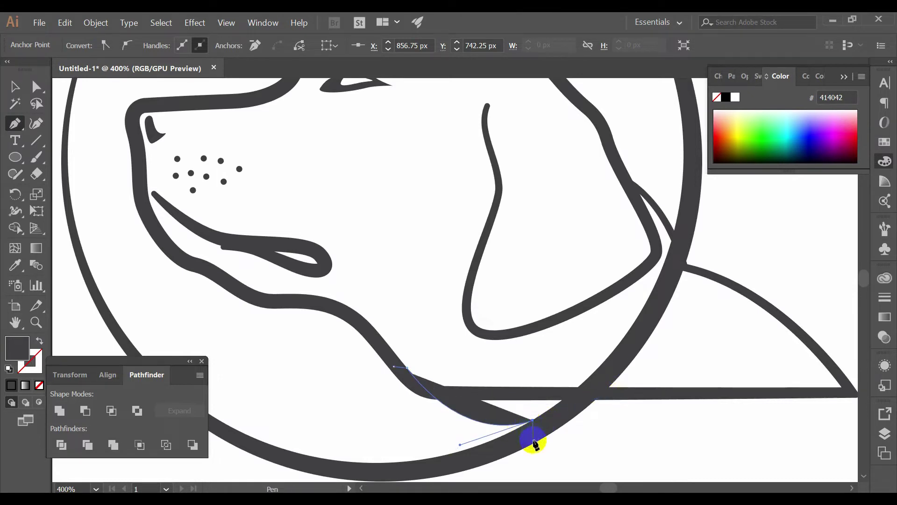
# Carry the path across the ring and back along the neck's outer edge, closing it into a filled neck curve
pyautogui.moveTo(536, 446); pyautogui.dragTo(534, 442)
pyautogui.click(397, 379)
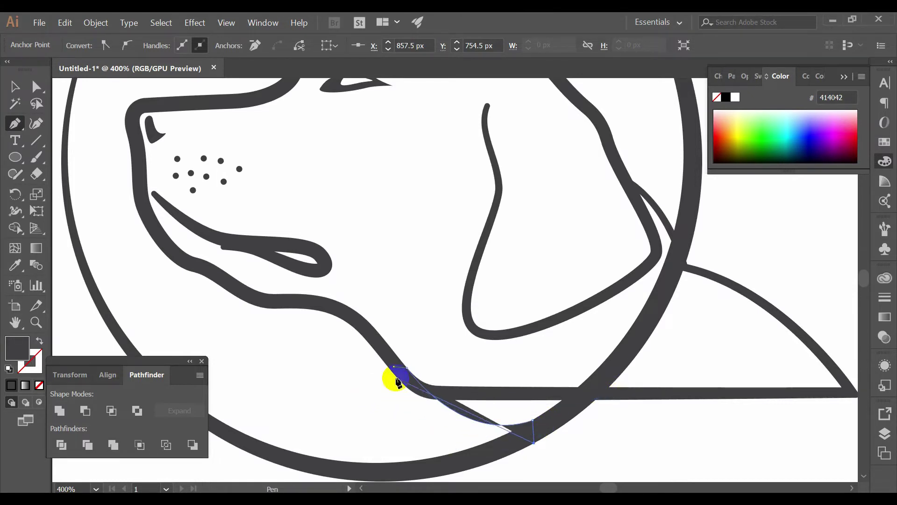
pyautogui.moveTo(396, 374); pyautogui.dragTo(317, 270)
pyautogui.scroll(2, 352, 344)
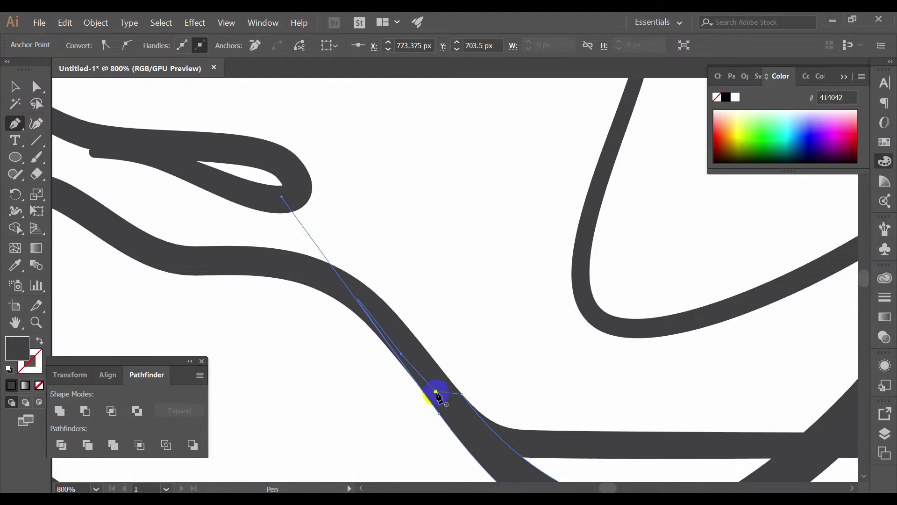
pyautogui.moveTo(438, 396)
pyautogui.mouseDown()
pyautogui.moveTo(170, 337)
pyautogui.moveTo(445, 395)
pyautogui.mouseUp()
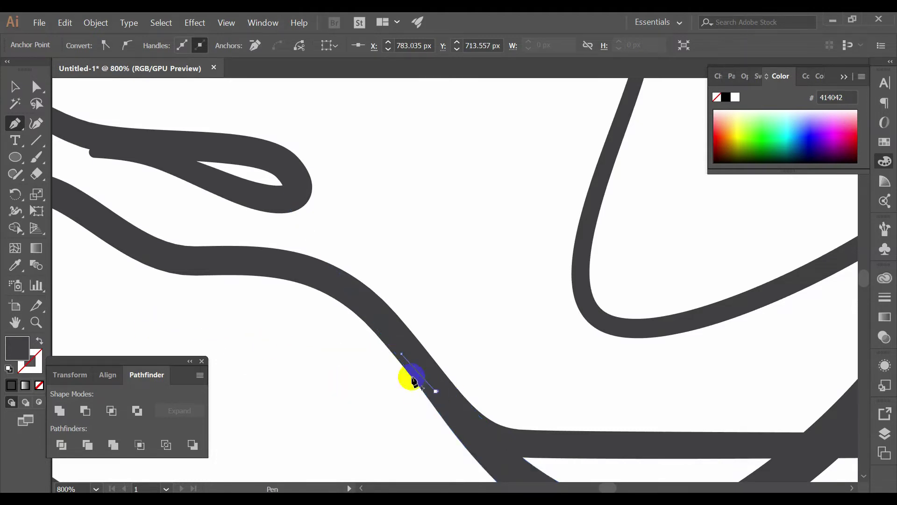
# Adjust the new neck shape slightly so its corner point sits on the inner edge of the neck line
pyautogui.click(15, 87)
pyautogui.scroll(-1, 538, 243)
pyautogui.scroll(3, 497, 352)
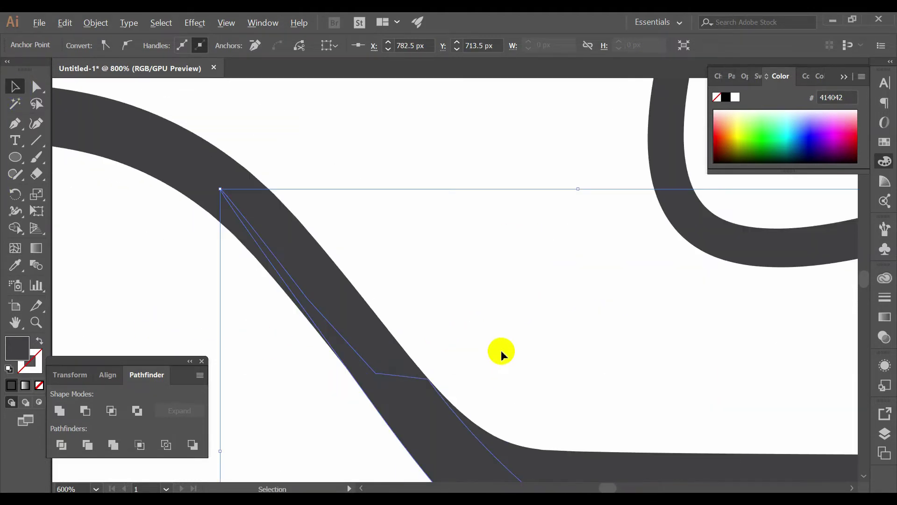
pyautogui.scroll(3, 420, 378)
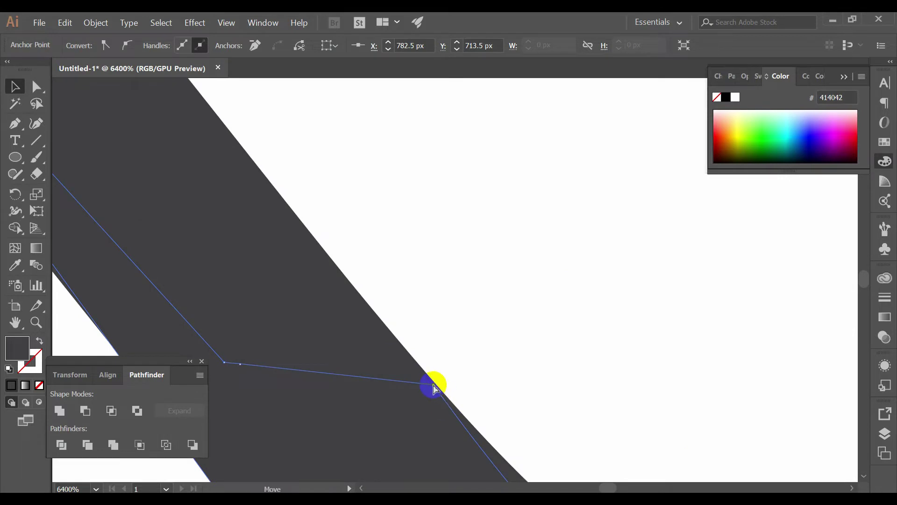
pyautogui.moveTo(435, 388); pyautogui.dragTo(438, 378)
pyautogui.scroll(-9, 505, 340)
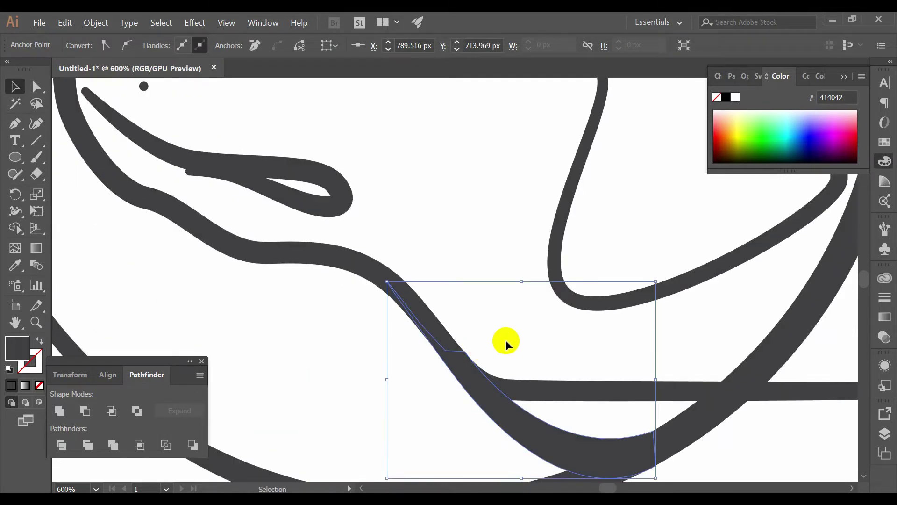
# Split the head lines, new neck curve and ring at their overlaps with Pathfinder Divide, and ungroup the pieces
pyautogui.click(530, 364)
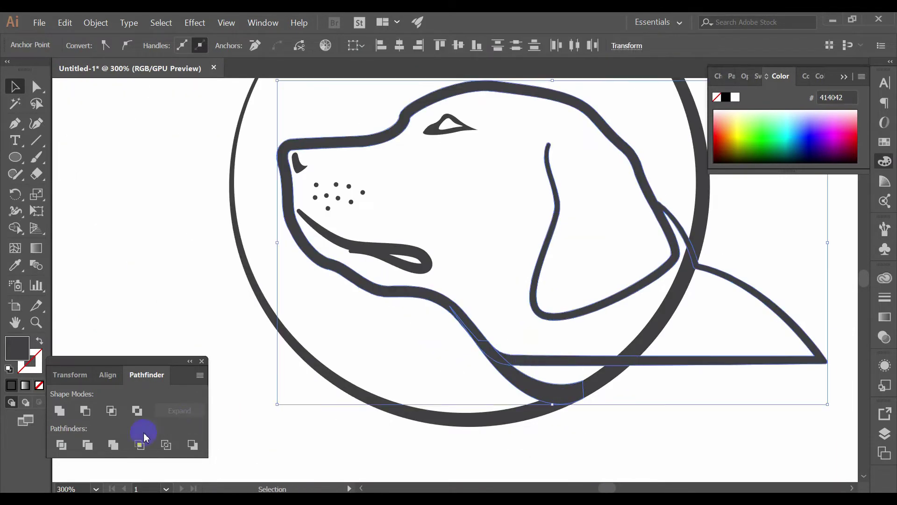
pyautogui.click(57, 448)
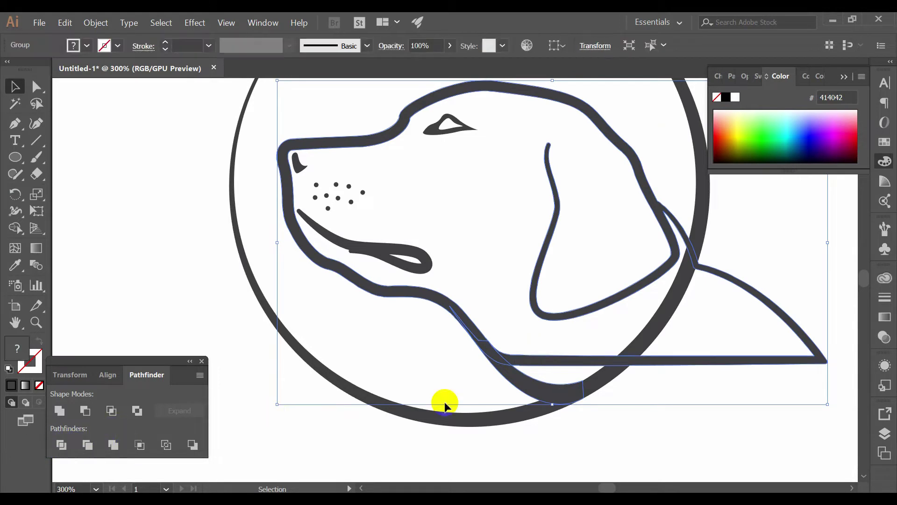
pyautogui.rightClick(544, 360)
pyautogui.click(486, 249)
pyautogui.scroll(-3, 486, 271)
pyautogui.moveTo(643, 379); pyautogui.dragTo(309, 148)
pyautogui.rightClick(553, 237)
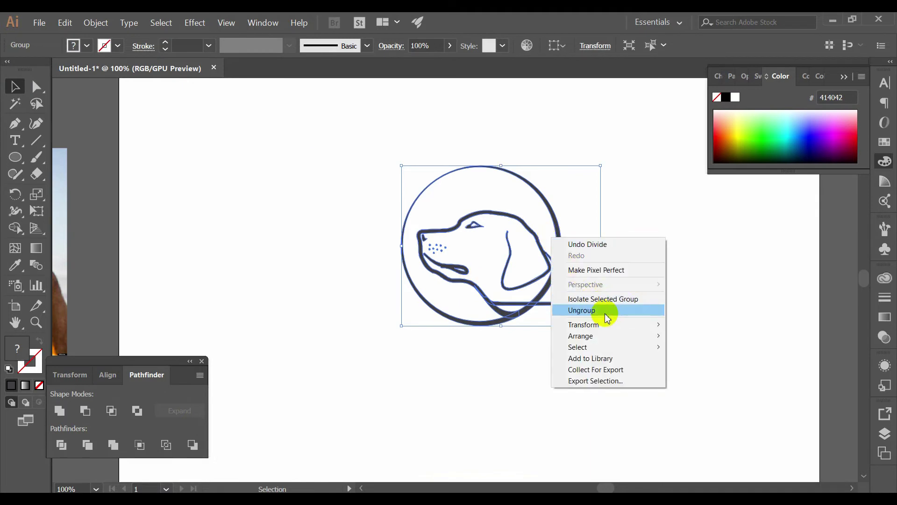
pyautogui.click(601, 310)
# Delete the shoulder lines outside the ring and the straight horizontal neck line inside it
pyautogui.scroll(2, 591, 305)
pyautogui.click(551, 250)
pyautogui.press('Delete')
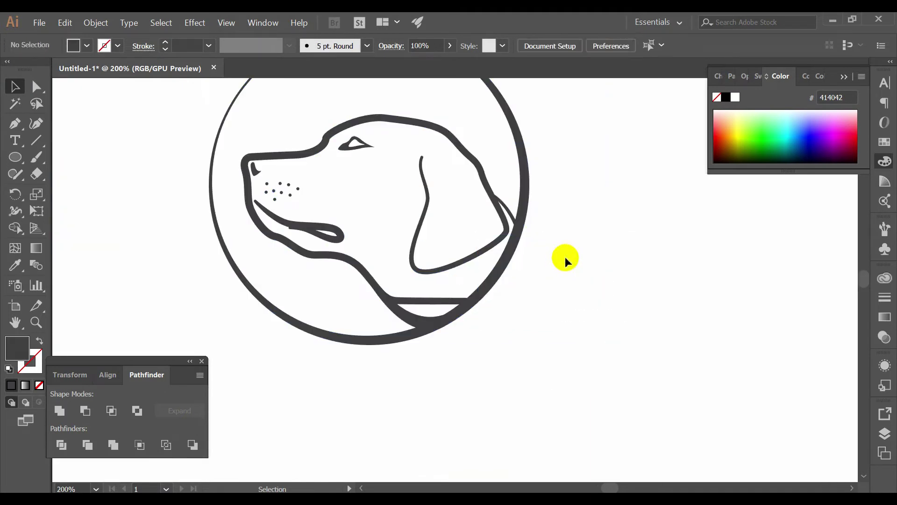
pyautogui.scroll(4, 464, 306)
pyautogui.click(473, 307)
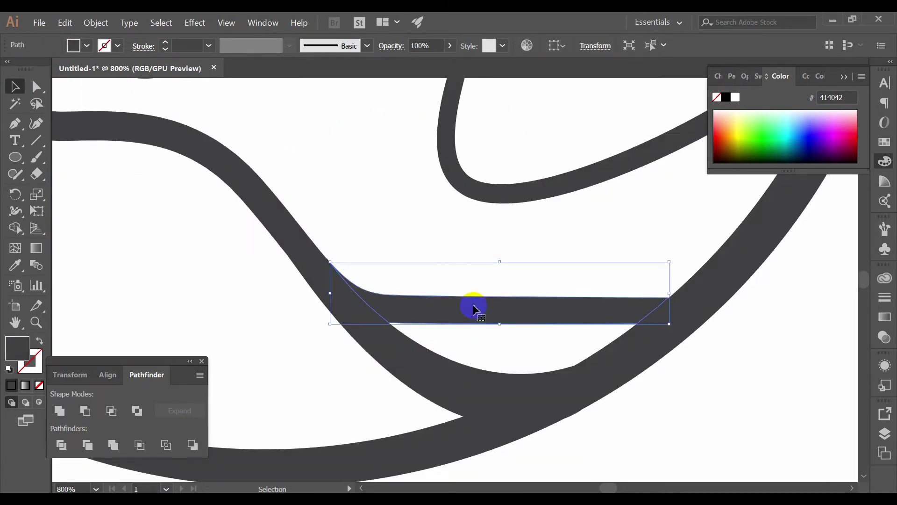
pyautogui.press('Delete')
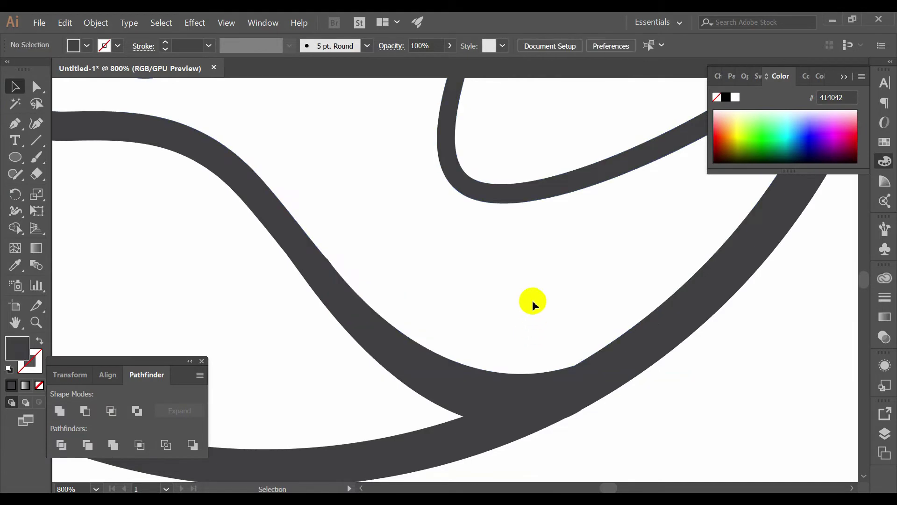
# Examine the joins between the neck curve, head outline and ring in Preview and Outline view
pyautogui.scroll(-1, 509, 290)
pyautogui.scroll(6, 509, 290)
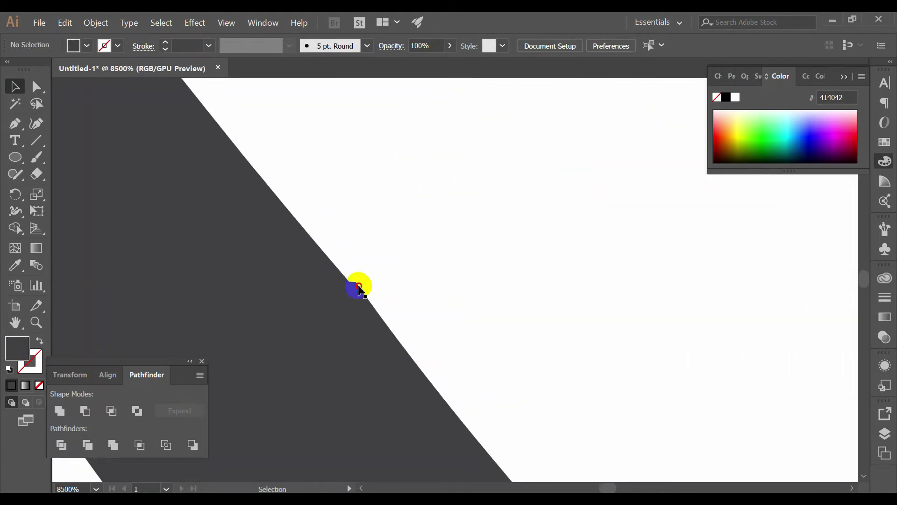
pyautogui.click(359, 288)
pyautogui.click(380, 296)
pyautogui.scroll(-4, 417, 308)
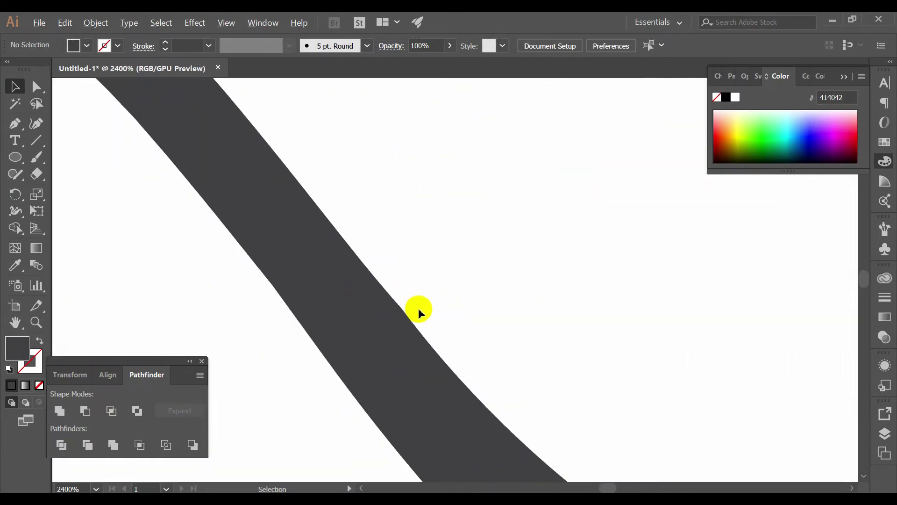
pyautogui.hotkey('ctrl', 'y')
pyautogui.hotkey('ctrl', 'y')
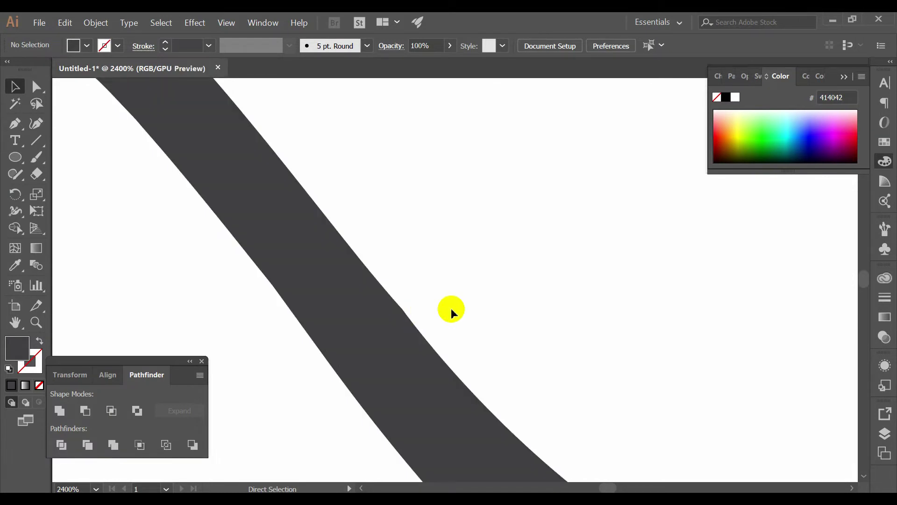
pyautogui.scroll(-3, 486, 310)
pyautogui.hotkey('ctrl', 'y')
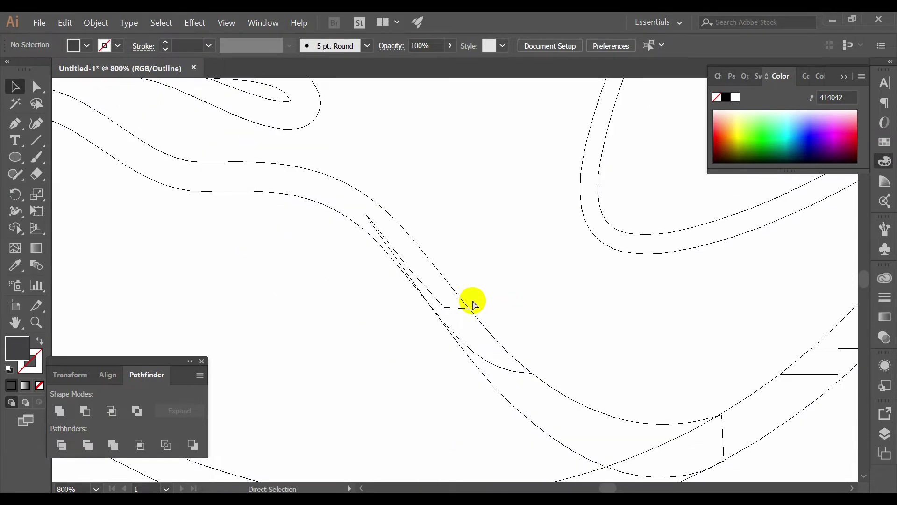
pyautogui.hotkey('ctrl', 'y')
pyautogui.scroll(-3, 486, 313)
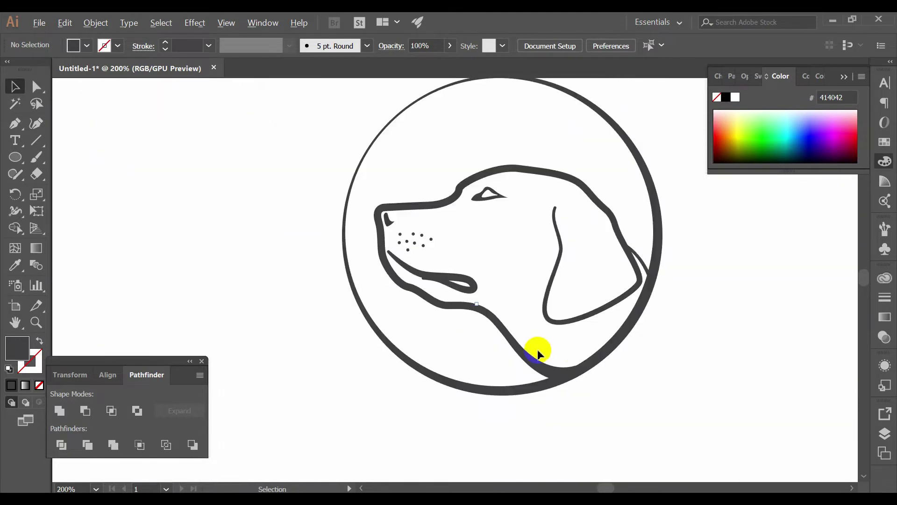
pyautogui.scroll(3, 653, 255)
pyautogui.scroll(-4, 660, 309)
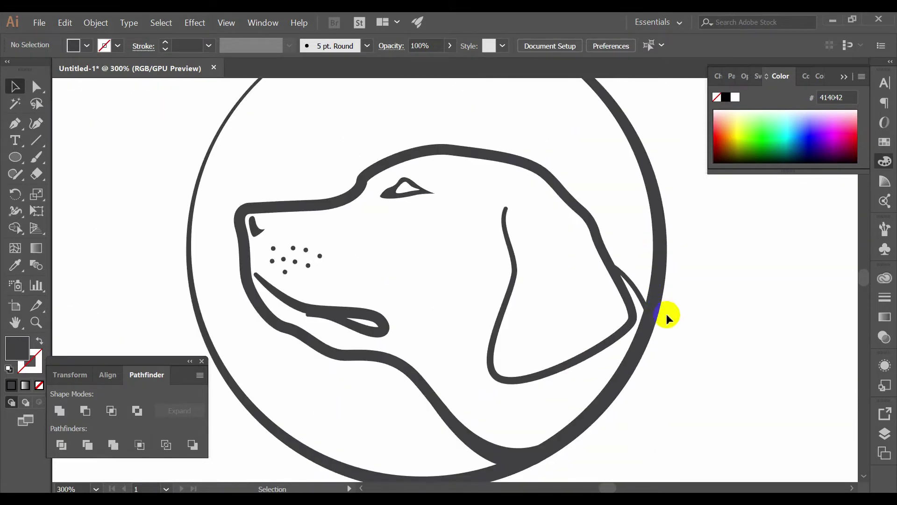
pyautogui.scroll(2, 637, 360)
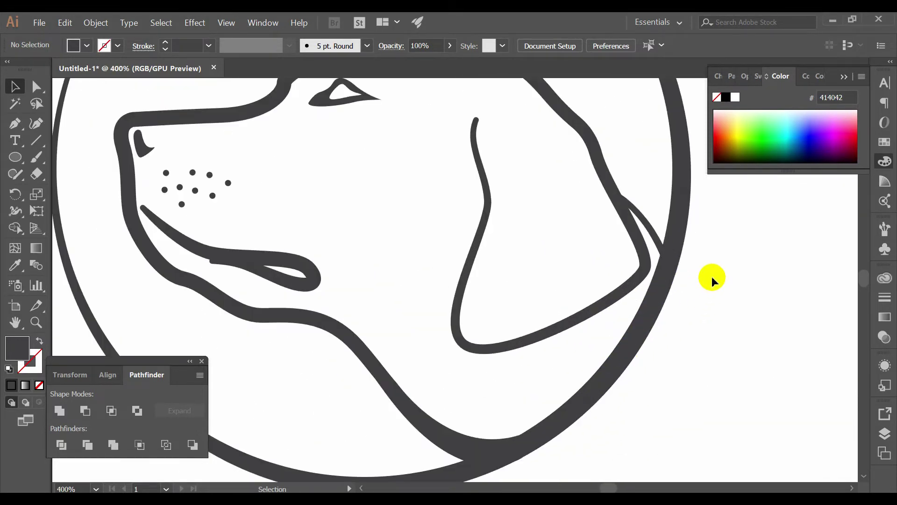
pyautogui.scroll(-2, 688, 327)
# Nudge the large ring segment upward, away from the neck lines
pyautogui.hotkey('ctrl', 'a')
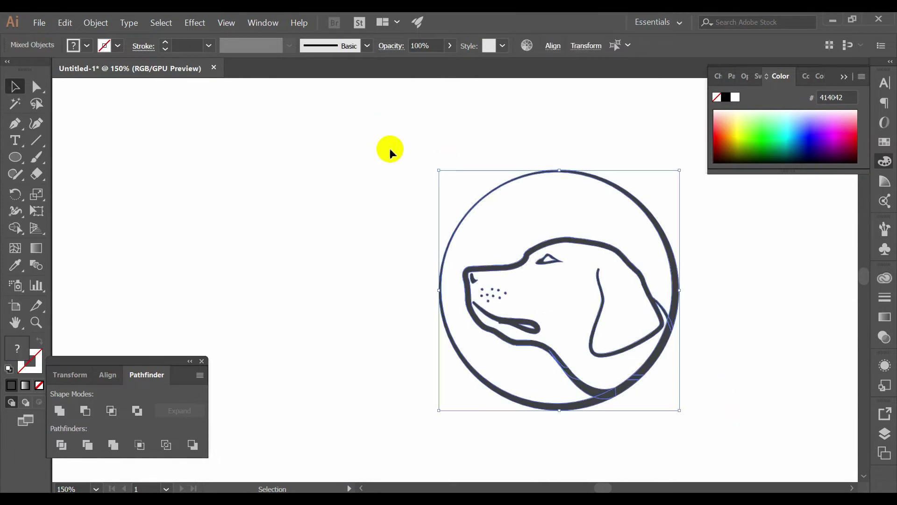
pyautogui.scroll(1, 626, 307)
pyautogui.click(723, 288)
pyautogui.click(687, 240)
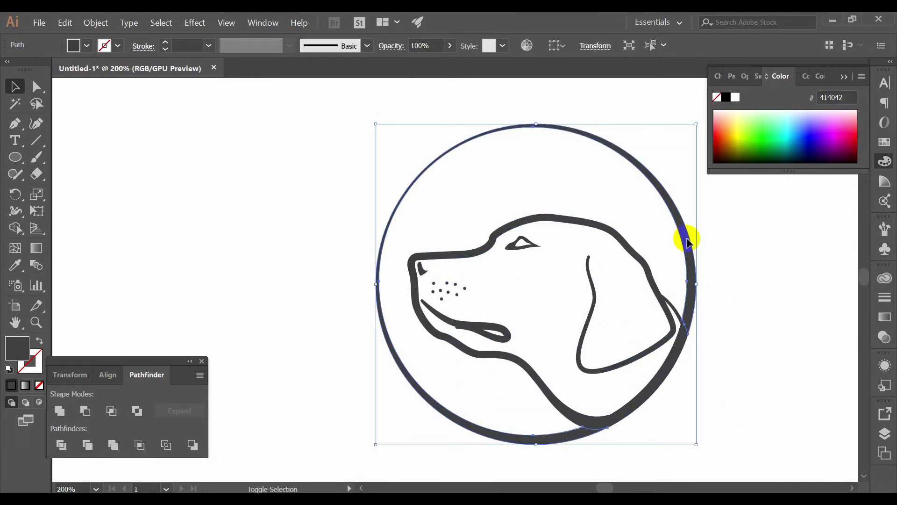
pyautogui.hotkey('shift', 'Up')
# In Outline view, pick out the leftover unfilled circle path with the Magic Wand, delete it, and return to Preview view
pyautogui.hotkey('ctrl', 'y')
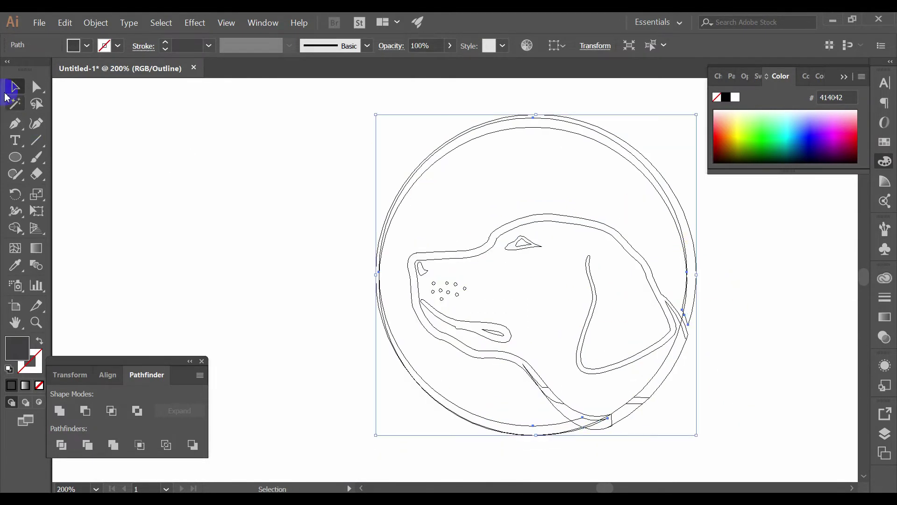
pyautogui.click(14, 105)
pyautogui.scroll(3, 683, 148)
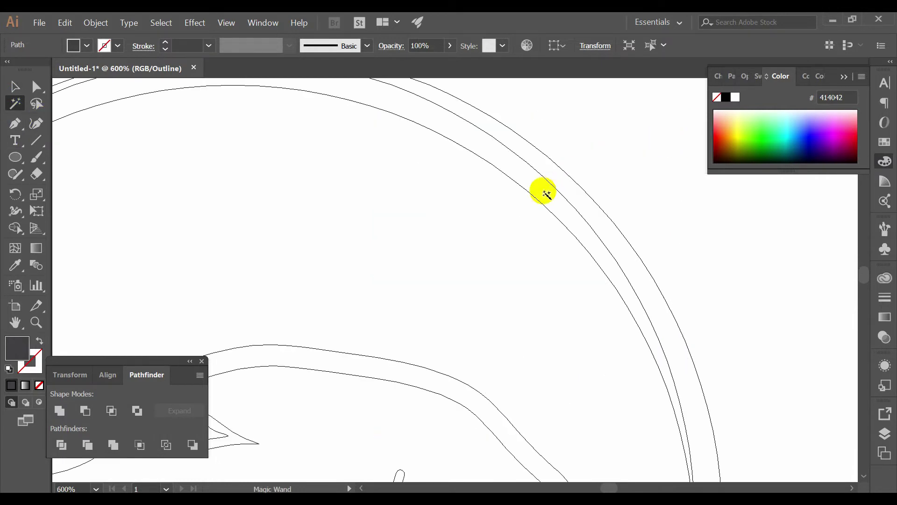
pyautogui.click(539, 202)
pyautogui.hotkey('ctrl', 'shift', 'a')
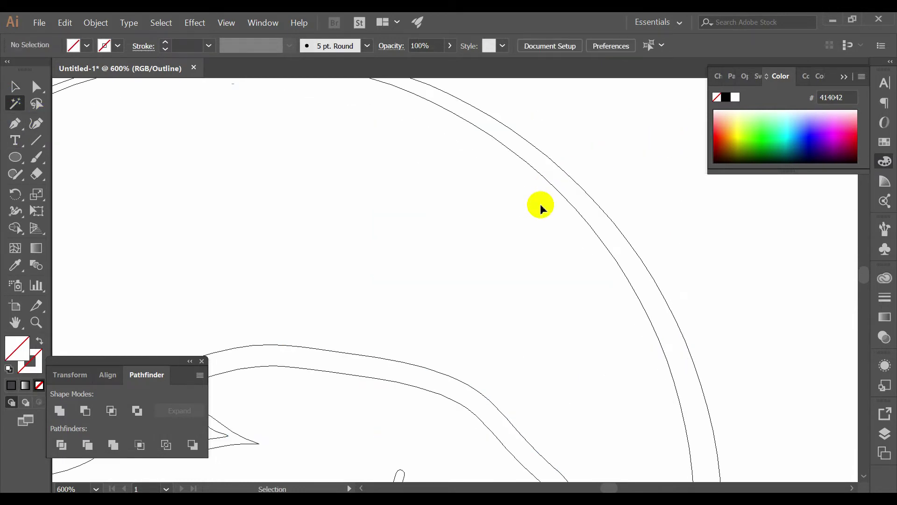
pyautogui.hotkey('ctrl', 'y')
pyautogui.click(13, 89)
pyautogui.scroll(-5, 503, 246)
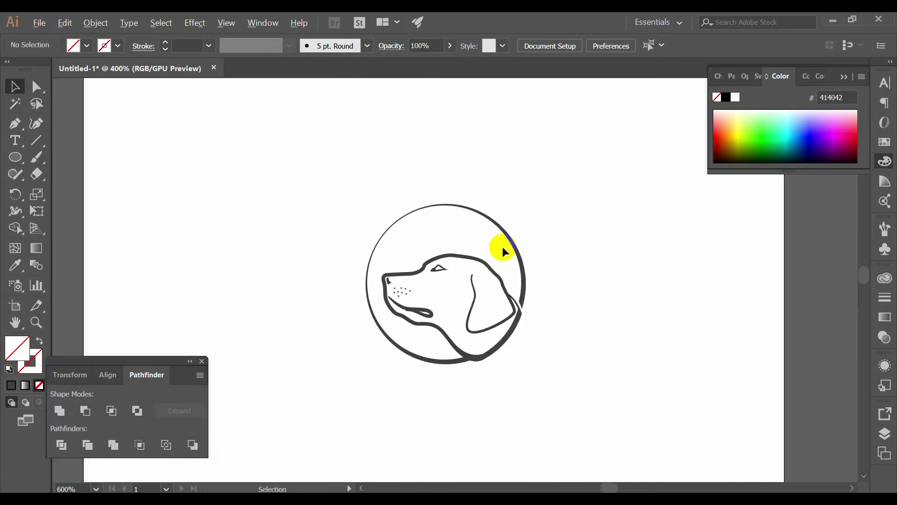
# Move the large ring segment back down so it meets the neck lines again, and deselect it
pyautogui.scroll(3, 472, 226)
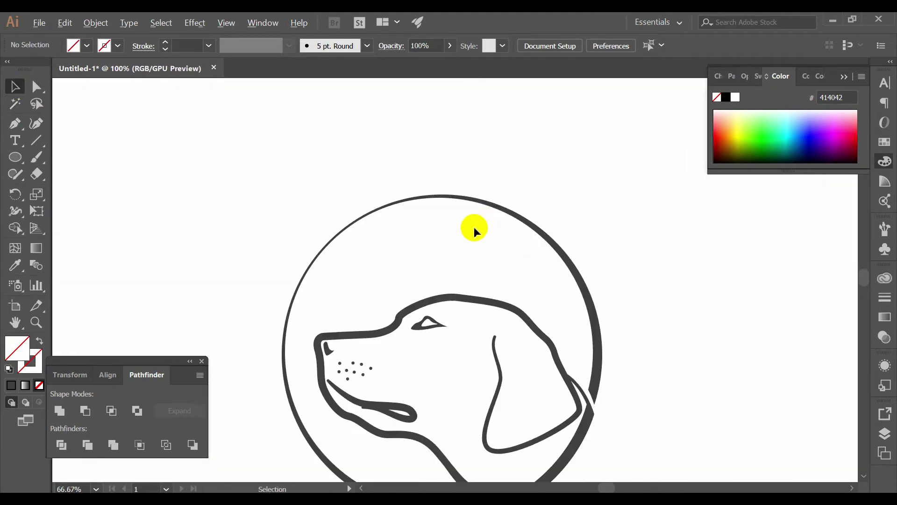
pyautogui.click(481, 201)
pyautogui.scroll(-2, 544, 174)
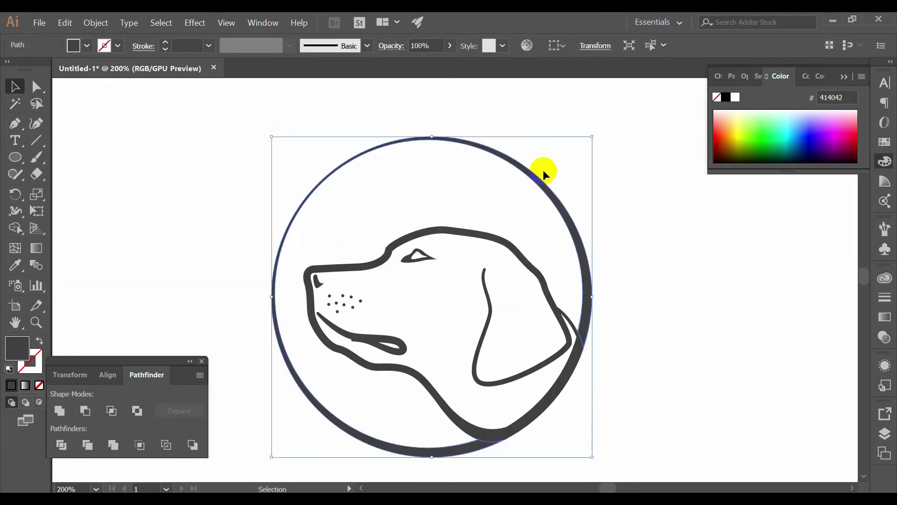
pyautogui.click(652, 266)
# Draw the curved outer edge of a dark grey leaf with the Pen tool in the empty area above the ring
pyautogui.scroll(-3, 481, 176)
pyautogui.scroll(2, 479, 215)
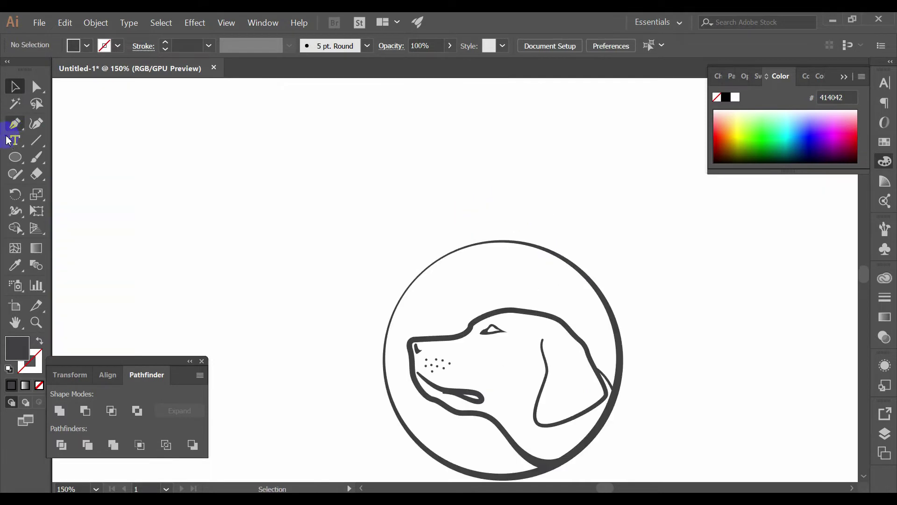
pyautogui.click(14, 123)
pyautogui.scroll(1, 452, 250)
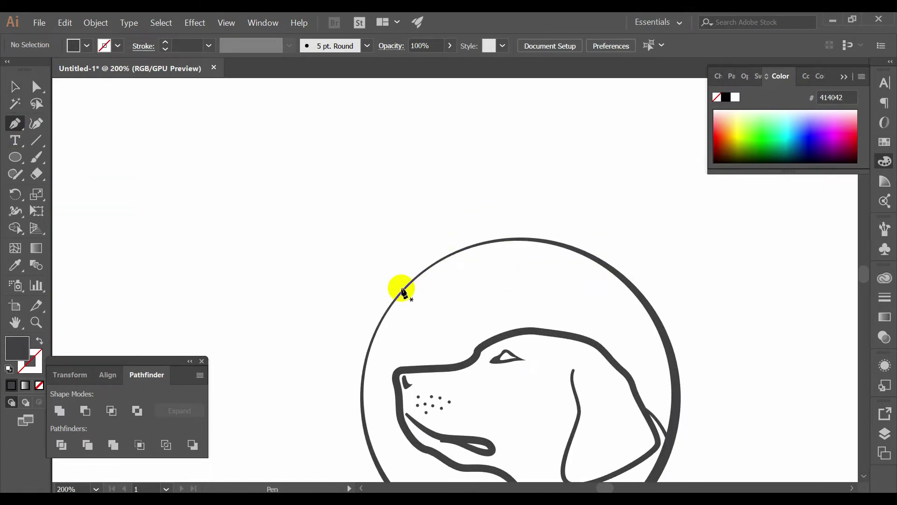
pyautogui.click(236, 219)
pyautogui.moveTo(333, 159); pyautogui.dragTo(453, 183)
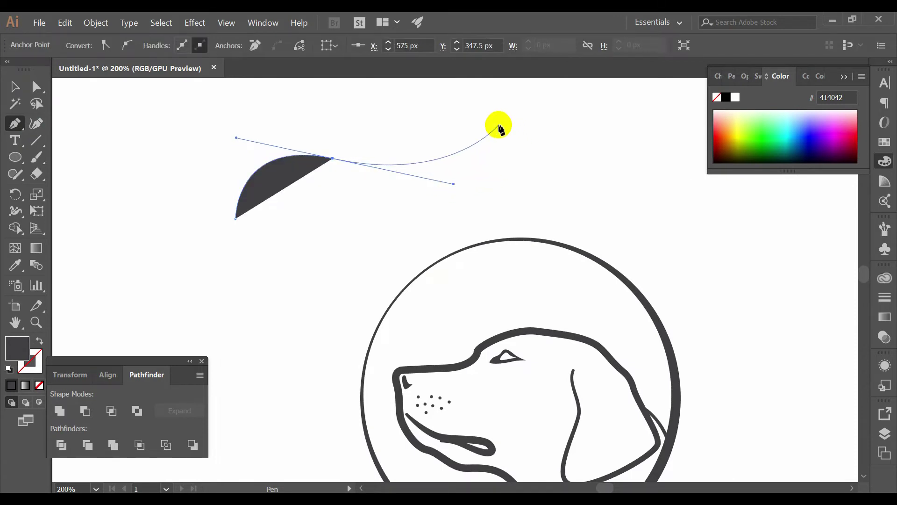
pyautogui.press('ctrl')
pyautogui.moveTo(454, 184); pyautogui.dragTo(379, 170)
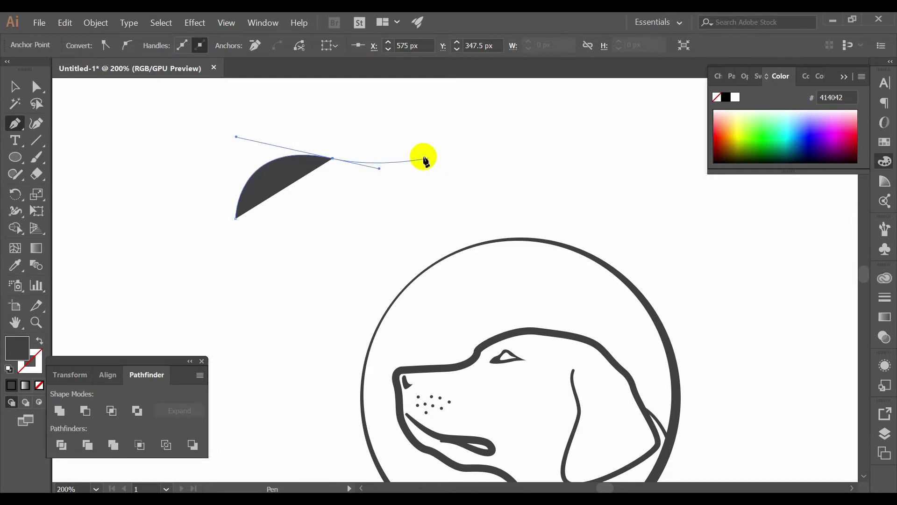
pyautogui.click(410, 149)
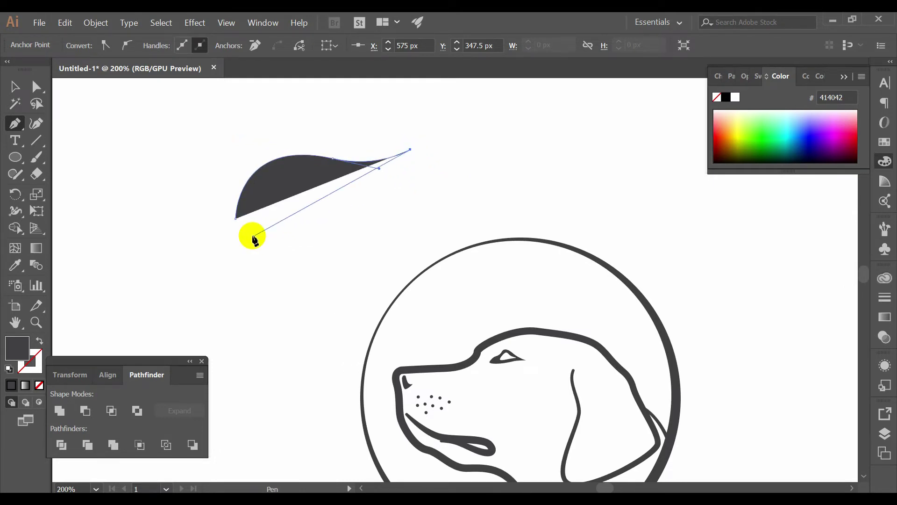
pyautogui.moveTo(243, 233); pyautogui.dragTo(190, 208)
pyautogui.moveTo(133, 188); pyautogui.dragTo(117, 161)
pyautogui.scroll(1, 259, 232)
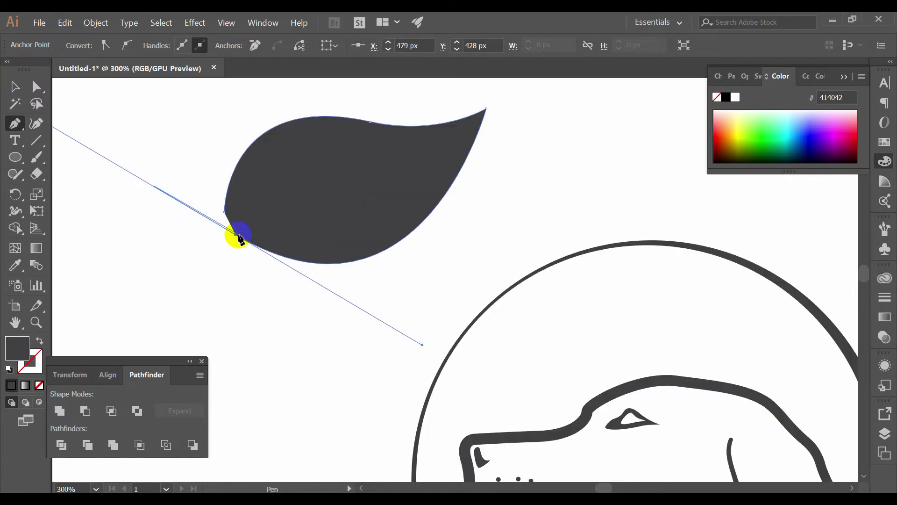
# Draw a narrow curved vein cut running into the leaf and close the path at its starting point
pyautogui.click(235, 235)
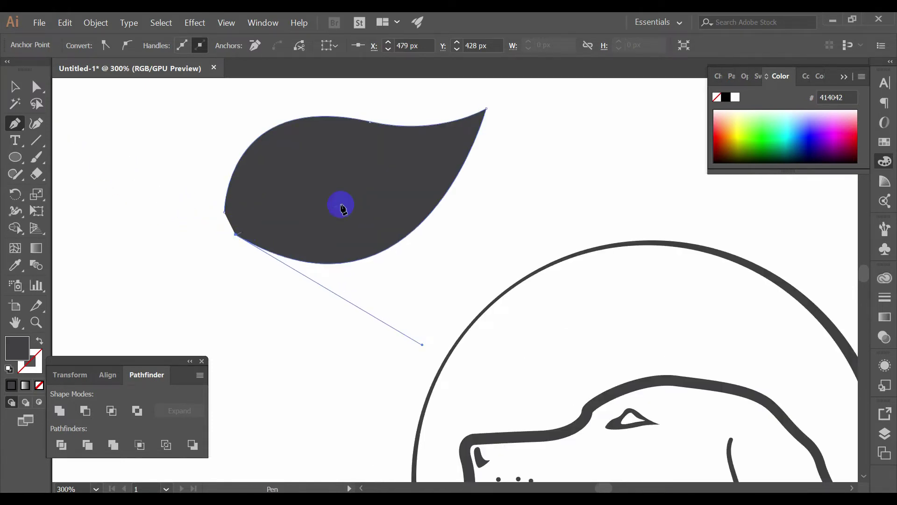
pyautogui.moveTo(396, 169); pyautogui.dragTo(455, 120)
pyautogui.click(397, 169)
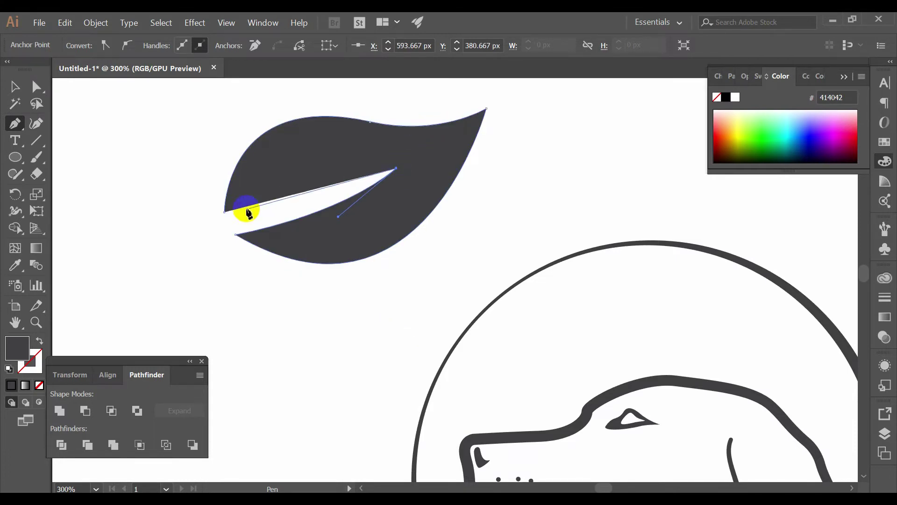
pyautogui.click(225, 213)
pyautogui.moveTo(226, 212)
pyautogui.mouseDown()
pyautogui.moveTo(161, 202)
pyautogui.moveTo(177, 201)
pyautogui.mouseUp()
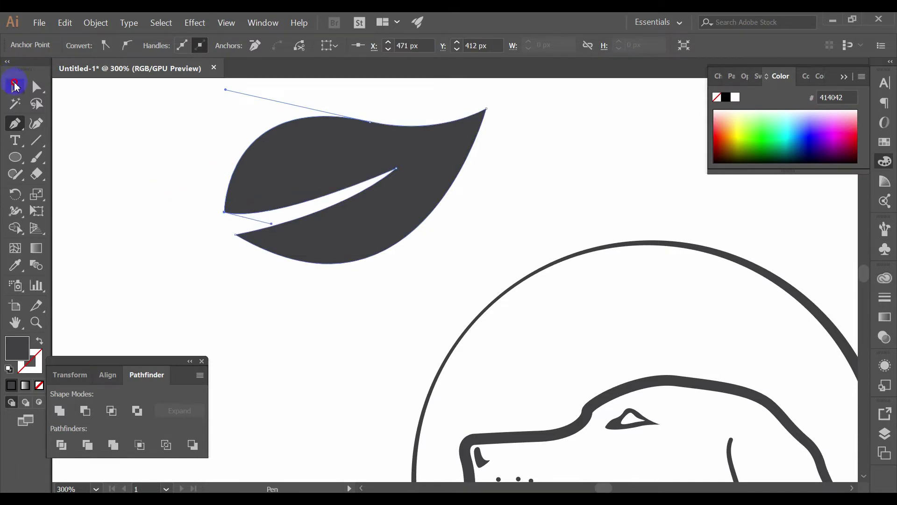
# Rotate the finished leaf so its pointed tip faces left, and scale it down to about half size
pyautogui.click(15, 85)
pyautogui.click(383, 288)
pyautogui.scroll(-2, 407, 281)
pyautogui.click(401, 250)
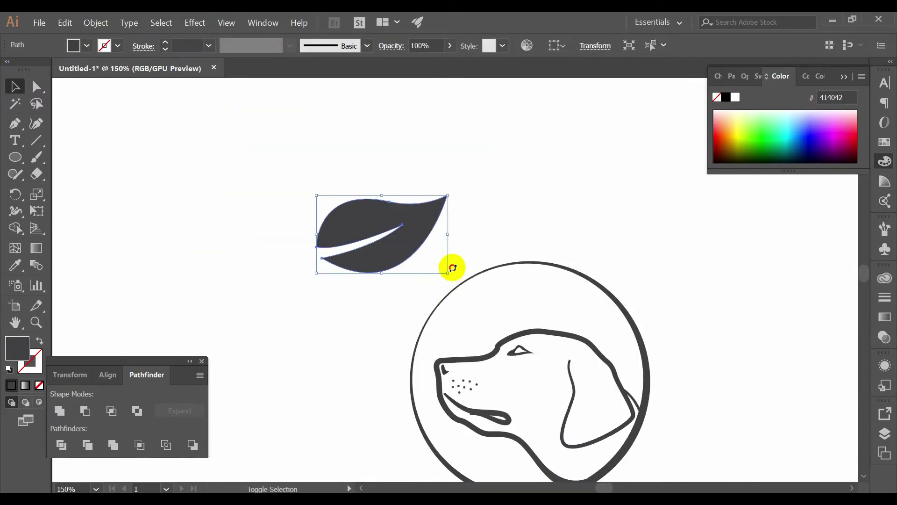
pyautogui.moveTo(453, 268); pyautogui.dragTo(368, 181)
pyautogui.click(475, 219)
pyautogui.scroll(2, 401, 220)
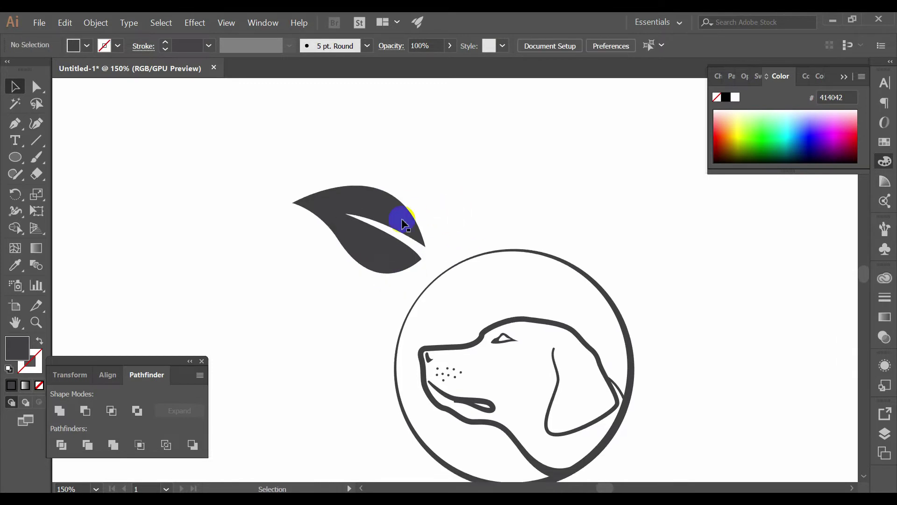
pyautogui.click(378, 211)
pyautogui.moveTo(497, 266); pyautogui.dragTo(388, 260)
pyautogui.click(450, 251)
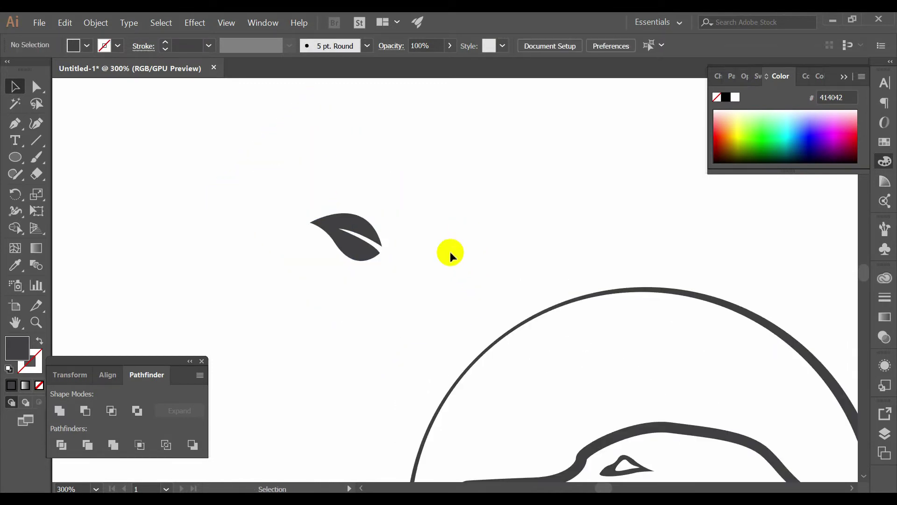
# Move the leaf onto the upper-left part of the ring and rotate it to follow the ring's curve
pyautogui.moveTo(336, 245); pyautogui.dragTo(620, 341)
pyautogui.scroll(1, 620, 342)
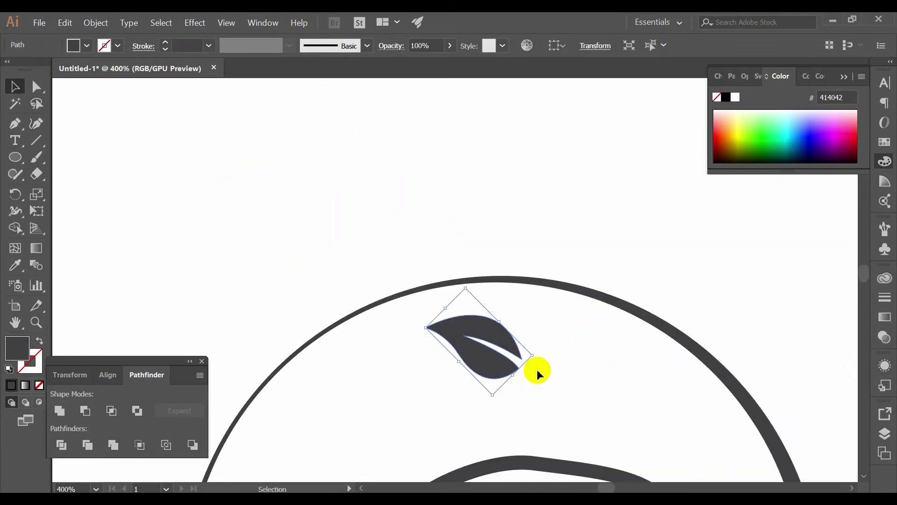
pyautogui.moveTo(538, 357); pyautogui.dragTo(531, 314)
pyautogui.moveTo(517, 364); pyautogui.dragTo(458, 314)
pyautogui.scroll(-5, 519, 334)
pyautogui.scroll(3, 520, 340)
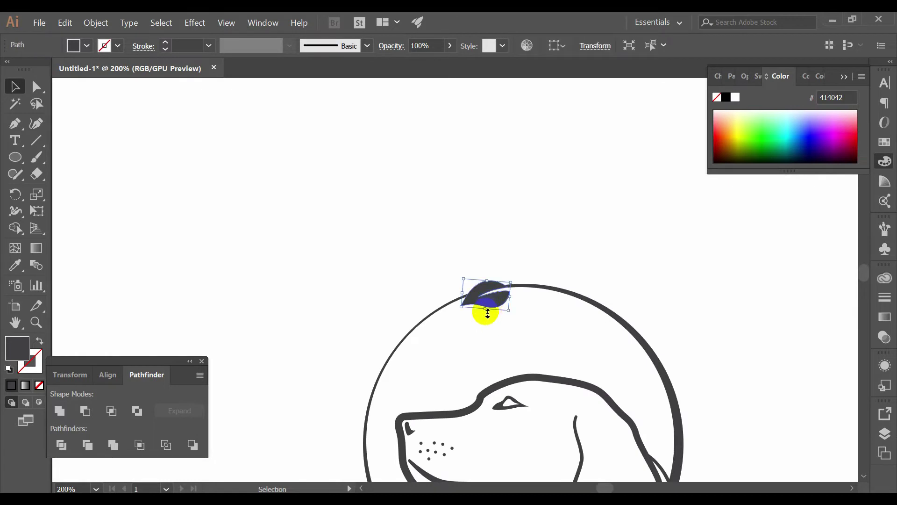
# Enlarge the leaf on the ring and nudge it until its upper lobe blends into the ring's top line
pyautogui.moveTo(484, 310)
pyautogui.mouseDown()
pyautogui.moveTo(479, 335)
pyautogui.moveTo(481, 328)
pyautogui.mouseUp()
pyautogui.click(505, 354)
pyautogui.scroll(2, 515, 304)
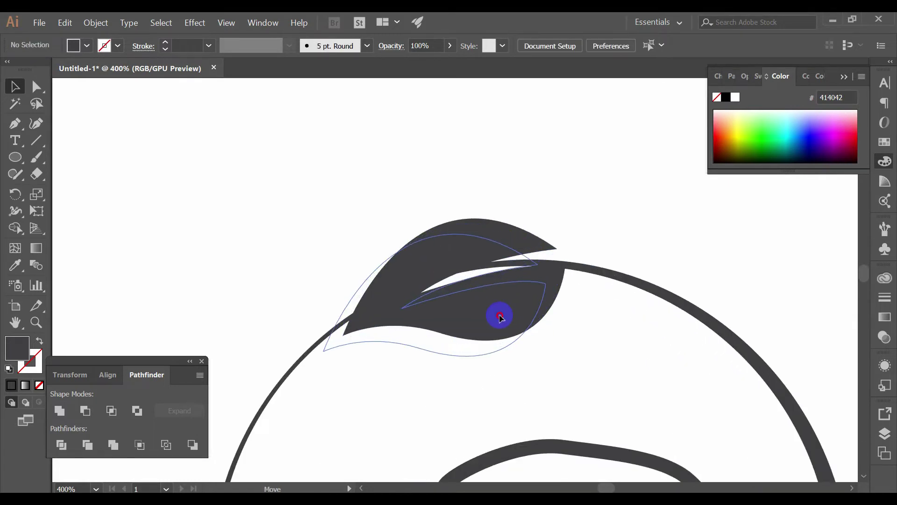
pyautogui.click(499, 314)
pyautogui.scroll(3, 540, 301)
pyautogui.moveTo(461, 270); pyautogui.dragTo(463, 268)
pyautogui.click(537, 287)
pyautogui.scroll(-5, 544, 292)
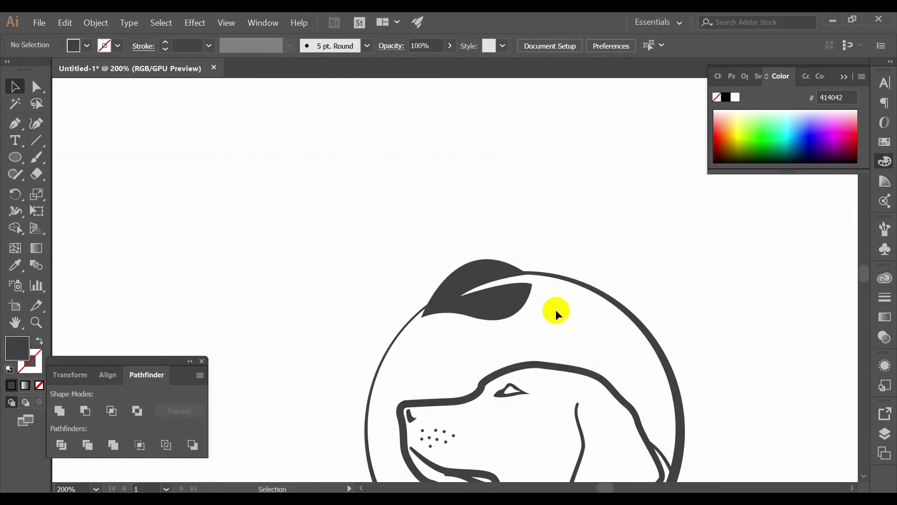
pyautogui.scroll(-3, 557, 309)
pyautogui.scroll(3, 545, 273)
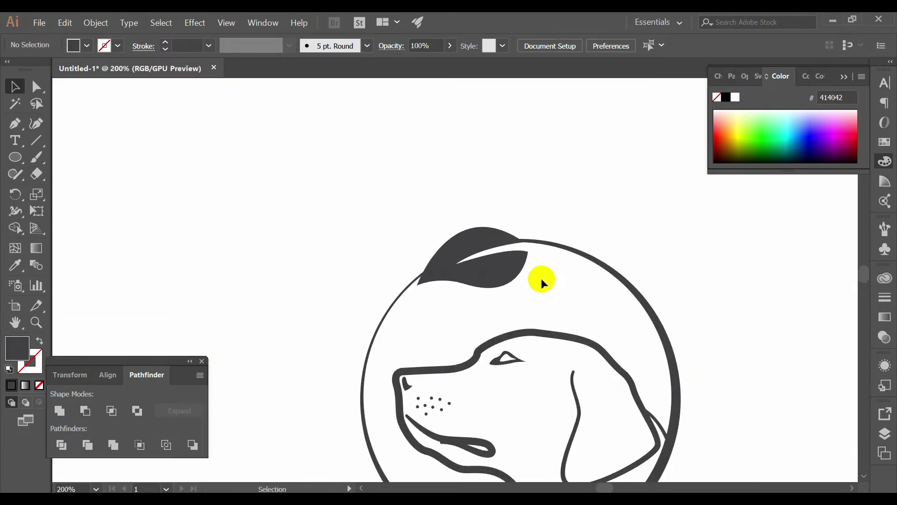
# Slightly shrink the large leaf from its pointed tip and realign its upper lobe with the ring line
pyautogui.click(518, 278)
pyautogui.scroll(1, 506, 275)
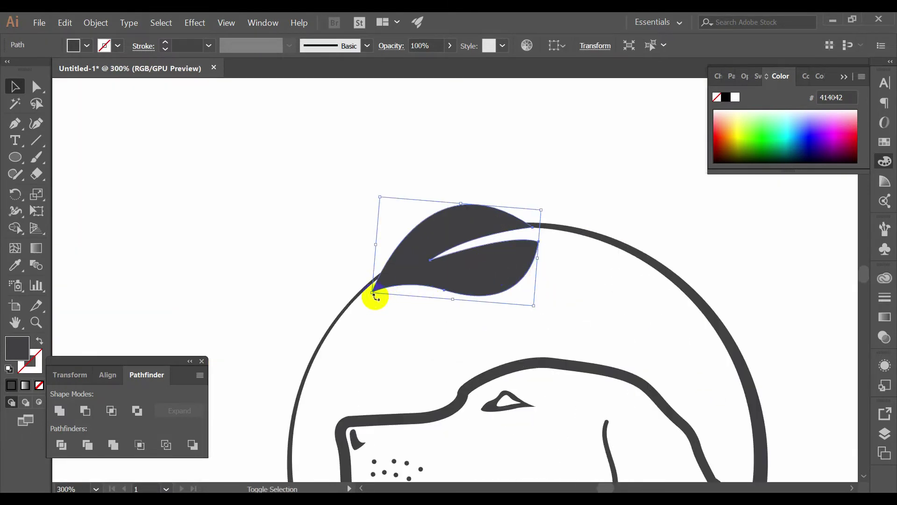
pyautogui.moveTo(374, 293); pyautogui.dragTo(386, 290)
pyautogui.click(456, 318)
pyautogui.scroll(2, 508, 281)
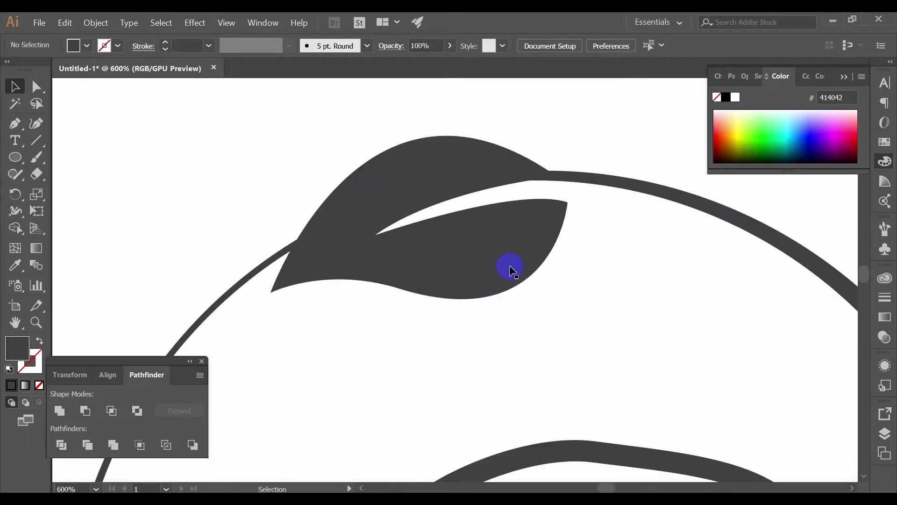
pyautogui.moveTo(521, 258); pyautogui.dragTo(530, 260)
pyautogui.click(626, 281)
pyautogui.scroll(-4, 626, 281)
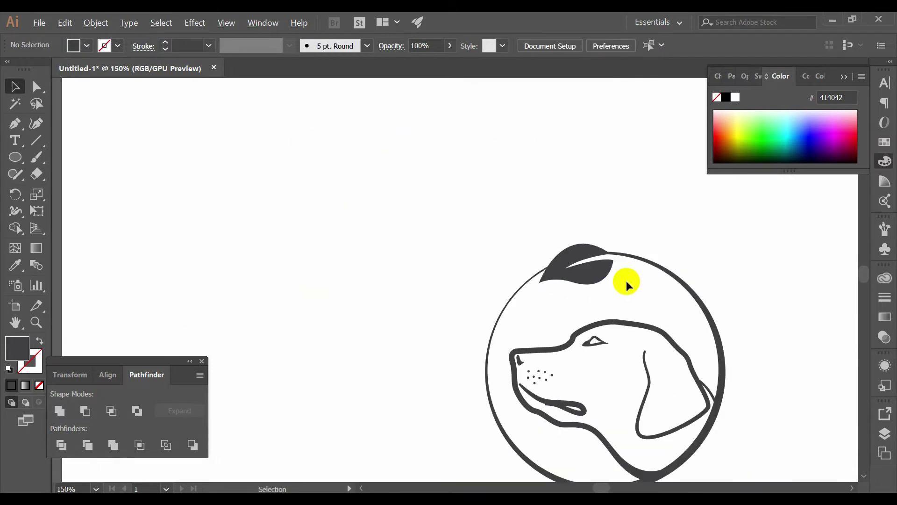
pyautogui.scroll(2, 624, 280)
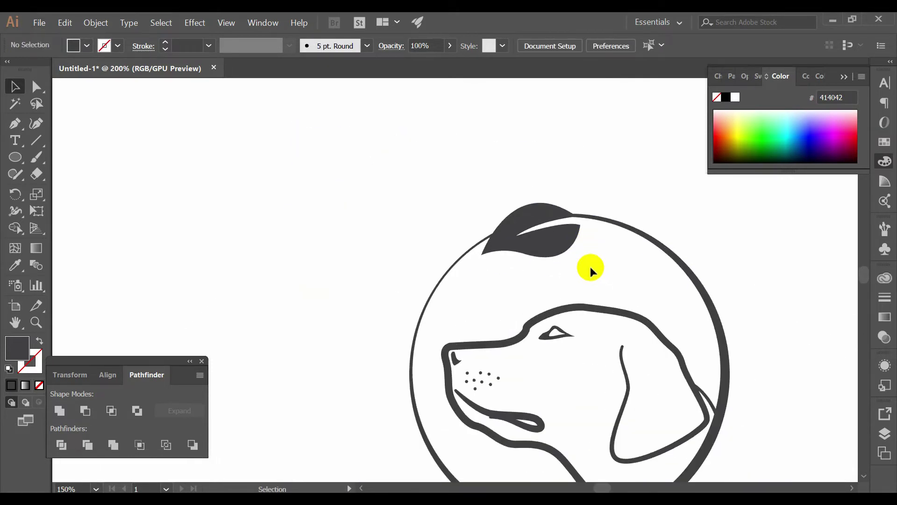
# Duplicate the leaf, then shrink and rotate the copy above the top of the ring with its tip facing left
pyautogui.press('alt')
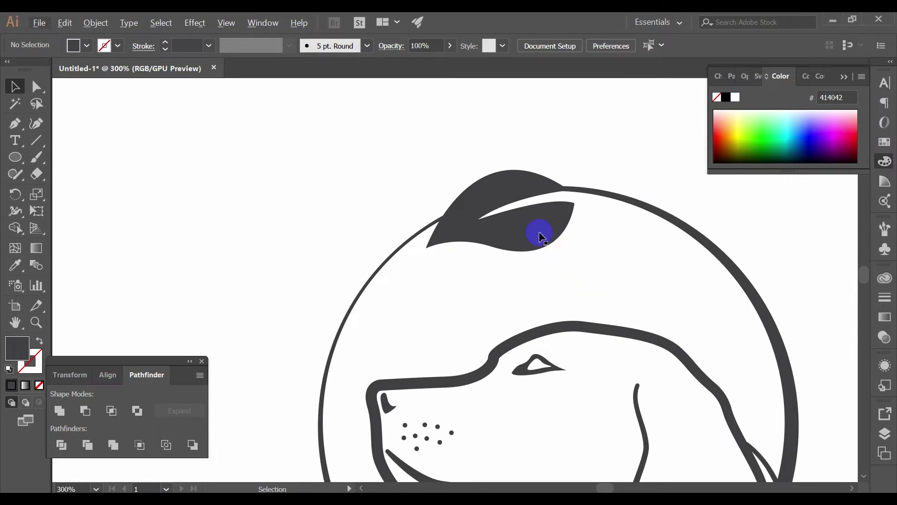
pyautogui.moveTo(540, 234); pyautogui.dragTo(618, 267)
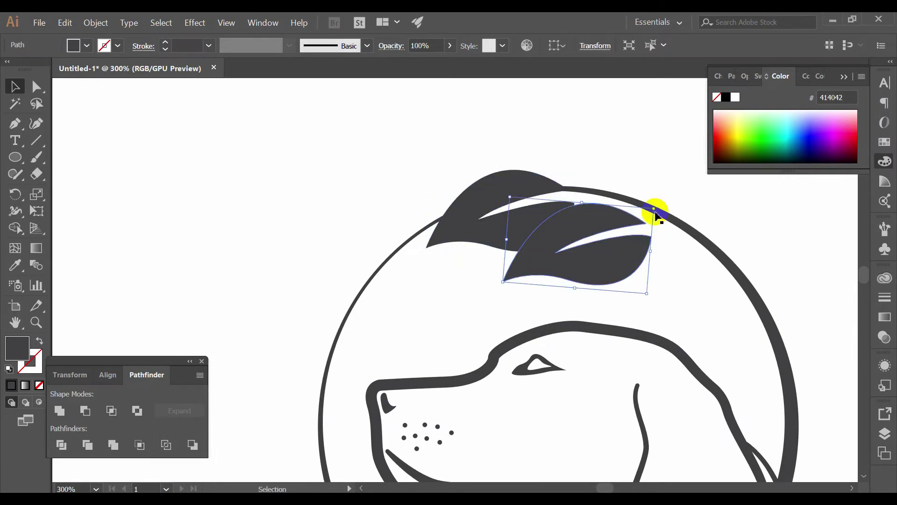
pyautogui.moveTo(657, 207); pyautogui.dragTo(631, 274)
pyautogui.moveTo(563, 240); pyautogui.dragTo(550, 194)
pyautogui.scroll(1, 626, 236)
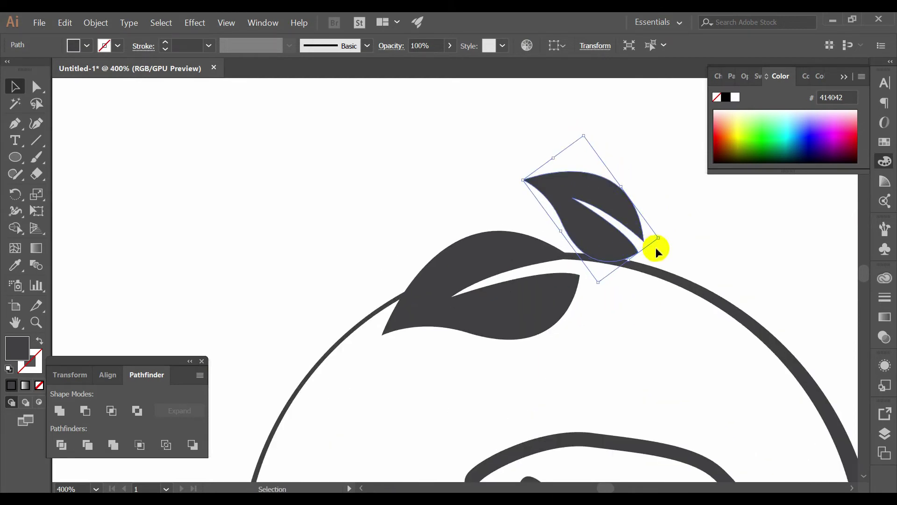
pyautogui.moveTo(662, 239); pyautogui.dragTo(677, 228)
# Duplicate the small leaf inside the ring and rotate the copy so its tip points down toward the dog's head
pyautogui.moveTo(589, 235); pyautogui.dragTo(669, 347)
pyautogui.click(689, 225)
pyautogui.moveTo(716, 385); pyautogui.dragTo(707, 252)
pyautogui.moveTo(688, 326); pyautogui.dragTo(659, 335)
pyautogui.click(720, 253)
pyautogui.hotkey('ctrl', '1')
pyautogui.moveTo(768, 256); pyautogui.dragTo(619, 232)
pyautogui.scroll(1, 681, 274)
pyautogui.scroll(1, 619, 233)
pyautogui.scroll(-2, 613, 229)
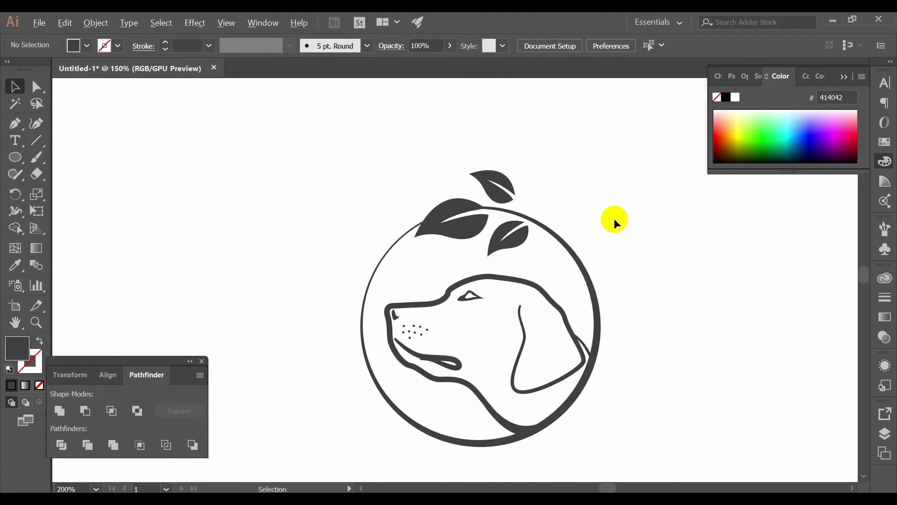
pyautogui.scroll(1, 575, 207)
# Select the ring together with all the dog head artwork, leaving out the leaves, and unite them with Pathfinder
pyautogui.click(374, 238)
pyautogui.scroll(1, 374, 239)
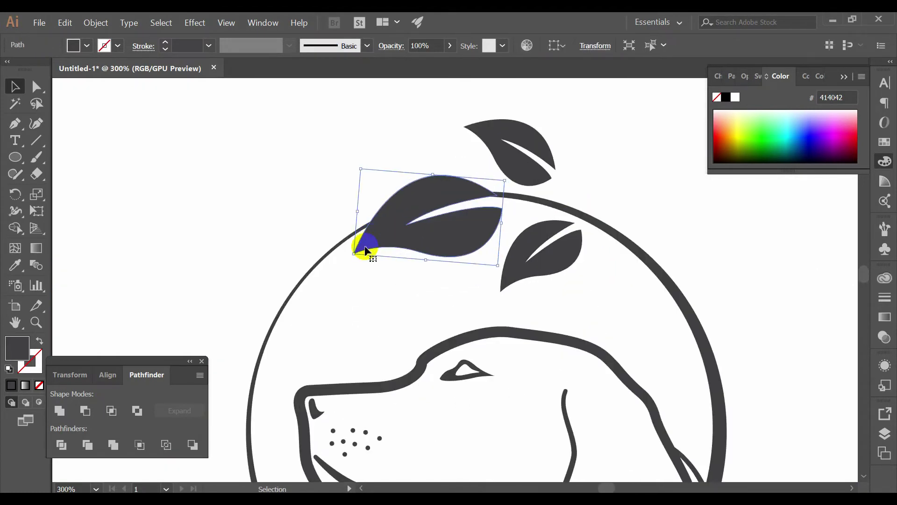
pyautogui.click(317, 258)
pyautogui.scroll(-2, 318, 262)
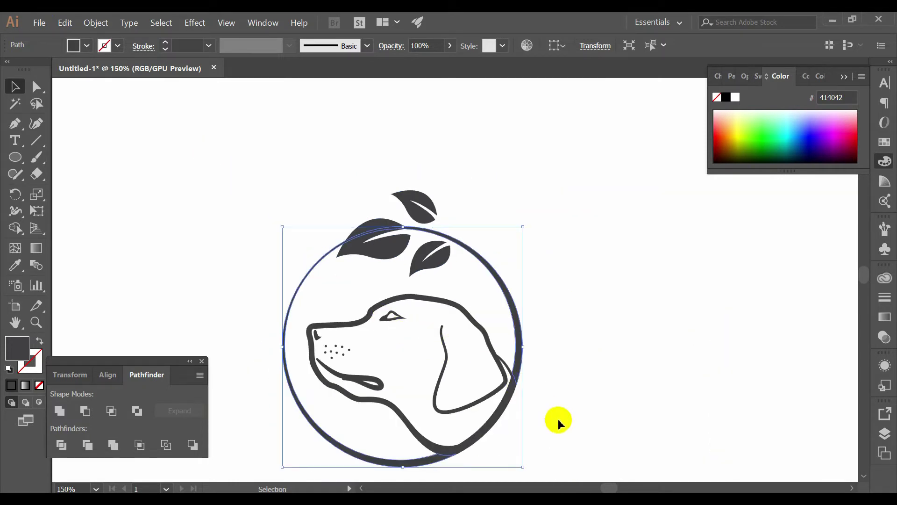
pyautogui.moveTo(598, 473); pyautogui.dragTo(275, 323)
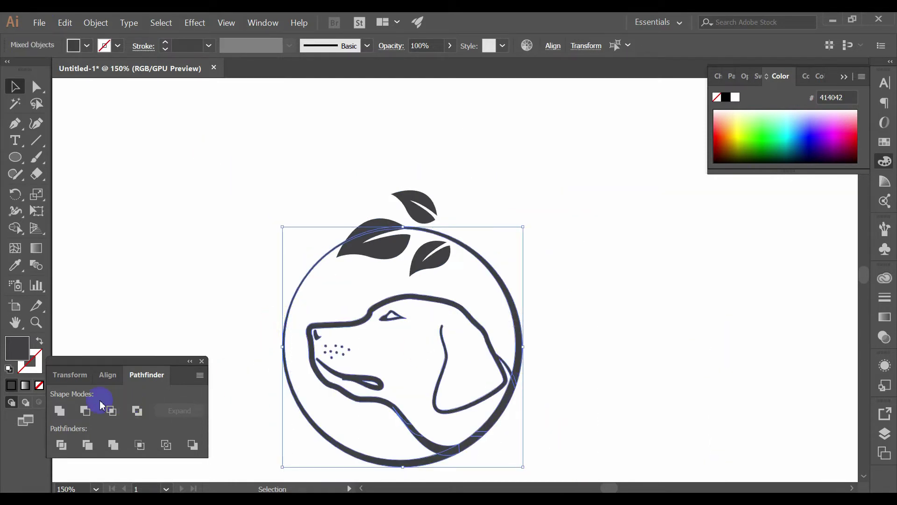
pyautogui.click(60, 410)
pyautogui.moveTo(331, 370); pyautogui.dragTo(386, 332)
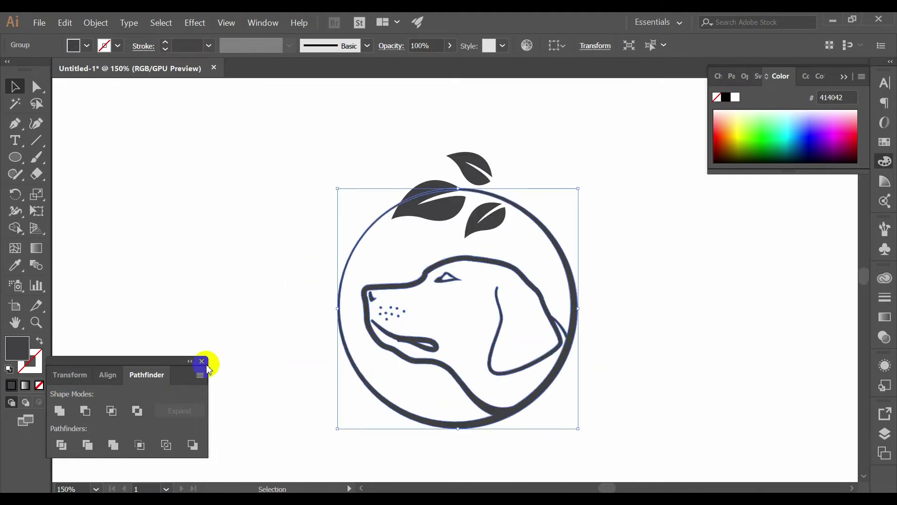
# Apply Pathfinder Divide to the united dog and ring artwork, and ungroup the resulting pieces
pyautogui.click(63, 445)
pyautogui.rightClick(453, 310)
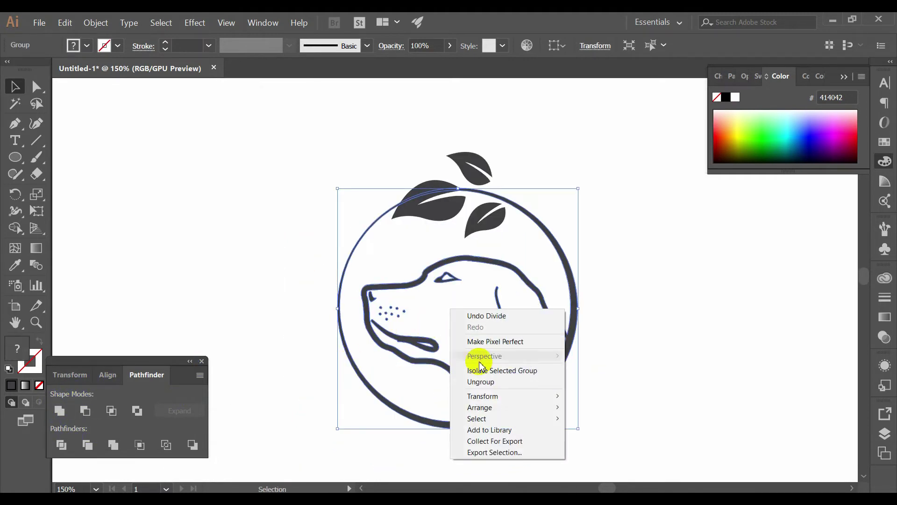
pyautogui.click(487, 382)
# Fill all divided dog and ring pieces with a light grey swatch, and recolour the main ring and head linework dark grey
pyautogui.moveTo(630, 447); pyautogui.dragTo(283, 255)
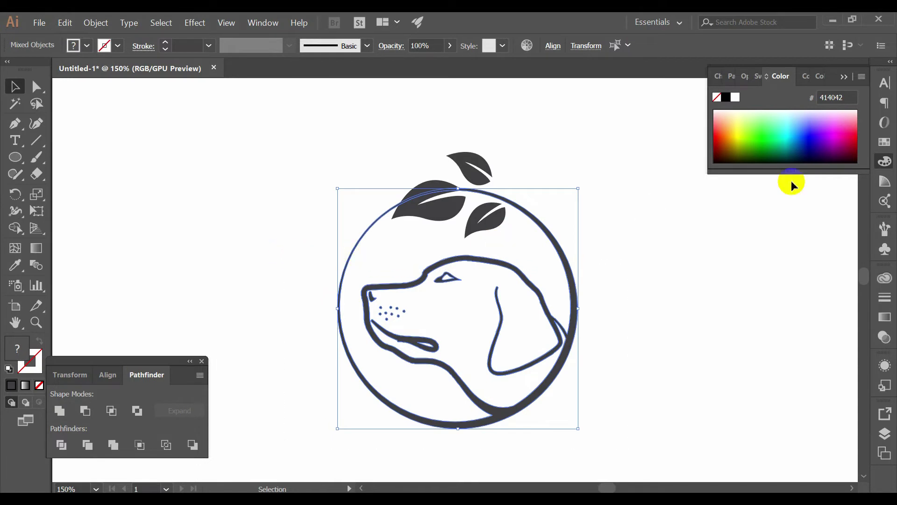
pyautogui.click(884, 142)
pyautogui.click(794, 150)
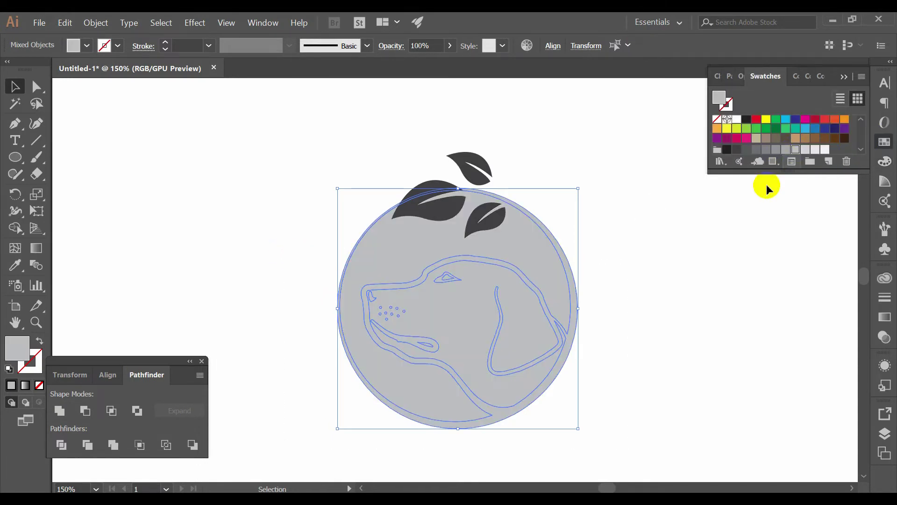
pyautogui.click(532, 265)
pyautogui.click(565, 256)
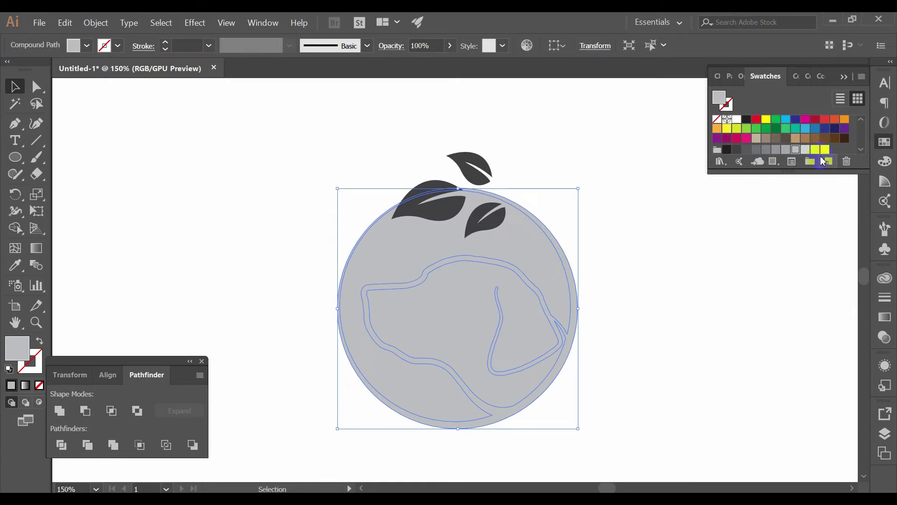
pyautogui.click(742, 151)
pyautogui.click(575, 274)
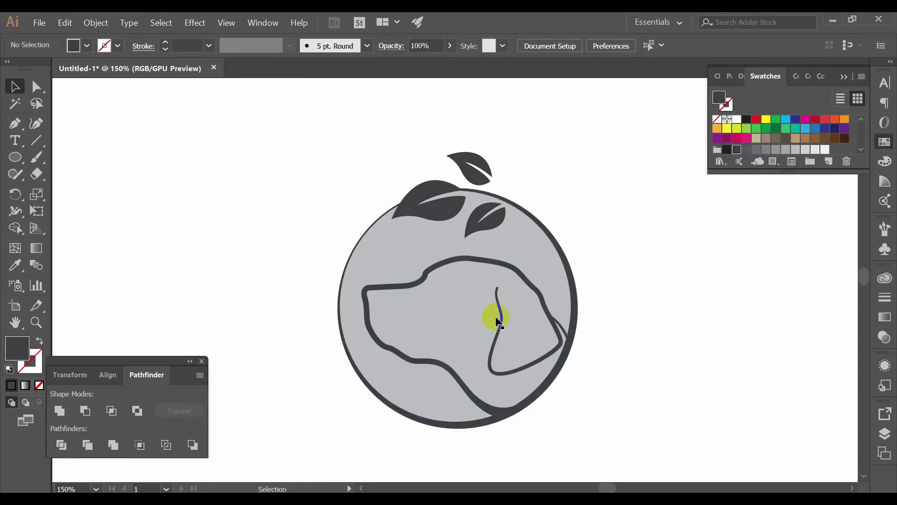
# Recolour the mouth line and the nostril dark grey by sampling the dog head's outline with the Eyedropper
pyautogui.hotkey('ctrl', 'y')
pyautogui.scroll(2, 385, 313)
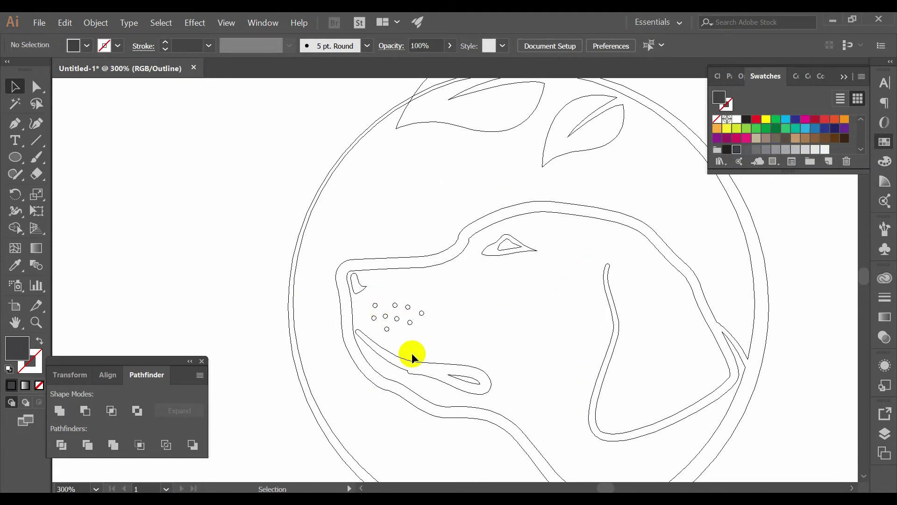
pyautogui.hotkey('ctrl', 'y')
pyautogui.click(414, 363)
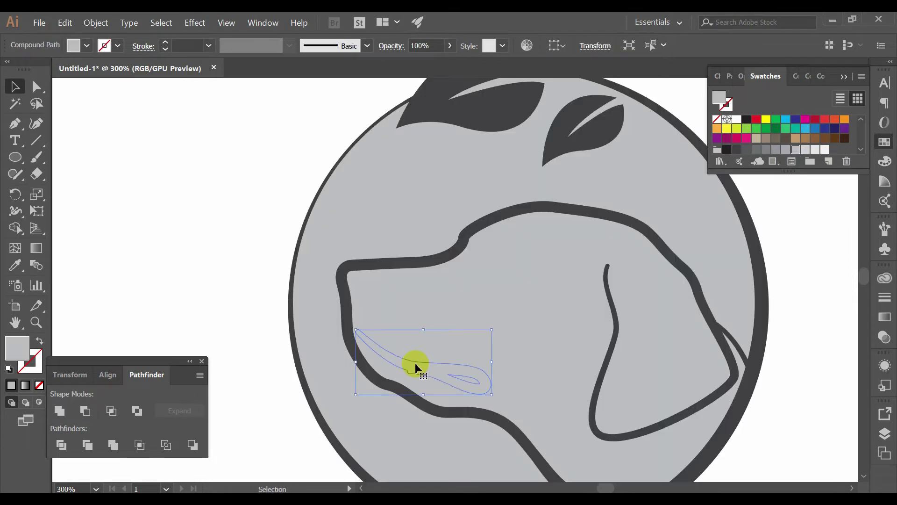
pyautogui.scroll(2, 385, 305)
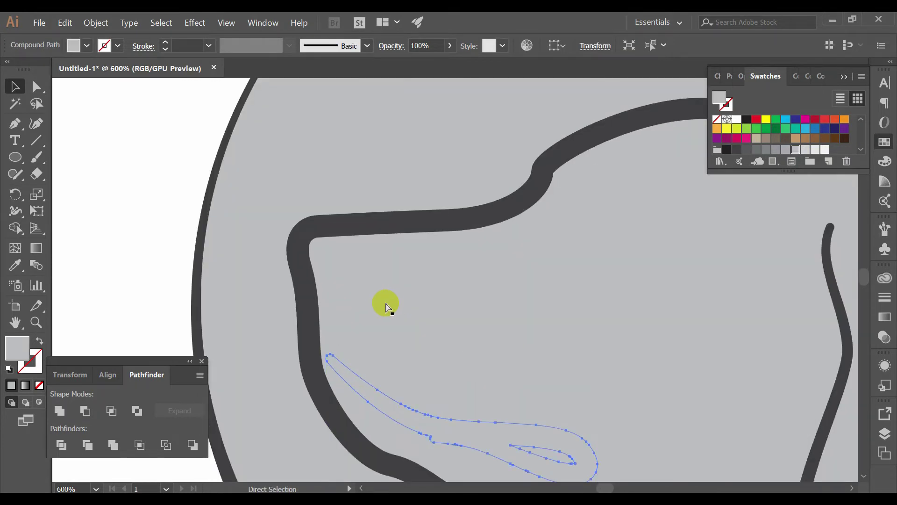
pyautogui.hotkey('ctrl', 'y')
pyautogui.hotkey('ctrl', 'y')
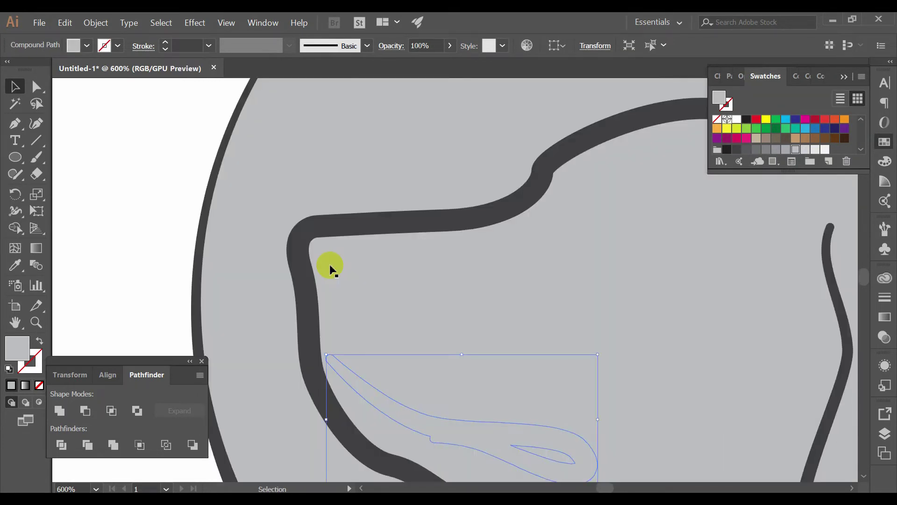
pyautogui.keyDown('shift'); pyautogui.click(330, 265); pyautogui.keyUp('shift')
pyautogui.click(15, 264)
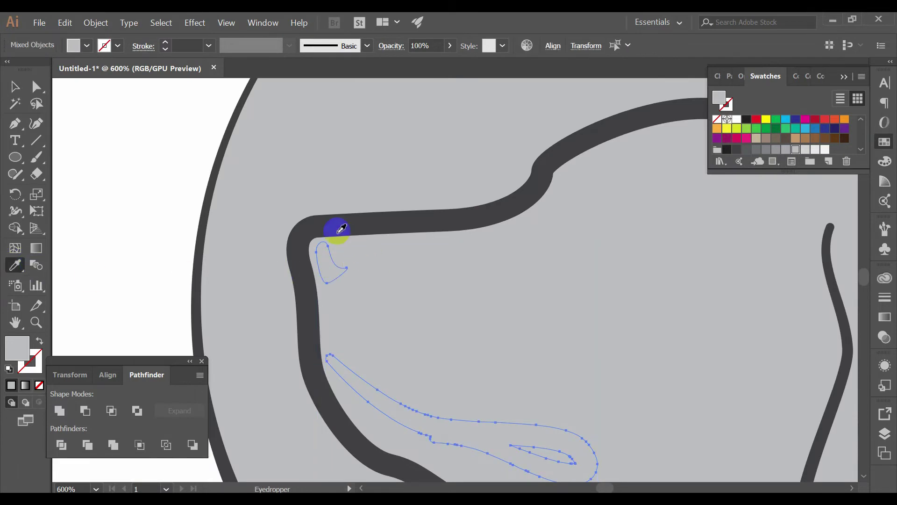
pyautogui.click(341, 230)
pyautogui.click(16, 87)
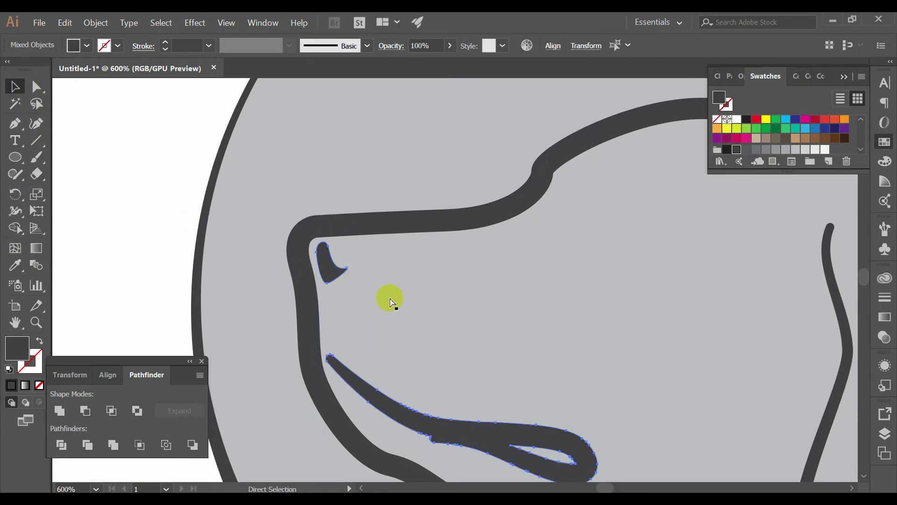
# Fill the dog's face area with a lighter grey swatch than the ring background
pyautogui.click(464, 271)
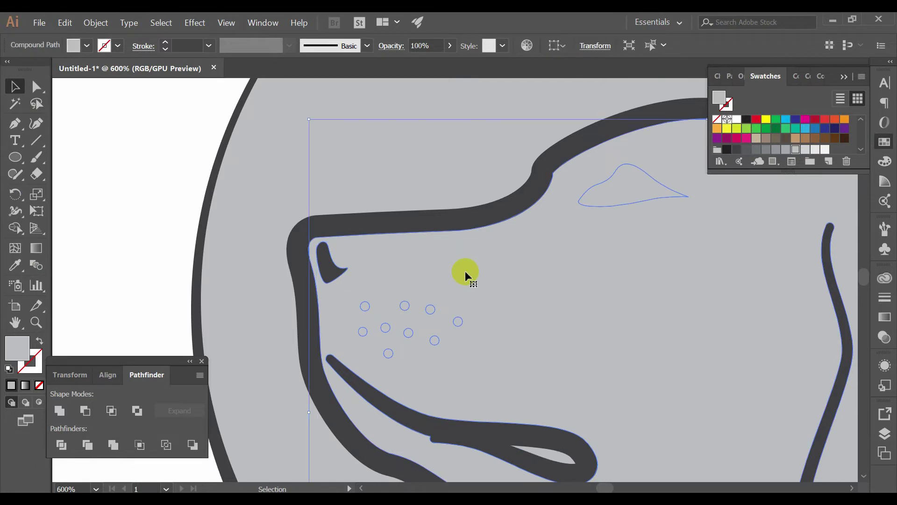
pyautogui.hotkey('ctrl', '-')
pyautogui.hotkey('ctrl', '-')
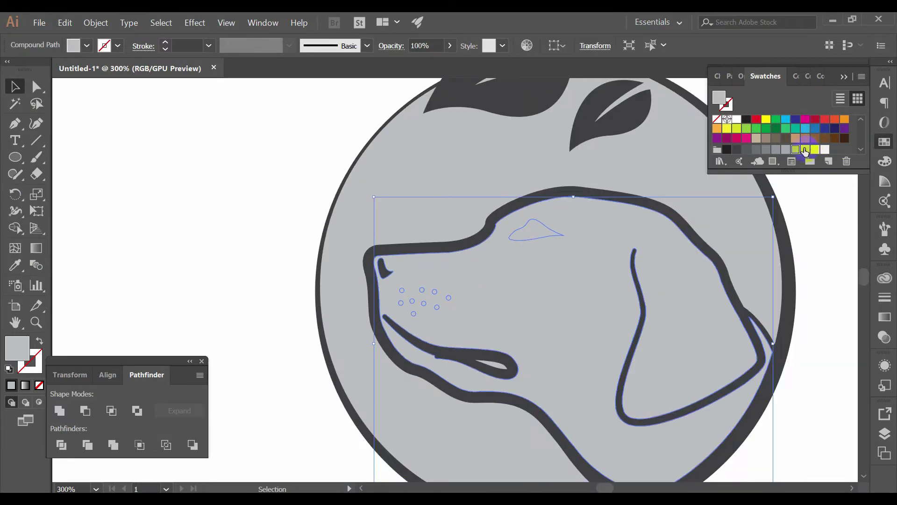
pyautogui.click(805, 150)
pyautogui.click(850, 299)
# Select the eye outline, all nine whisker dots, the nostril and the mouth line, and group them
pyautogui.hotkey('ctrl', '+')
pyautogui.click(537, 227)
pyautogui.hotkey('ctrl', '+')
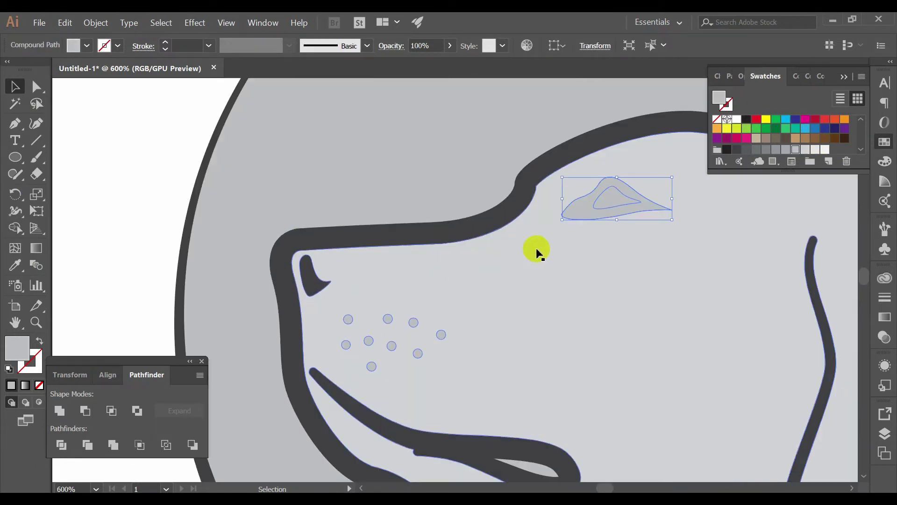
pyautogui.click(484, 150)
pyautogui.click(580, 207)
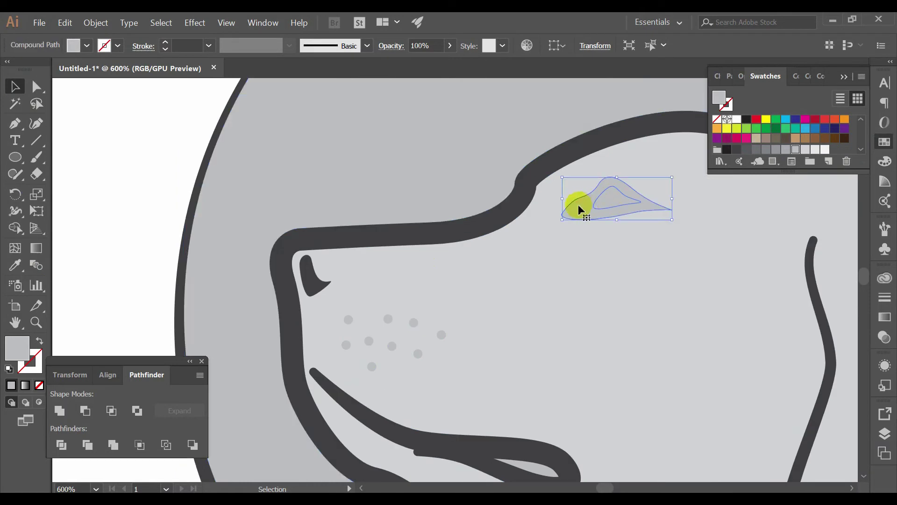
pyautogui.keyDown('shift'); pyautogui.click(397, 320); pyautogui.keyUp('shift')
pyautogui.hotkey('ctrl', '+')
pyautogui.hotkey('ctrl', '+')
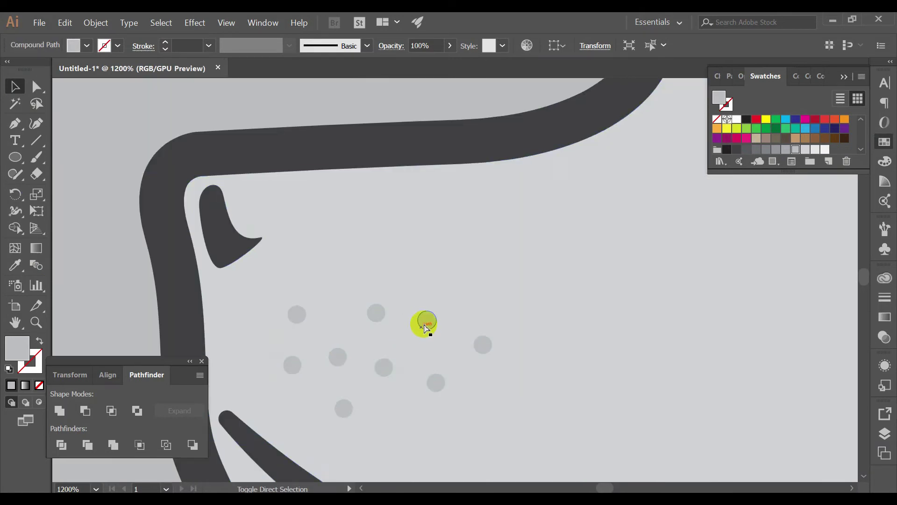
pyautogui.keyDown('ctrl'); pyautogui.click(426, 320); pyautogui.keyUp('ctrl')
pyautogui.keyDown('ctrl'); pyautogui.keyDown('shift'); pyautogui.click(303, 320); pyautogui.keyUp('shift'); pyautogui.keyUp('ctrl')
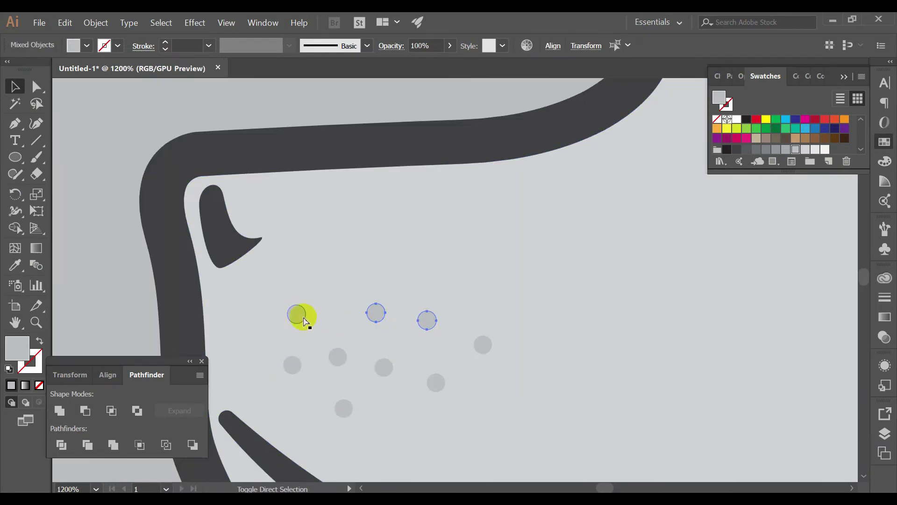
pyautogui.keyDown('ctrl'); pyautogui.keyDown('shift'); pyautogui.click(294, 360); pyautogui.keyUp('shift'); pyautogui.keyUp('ctrl')
pyautogui.keyDown('ctrl'); pyautogui.keyDown('shift'); pyautogui.click(336, 356); pyautogui.keyUp('shift'); pyautogui.keyUp('ctrl')
pyautogui.keyDown('ctrl'); pyautogui.keyDown('shift'); pyautogui.click(342, 407); pyautogui.keyUp('shift'); pyautogui.keyUp('ctrl')
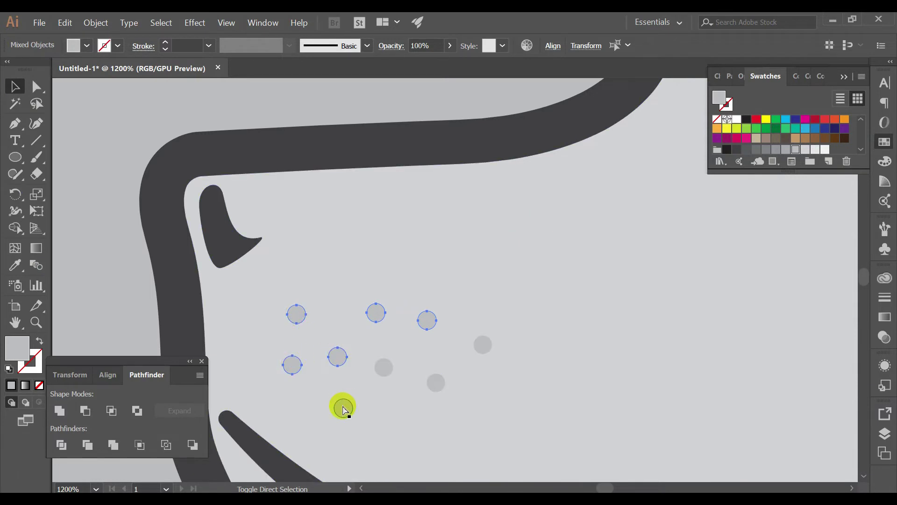
pyautogui.keyDown('ctrl'); pyautogui.keyDown('shift'); pyautogui.click(381, 370); pyautogui.keyUp('shift'); pyautogui.keyUp('ctrl')
pyautogui.keyDown('ctrl'); pyautogui.keyDown('shift'); pyautogui.click(433, 381); pyautogui.keyUp('shift'); pyautogui.keyUp('ctrl')
pyautogui.keyDown('ctrl'); pyautogui.keyDown('shift'); pyautogui.click(487, 346); pyautogui.keyUp('shift'); pyautogui.keyUp('ctrl')
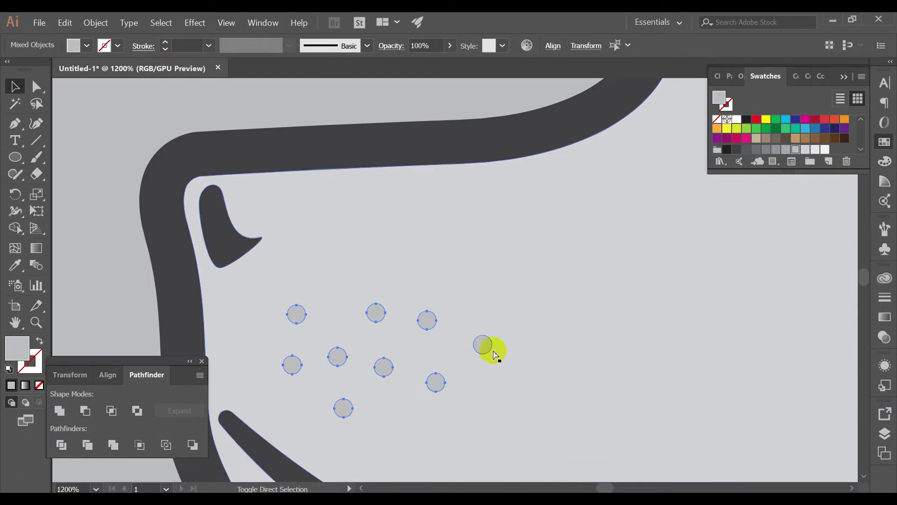
pyautogui.keyDown('ctrl'); pyautogui.keyDown('shift'); pyautogui.click(234, 220); pyautogui.keyUp('shift'); pyautogui.keyUp('ctrl')
pyautogui.keyDown('ctrl'); pyautogui.keyDown('shift'); pyautogui.click(260, 447); pyautogui.keyUp('shift'); pyautogui.keyUp('ctrl')
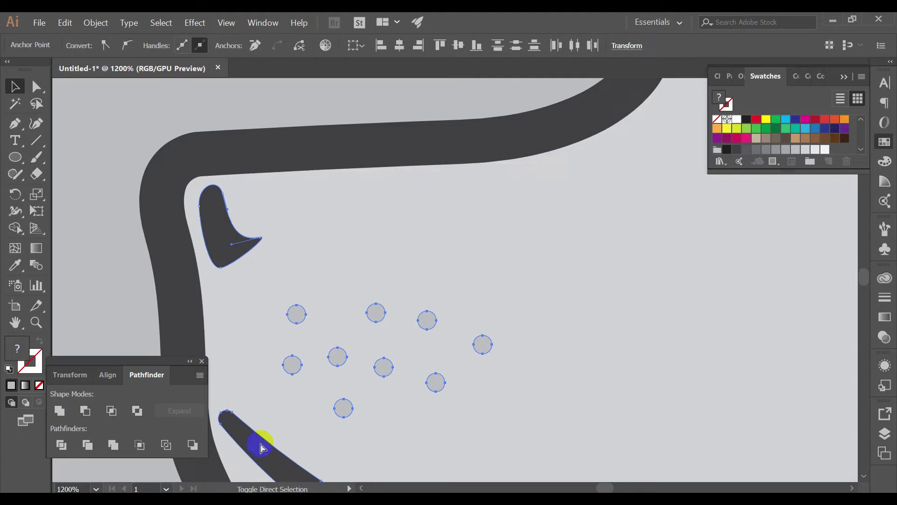
pyautogui.hotkey('ctrl', 'g')
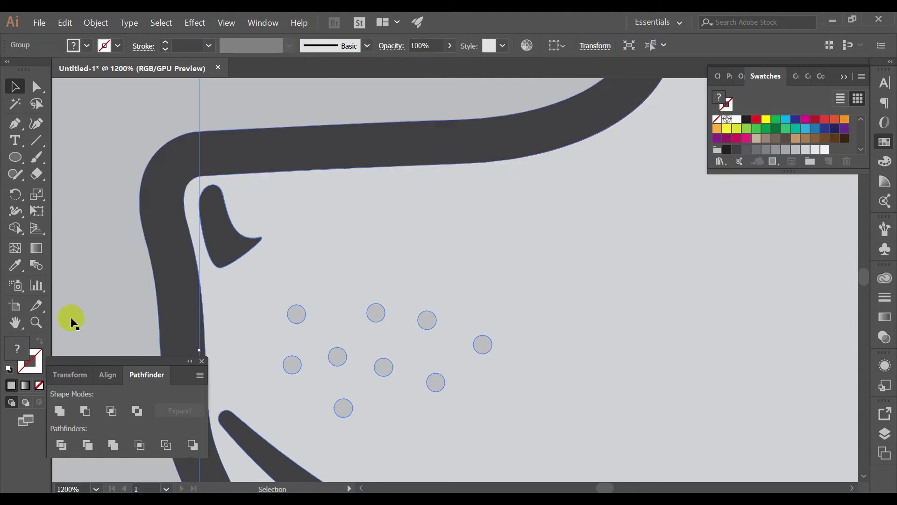
# Recolour the grouped facial details dark grey by sampling the head outline, and deselect them
pyautogui.click(16, 268)
pyautogui.click(175, 263)
pyautogui.click(24, 93)
pyautogui.hotkey('ctrl', '-')
pyautogui.hotkey('ctrl', '-')
pyautogui.hotkey('ctrl', '-')
pyautogui.hotkey('ctrl', '-')
pyautogui.hotkey('ctrl', '-')
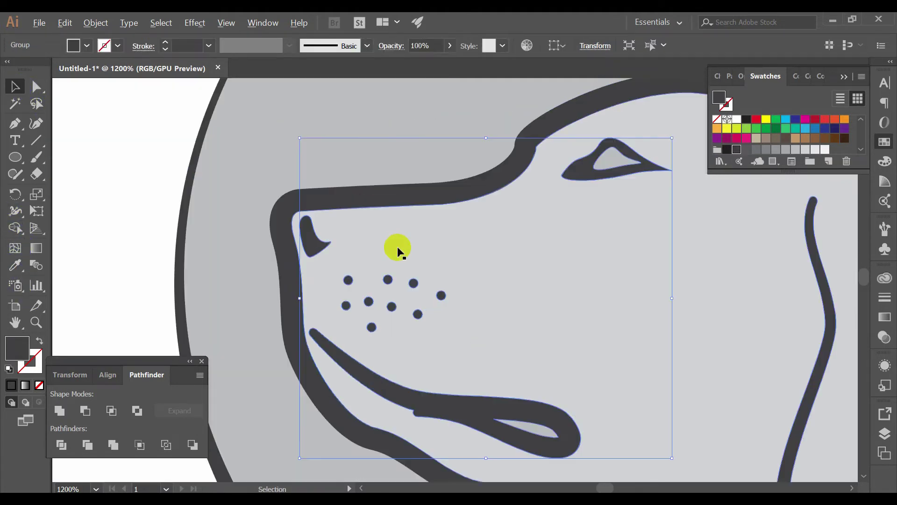
pyautogui.click(699, 355)
# Fill the dog's face area with a tan brown swatch
pyautogui.scroll(-2, 690, 327)
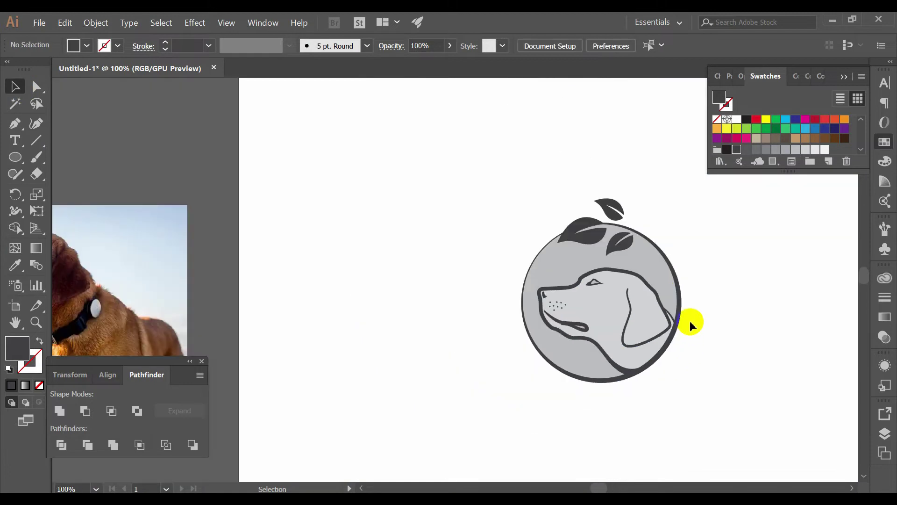
pyautogui.scroll(1, 684, 286)
pyautogui.moveTo(685, 299); pyautogui.dragTo(608, 301)
pyautogui.scroll(1, 560, 287)
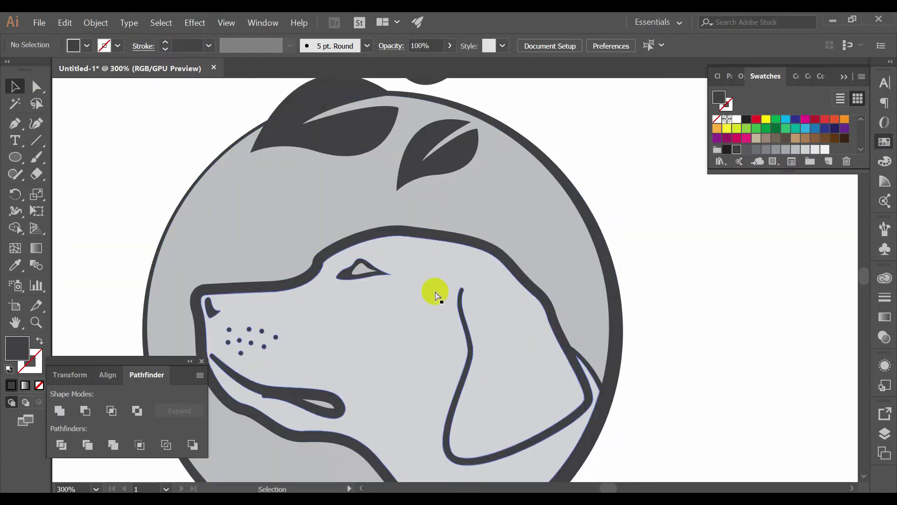
pyautogui.click(432, 293)
pyautogui.click(796, 139)
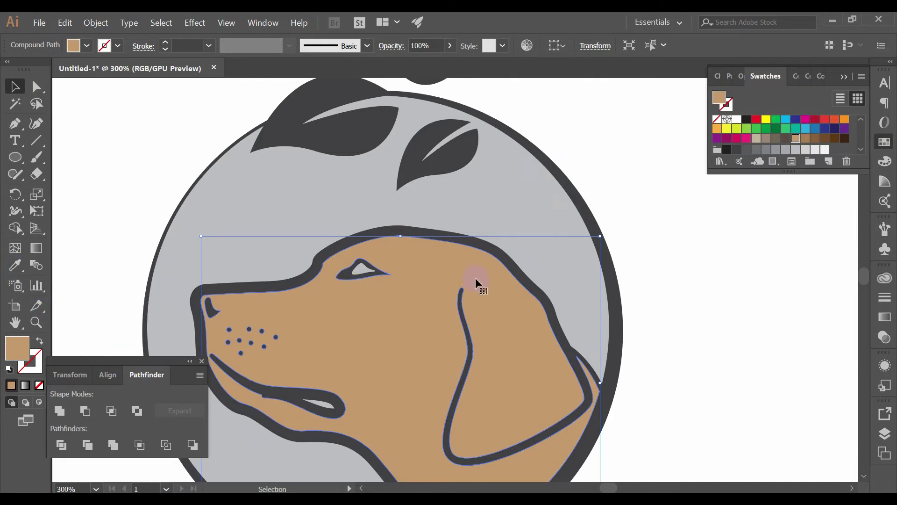
# Recolour the dog's face reddish brown by sampling the cheek fur in the reference photo with the Eyedropper, and deselect it
pyautogui.press('a')
pyautogui.press('v')
pyautogui.scroll(-4, 668, 241)
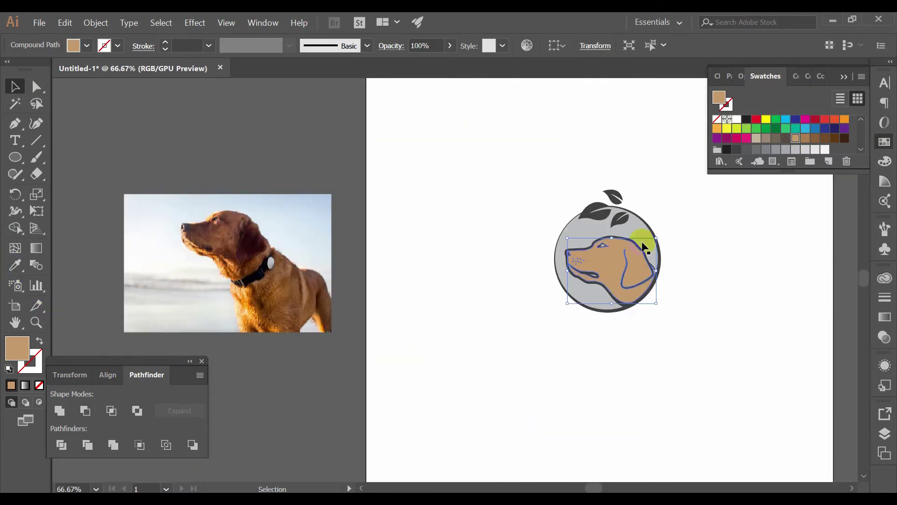
pyautogui.scroll(2, 457, 247)
pyautogui.scroll(-1, 449, 256)
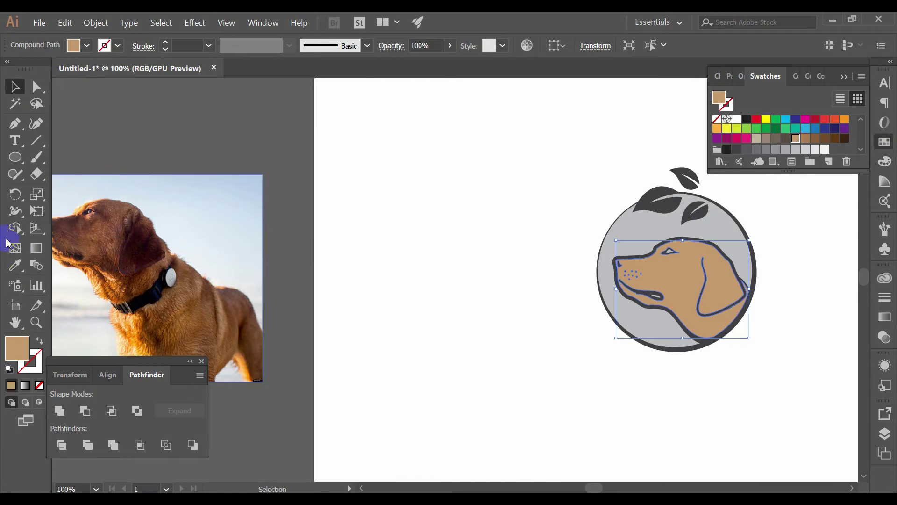
pyautogui.click(15, 267)
pyautogui.scroll(3, 156, 207)
pyautogui.scroll(2, 379, 199)
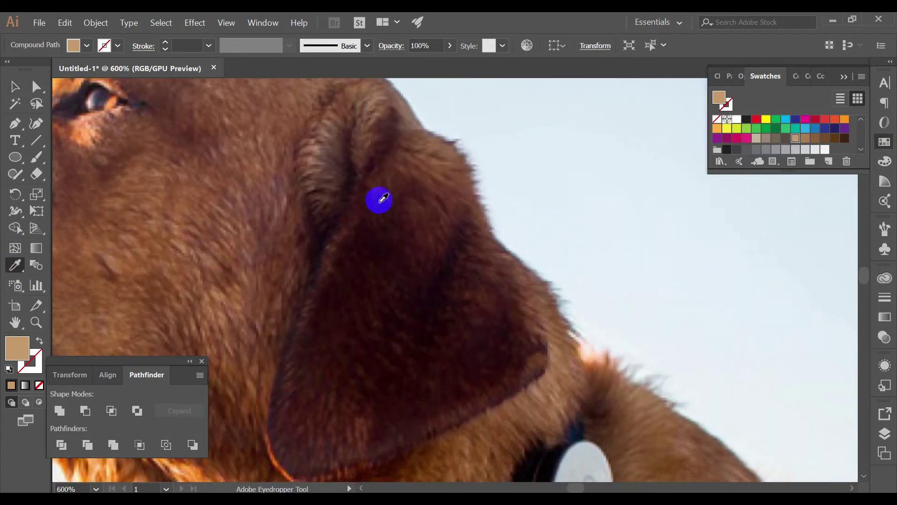
pyautogui.click(291, 201)
pyautogui.click(284, 200)
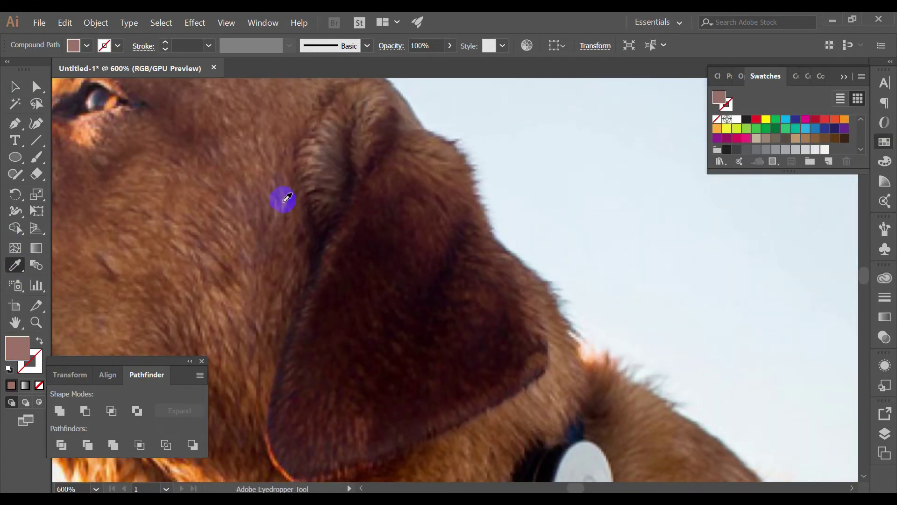
pyautogui.click(216, 257)
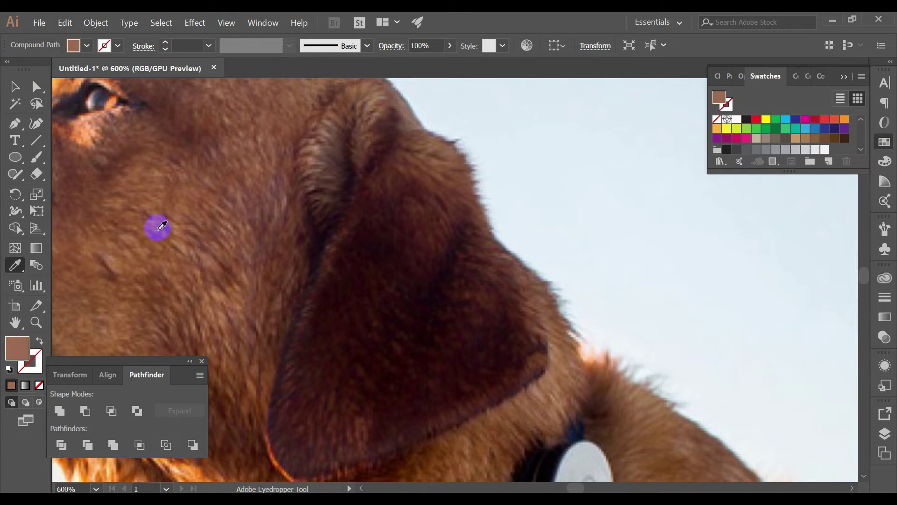
pyautogui.click(14, 91)
pyautogui.scroll(-5, 189, 226)
pyautogui.scroll(-2, 280, 241)
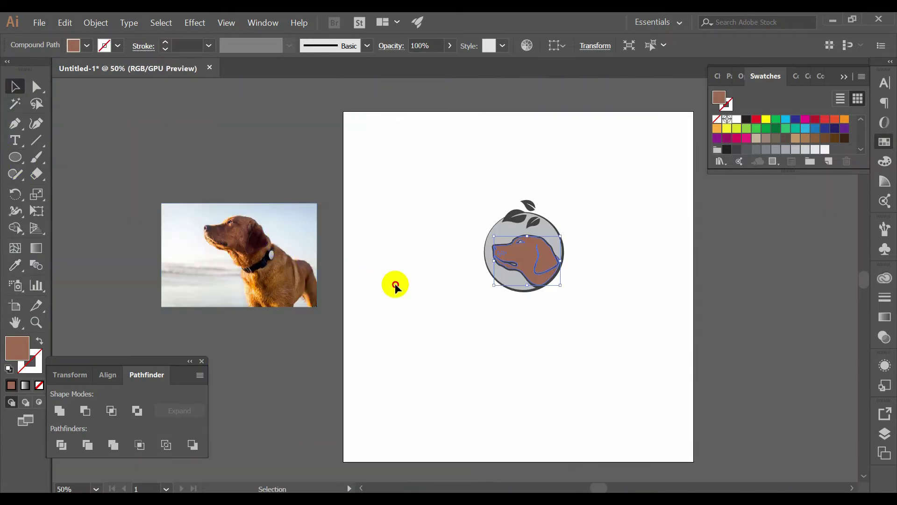
pyautogui.click(394, 284)
# Nudge the brown face fill slightly to the right of the dark linework, leaving thin white highlights beside the outlines
pyautogui.scroll(2, 523, 271)
pyautogui.scroll(2, 523, 270)
pyautogui.click(477, 198)
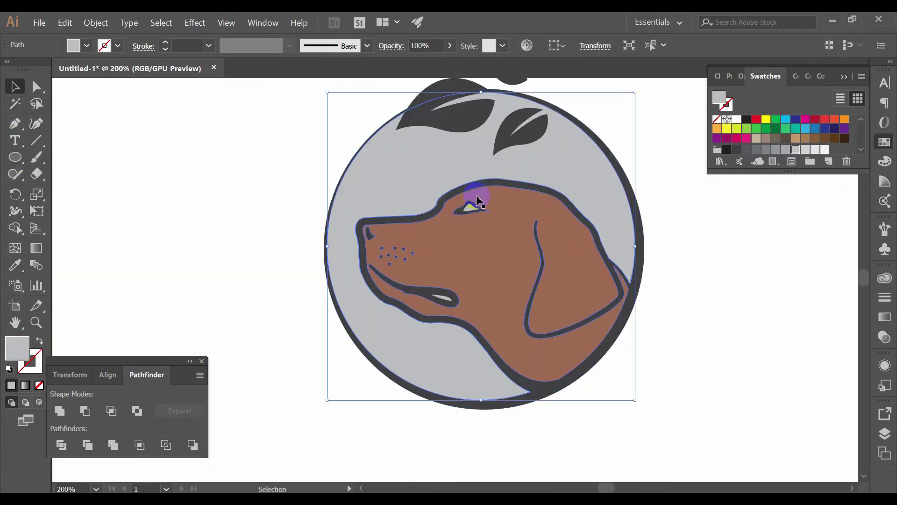
pyautogui.click(489, 246)
pyautogui.scroll(1, 489, 232)
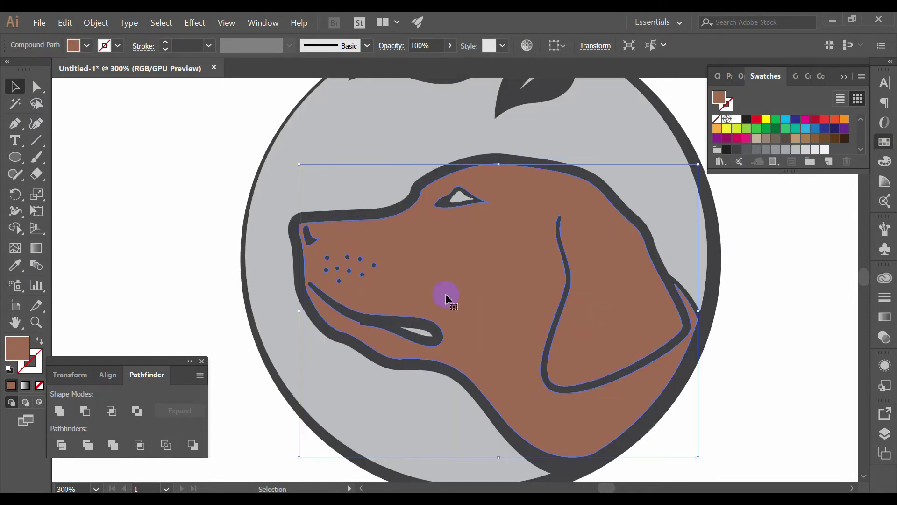
pyautogui.hotkey('shift', 'Right')
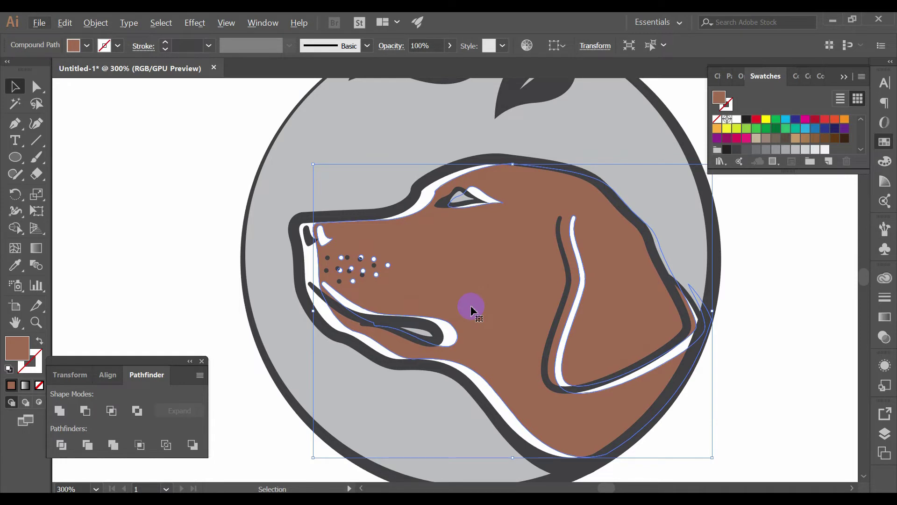
pyautogui.press('Left')
pyautogui.press('Left')
pyautogui.press('Left')
pyautogui.click(473, 285)
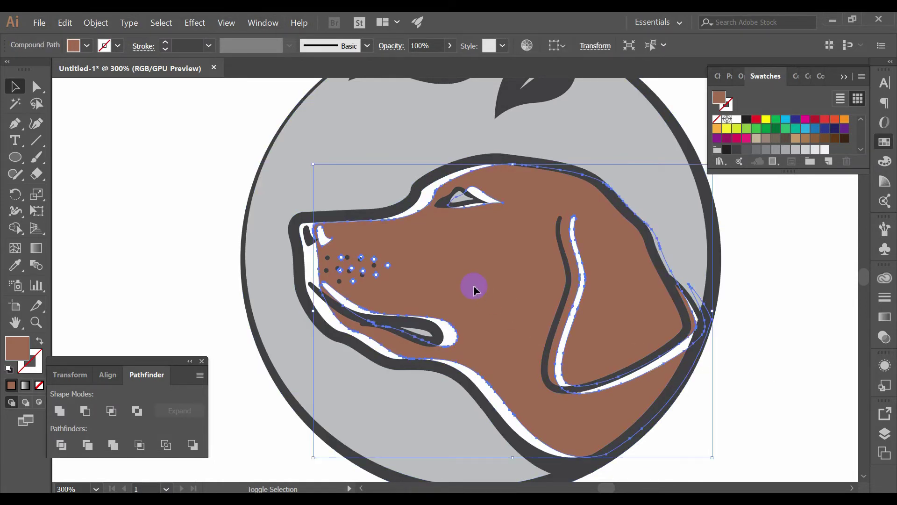
pyautogui.hotkey('shift', 'Left')
pyautogui.press('Right')
pyautogui.press('Right')
pyautogui.press('Right')
pyautogui.press('Right')
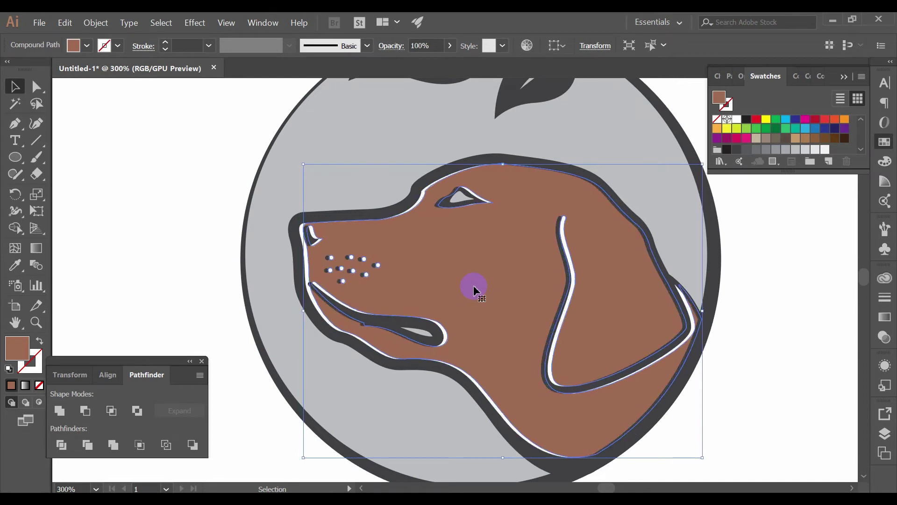
# Try offsetting the brown face fill slightly downward, and move it back up to its previous height
pyautogui.press('Down')
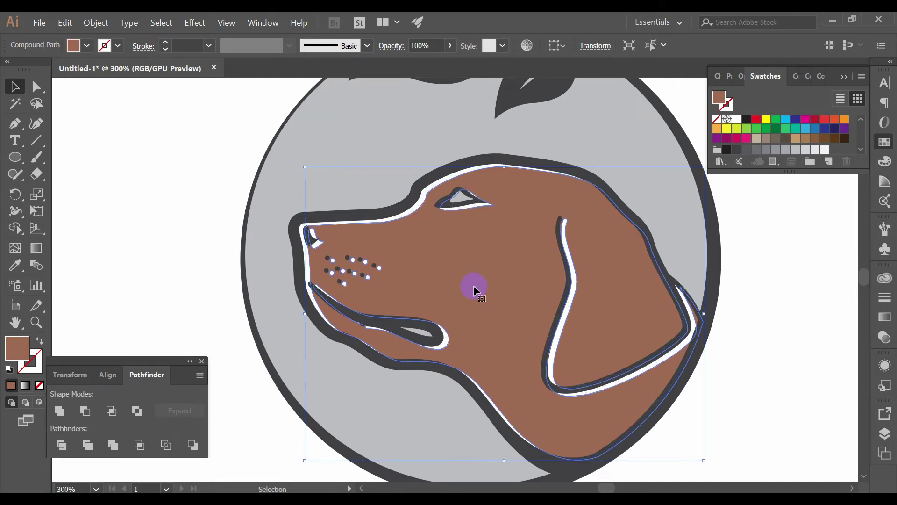
pyautogui.press('Down')
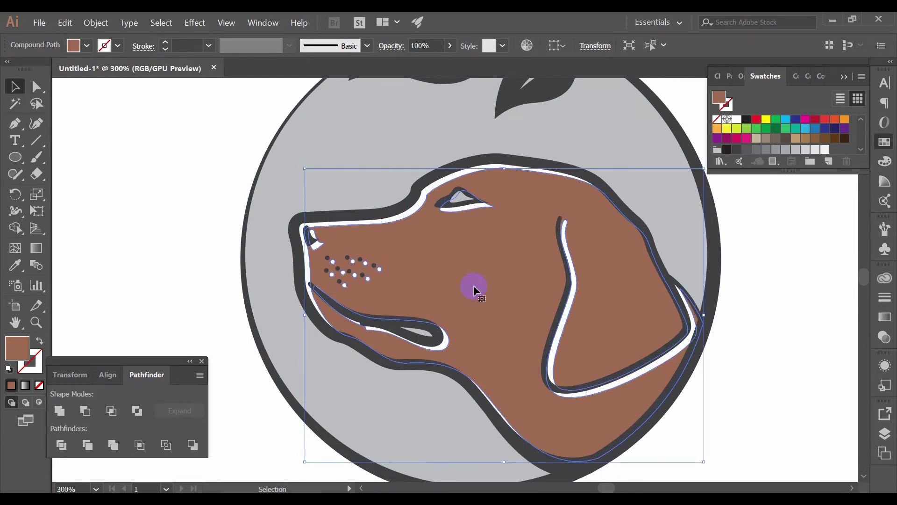
pyautogui.press('Left')
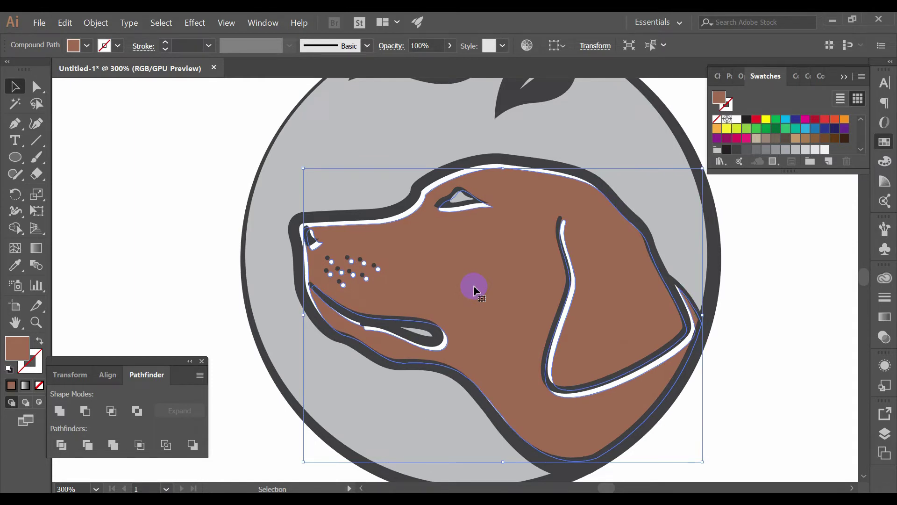
pyautogui.press('Up')
pyautogui.press('Up')
pyautogui.press('Up')
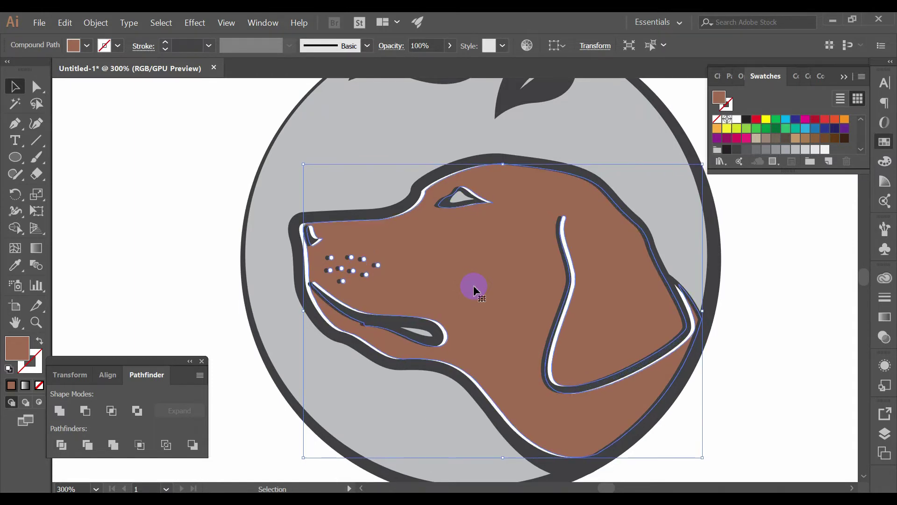
# Nudge the brown face fill slightly downward and a touch left to widen the white highlights along the linework, and deselect it
pyautogui.hotkey('shift', 'Left')
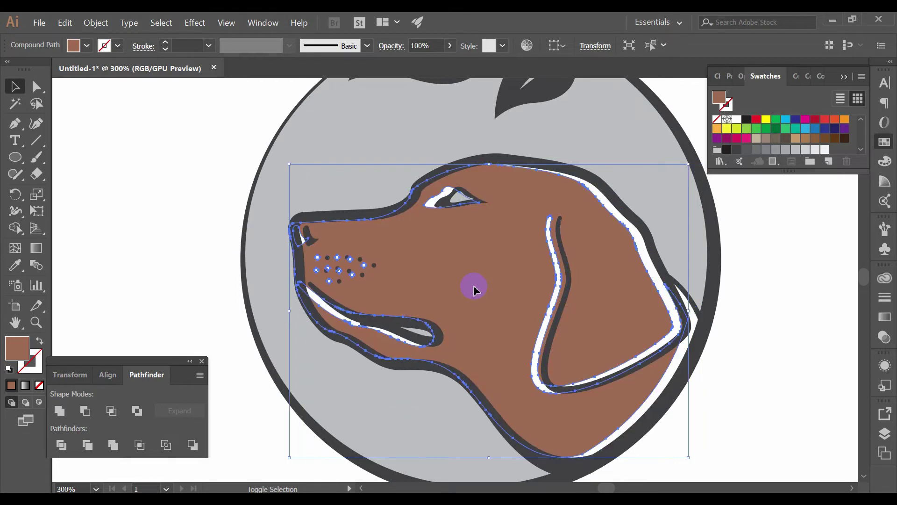
pyautogui.hotkey('shift', 'Right')
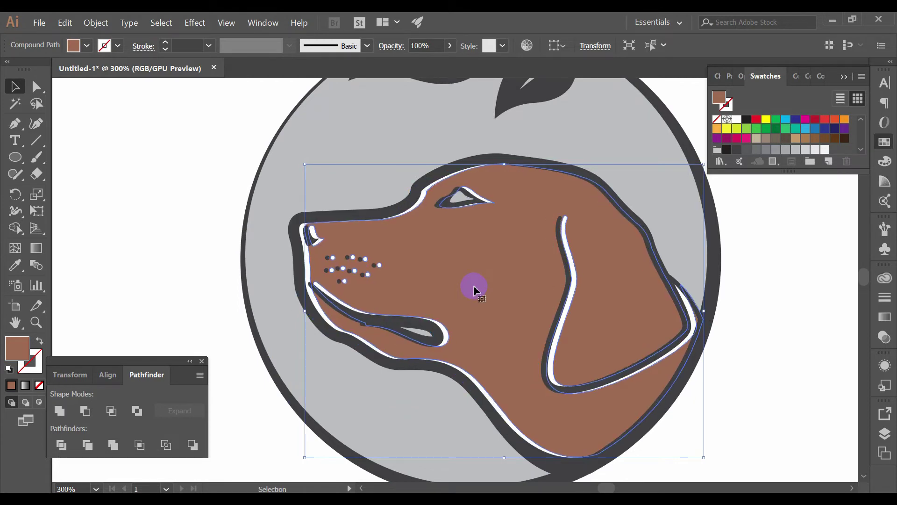
pyautogui.press('Down')
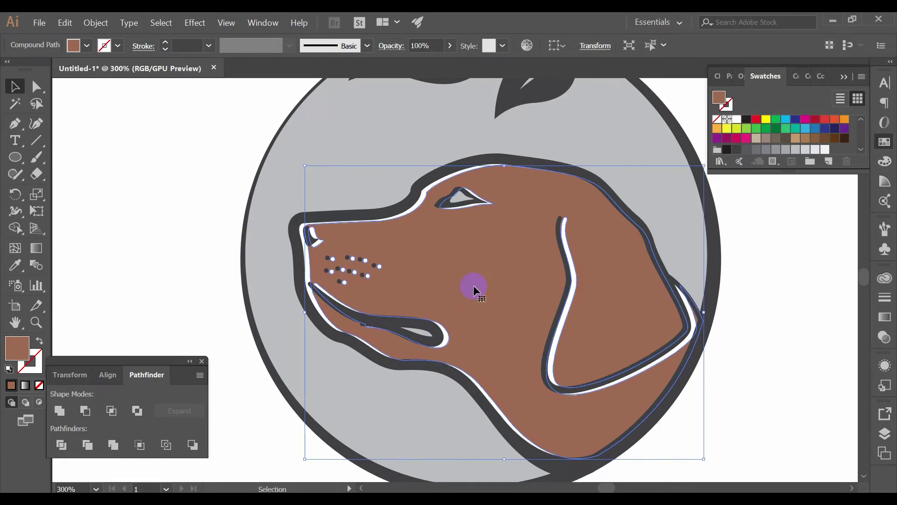
pyautogui.press('Down')
pyautogui.press('Down')
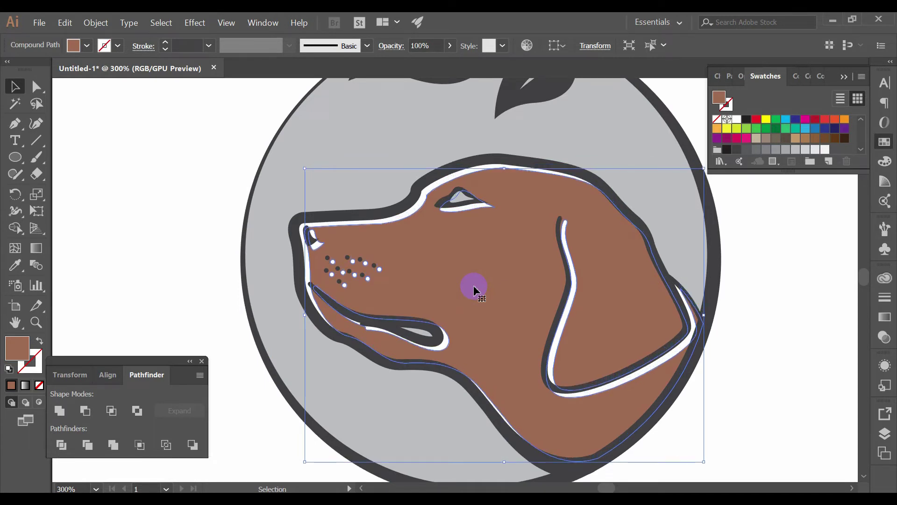
pyautogui.press('Left')
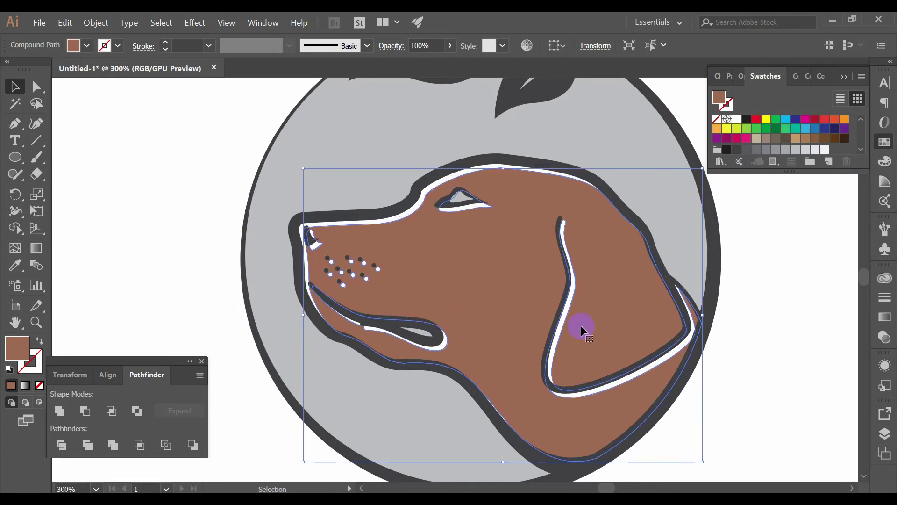
pyautogui.click(769, 347)
# Offset the grey circle background slightly down and to the right, leaving a thin white gap inside the ring
pyautogui.scroll(-3, 771, 343)
pyautogui.moveTo(756, 329); pyautogui.dragTo(640, 350)
pyautogui.scroll(1, 600, 295)
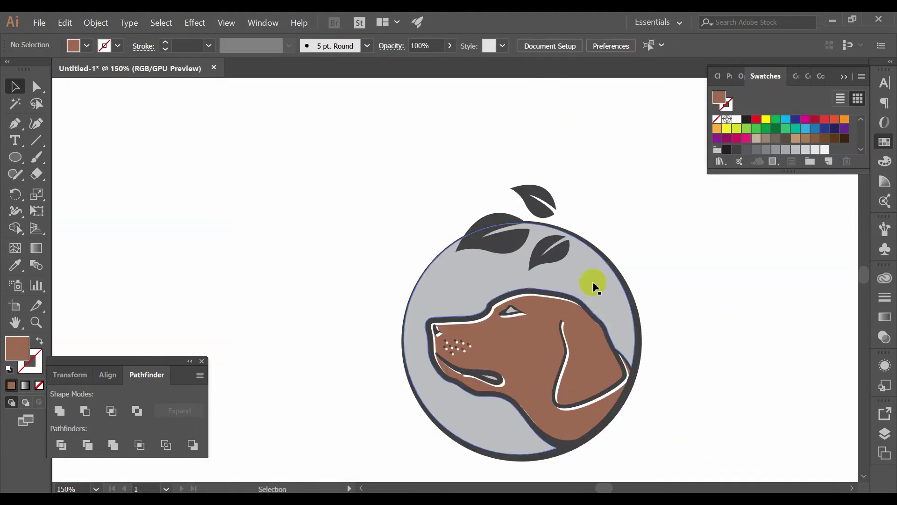
pyautogui.click(593, 285)
pyautogui.press('Down')
pyautogui.press('Down')
pyautogui.press('Down')
pyautogui.press('Down')
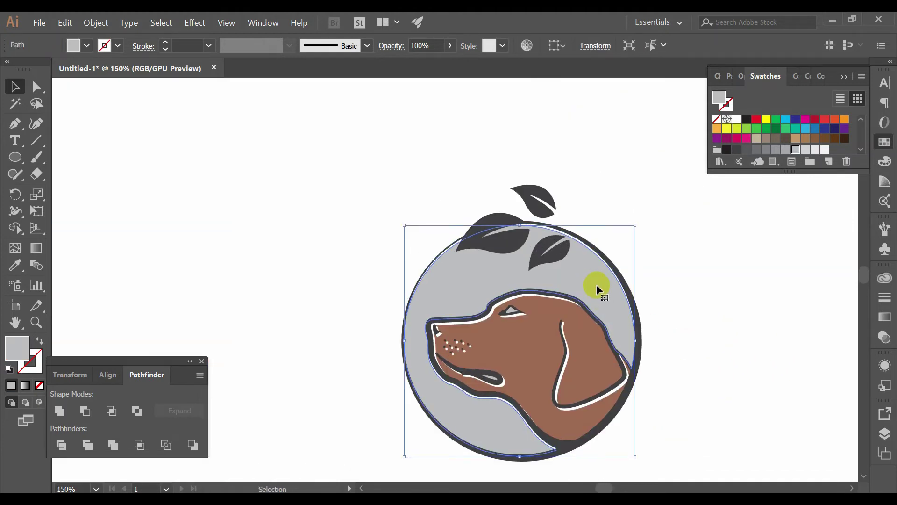
pyautogui.press('Right')
pyautogui.press('Right')
pyautogui.press('Right')
pyautogui.press('Down')
pyautogui.press('Down')
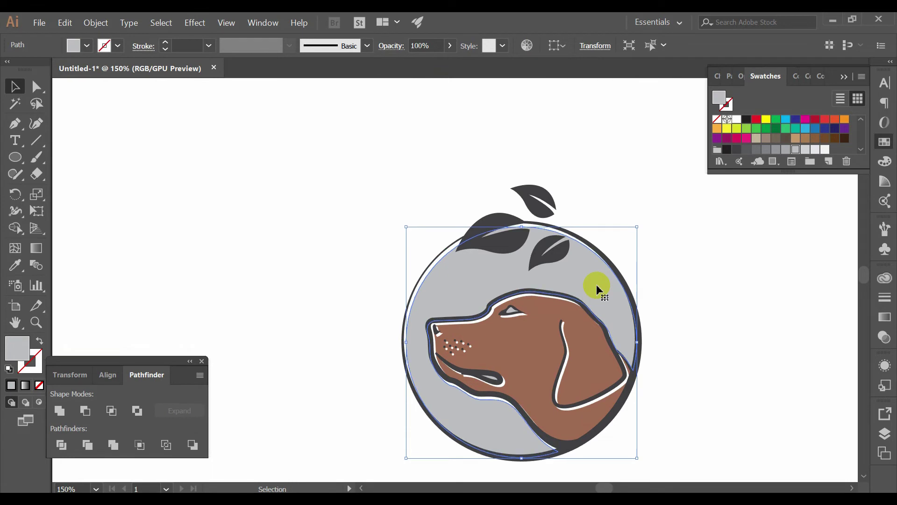
pyautogui.press('Right')
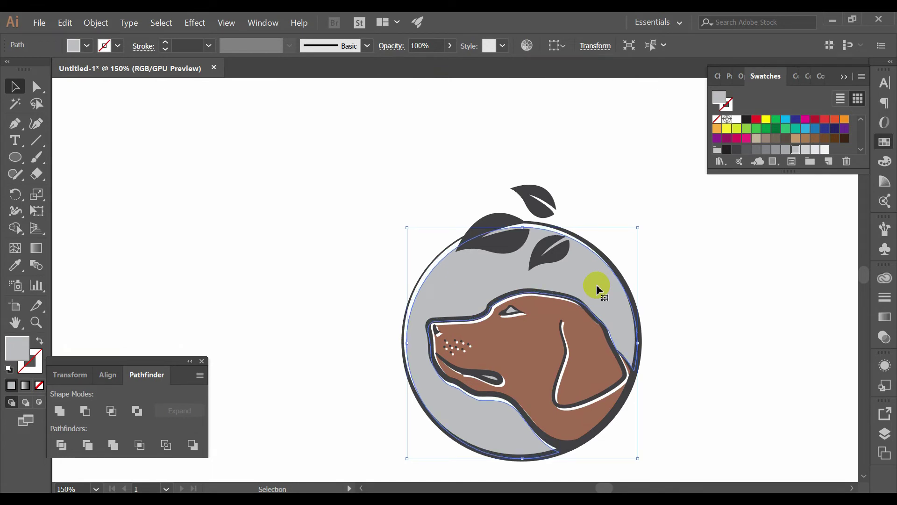
# Fill the circle background with a light green swatch, lighten it to a pale lime in the Color Picker, and deselect it
pyautogui.click(746, 129)
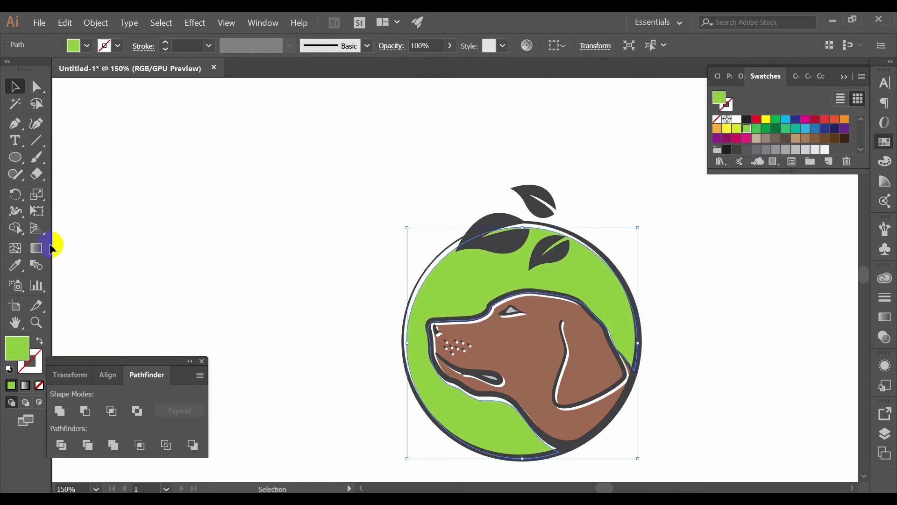
pyautogui.doubleClick(15, 351)
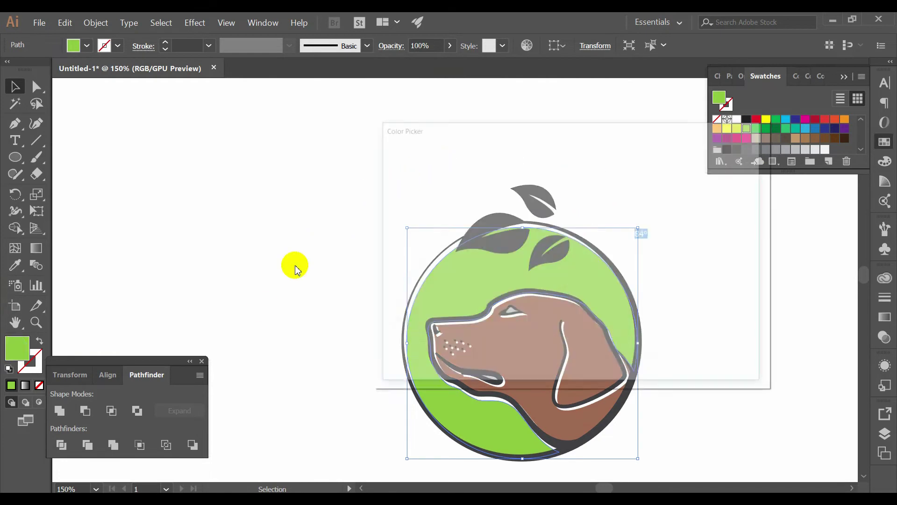
pyautogui.click(514, 178)
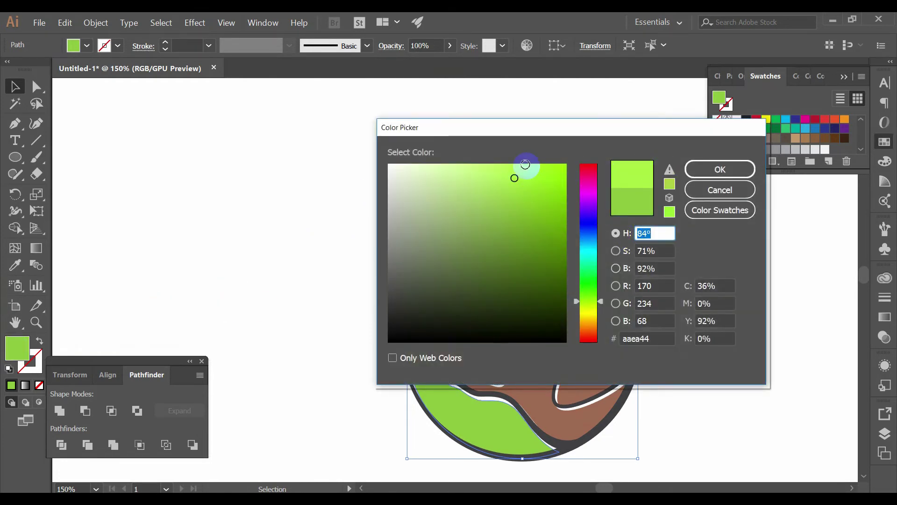
pyautogui.moveTo(526, 165); pyautogui.dragTo(493, 169)
pyautogui.click(697, 170)
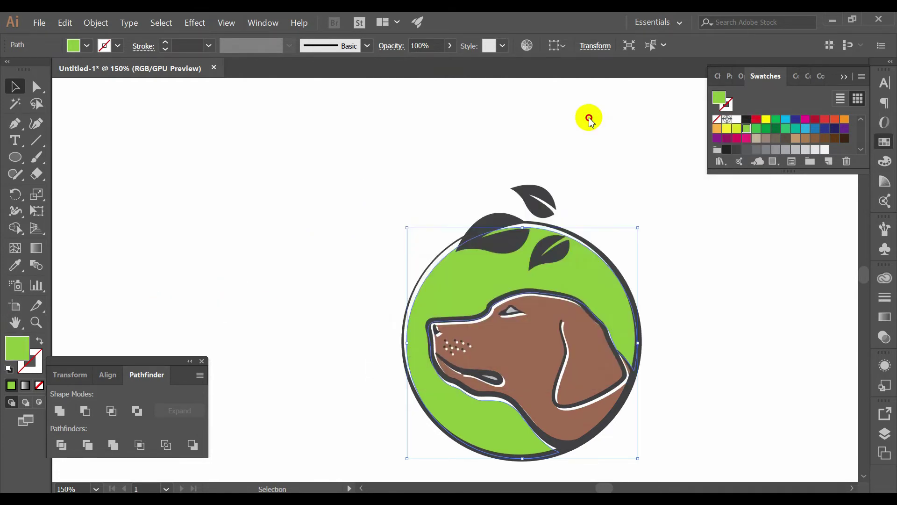
pyautogui.click(587, 118)
# Fill all three leaves with the dark green swatch and deselect them
pyautogui.scroll(2, 568, 212)
pyautogui.click(549, 296)
pyautogui.keyDown('shift'); pyautogui.click(457, 266); pyautogui.keyUp('shift')
pyautogui.keyDown('shift'); pyautogui.click(521, 186); pyautogui.keyUp('shift')
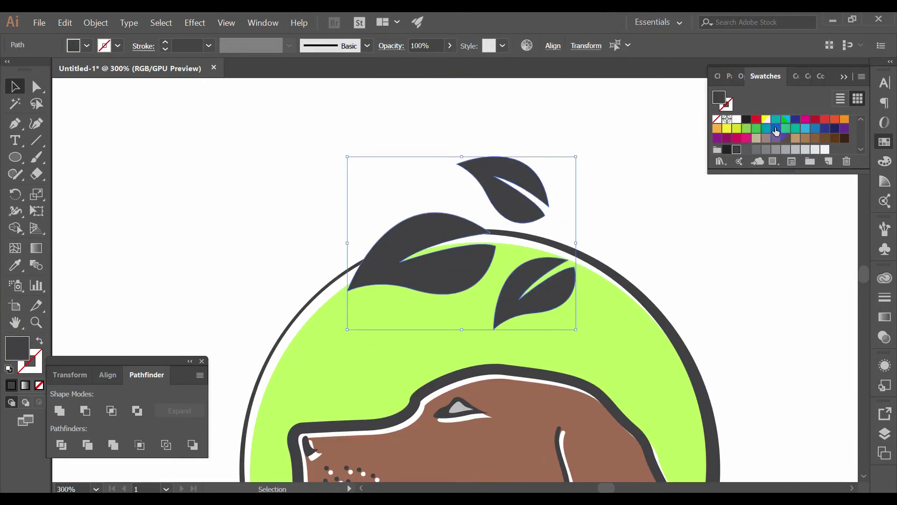
pyautogui.click(756, 162)
pyautogui.click(767, 129)
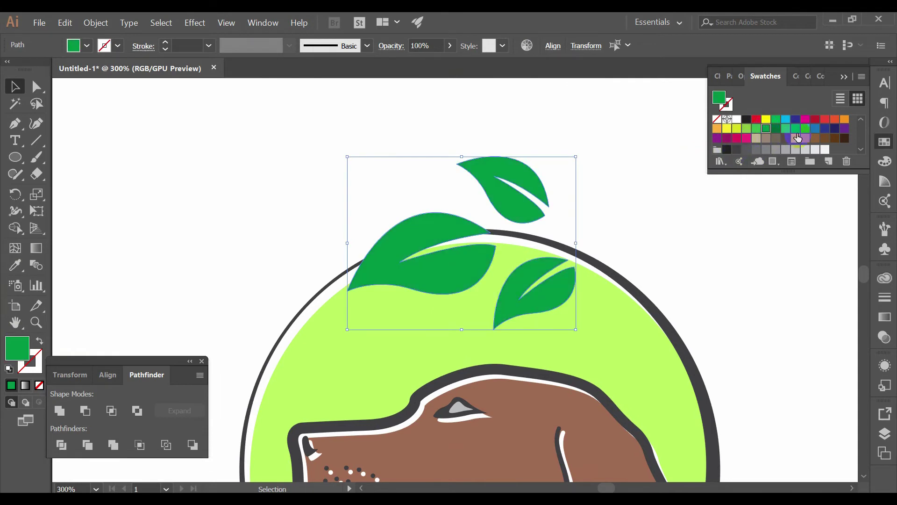
pyautogui.click(778, 129)
pyautogui.hotkey('ctrl', '-')
pyautogui.click(609, 165)
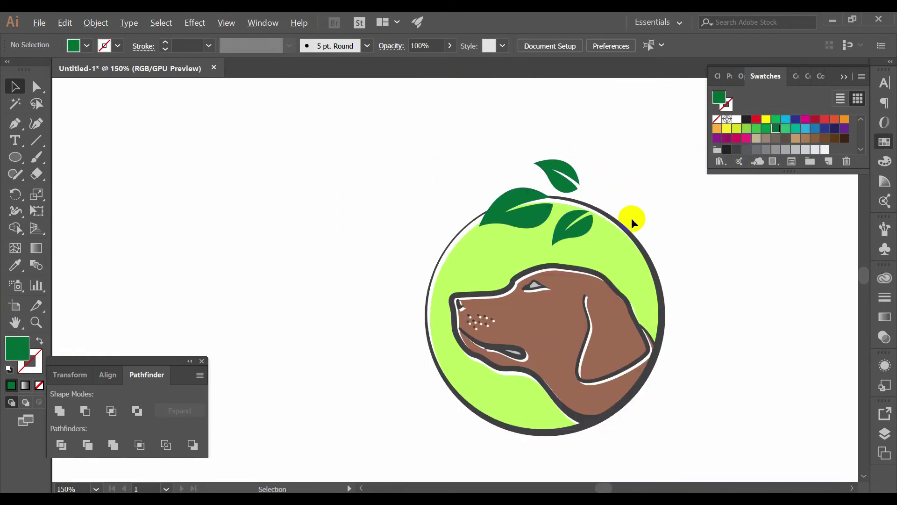
# Draw a closed four-sided shape with the Pen tool across the thin ring where it meets the large leaf
pyautogui.click(632, 243)
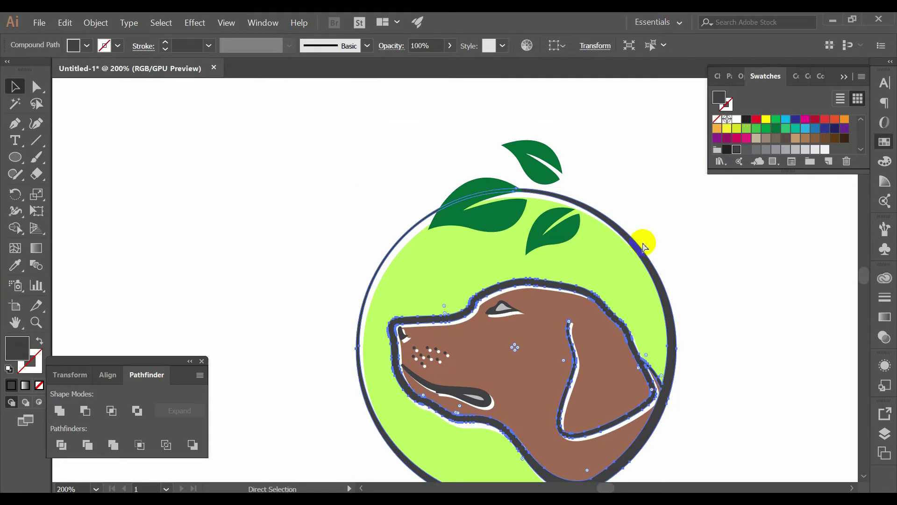
pyautogui.click(214, 216)
pyautogui.scroll(3, 426, 198)
pyautogui.click(45, 143)
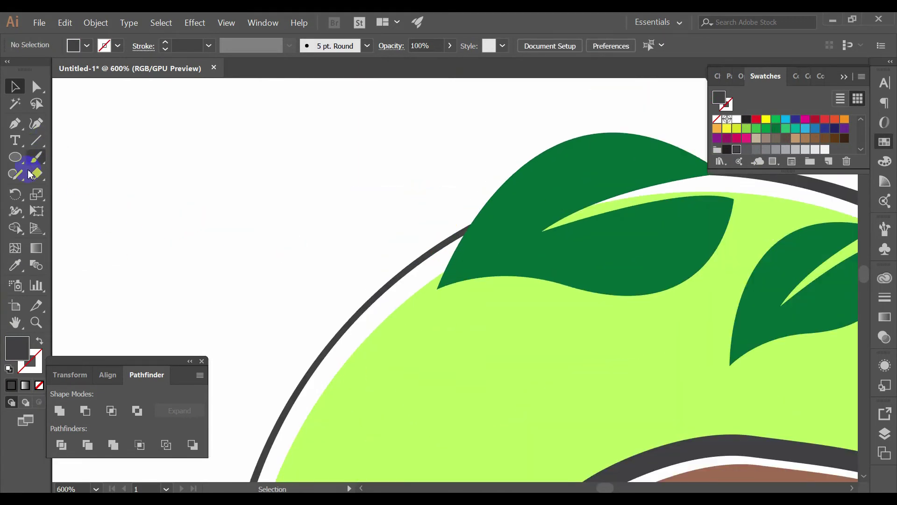
pyautogui.click(15, 123)
pyautogui.scroll(1, 426, 250)
pyautogui.moveTo(426, 250); pyautogui.dragTo(444, 224)
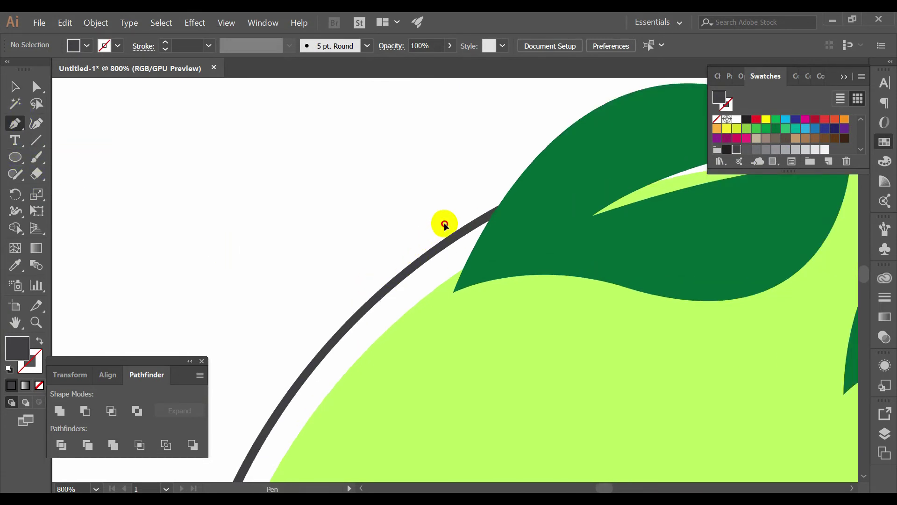
pyautogui.click(427, 275)
pyautogui.click(424, 303)
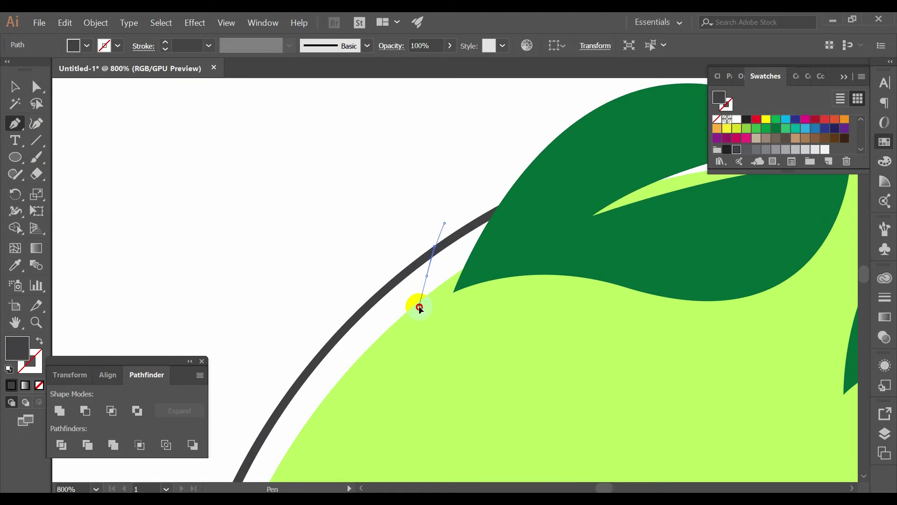
pyautogui.hotkey('ctrl', 'z')
pyautogui.click(568, 199)
pyautogui.click(592, 142)
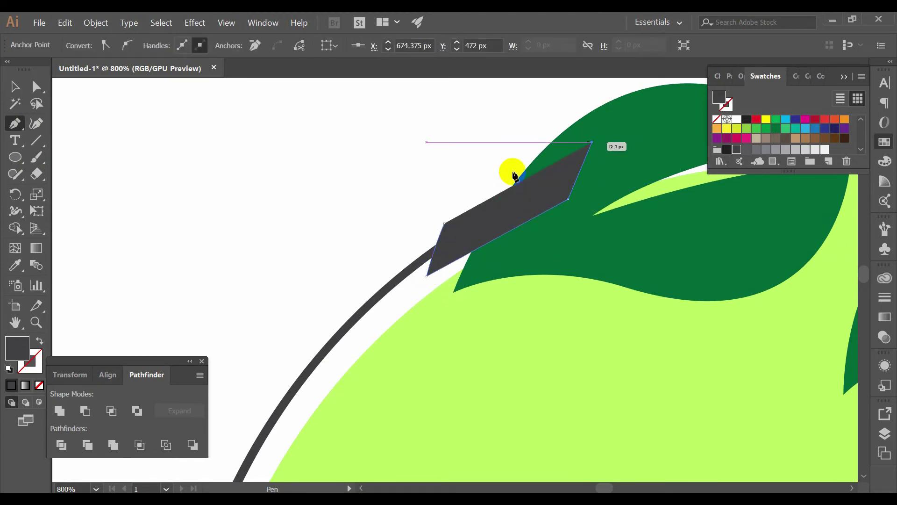
pyautogui.click(445, 224)
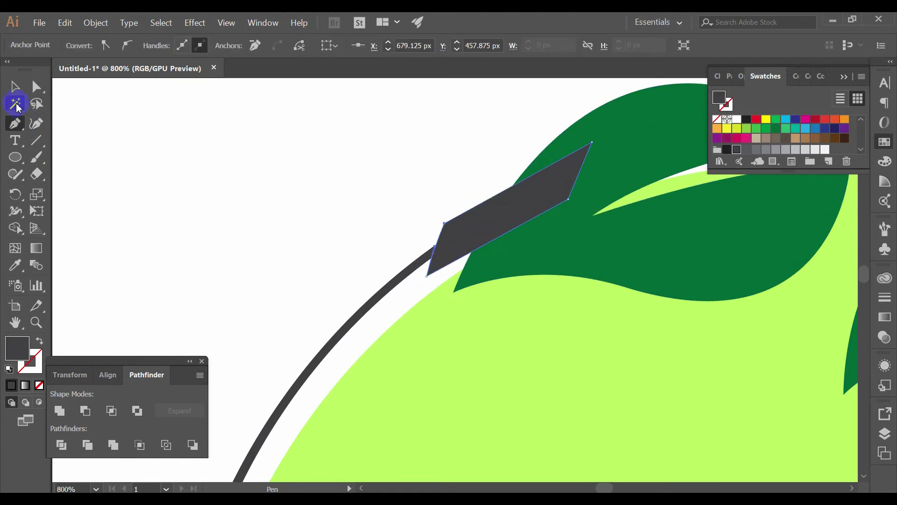
# Cut a gap in the ring beside the large leaf by dividing the linework with the four-sided shape, ungrouping, and deleting the overlapping pieces
pyautogui.press('v')
pyautogui.keyDown('shift'); pyautogui.click(340, 337); pyautogui.keyUp('shift')
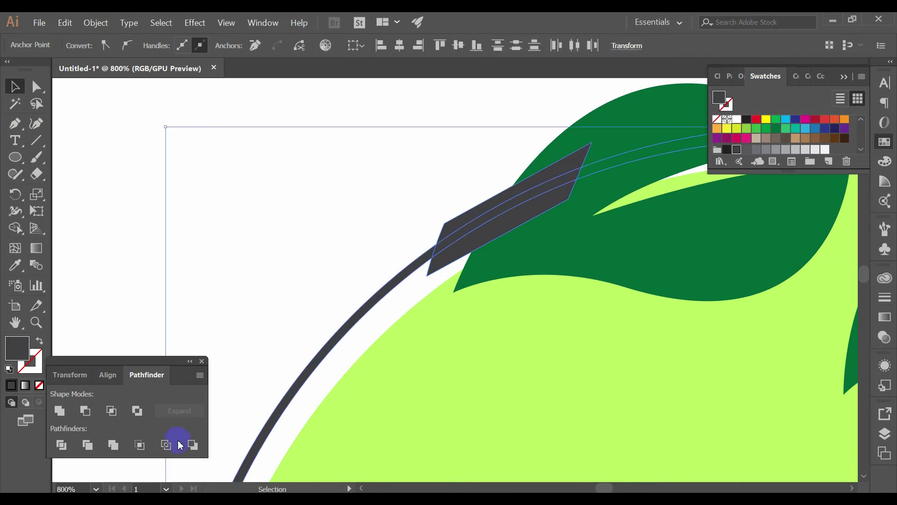
pyautogui.click(61, 444)
pyautogui.rightClick(428, 227)
pyautogui.click(457, 301)
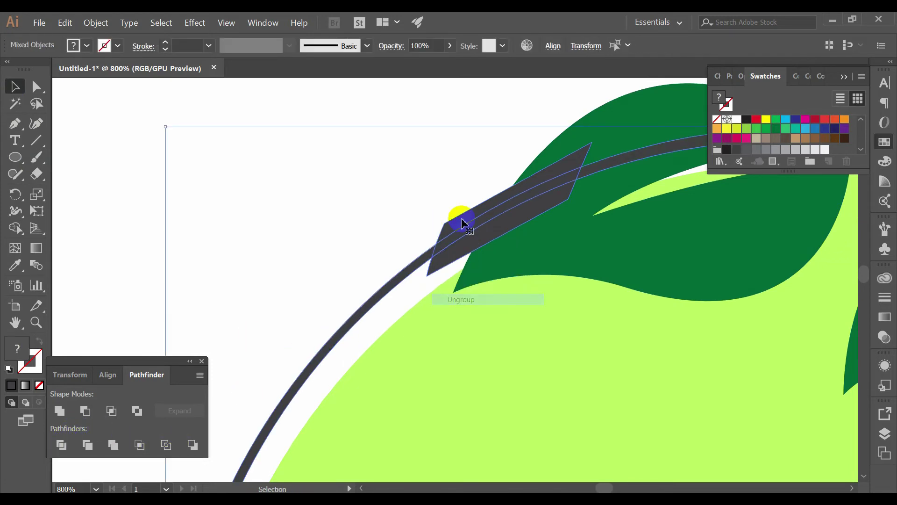
pyautogui.click(460, 265)
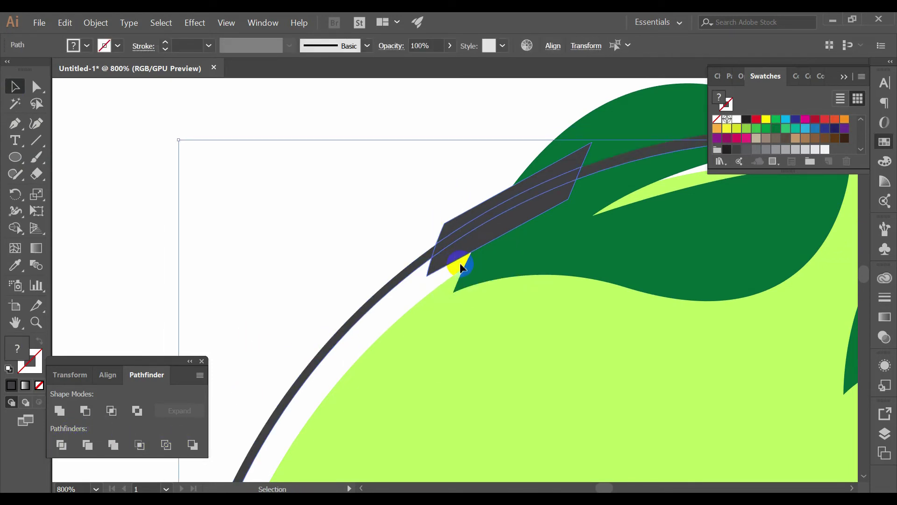
pyautogui.hotkey('ctrl', '1')
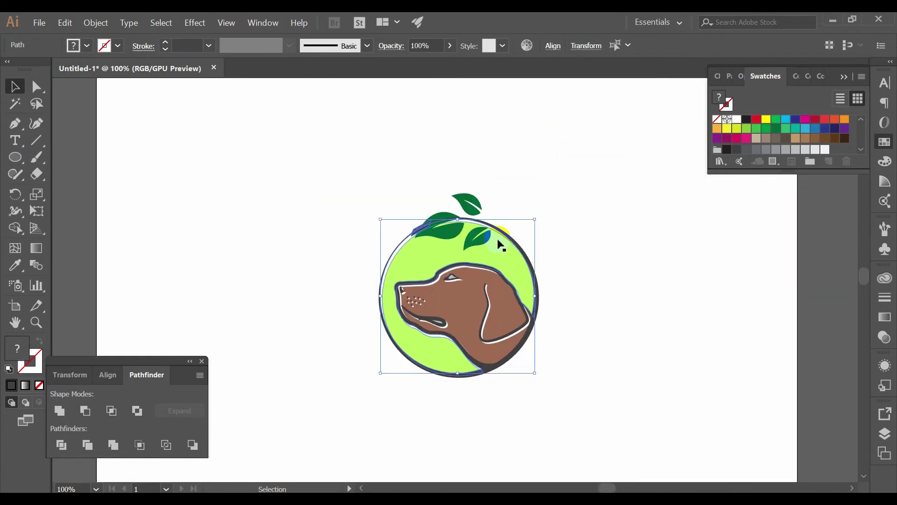
pyautogui.click(631, 249)
pyautogui.scroll(2, 441, 205)
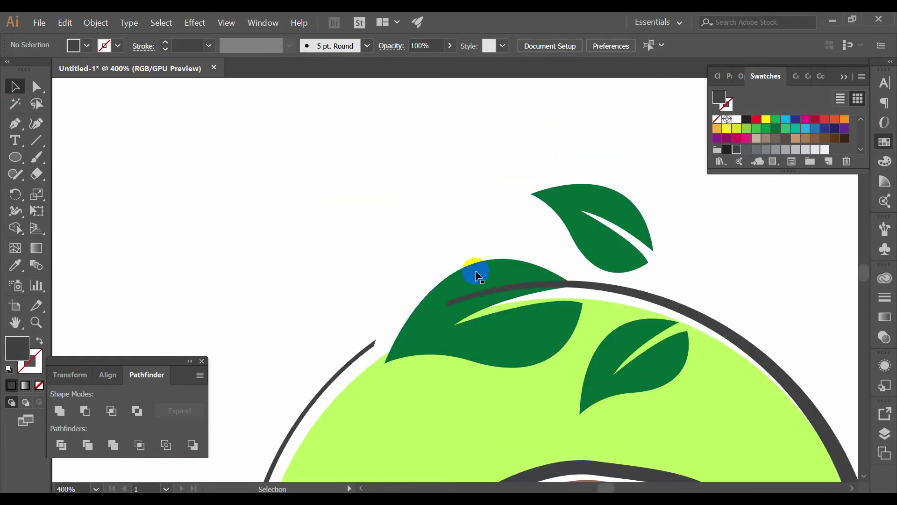
# Bring the large leaf in front of the dark ring and deselect it
pyautogui.click(482, 281)
pyautogui.rightClick(540, 262)
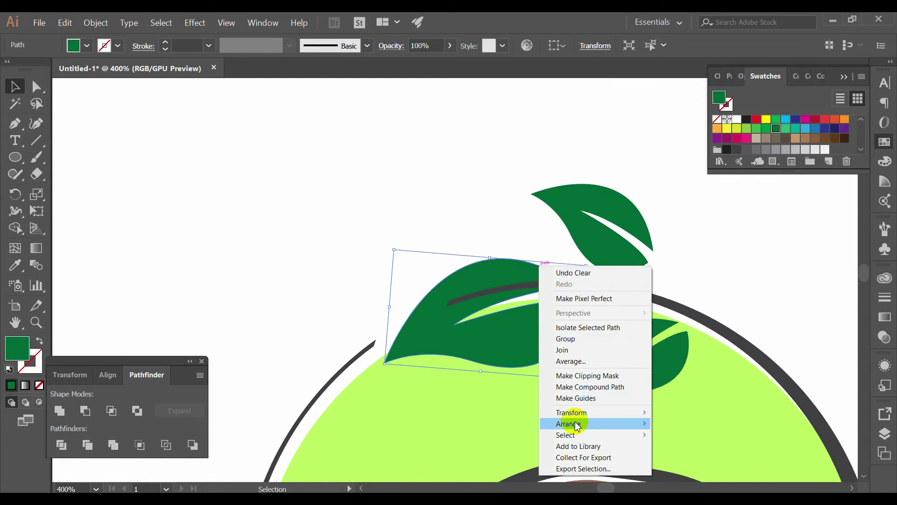
pyautogui.moveTo(569, 424)
pyautogui.click(690, 423)
pyautogui.click(679, 237)
# Recolour the ring and dog outline dark green by sampling the large leaf with the Eyedropper, and deselect them
pyautogui.scroll(-1, 680, 237)
pyautogui.scroll(-1, 680, 237)
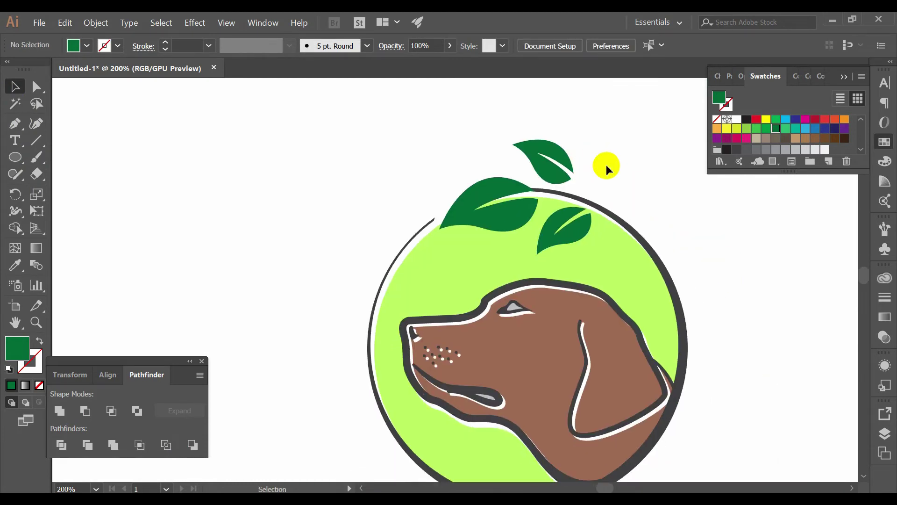
pyautogui.click(641, 233)
pyautogui.click(13, 264)
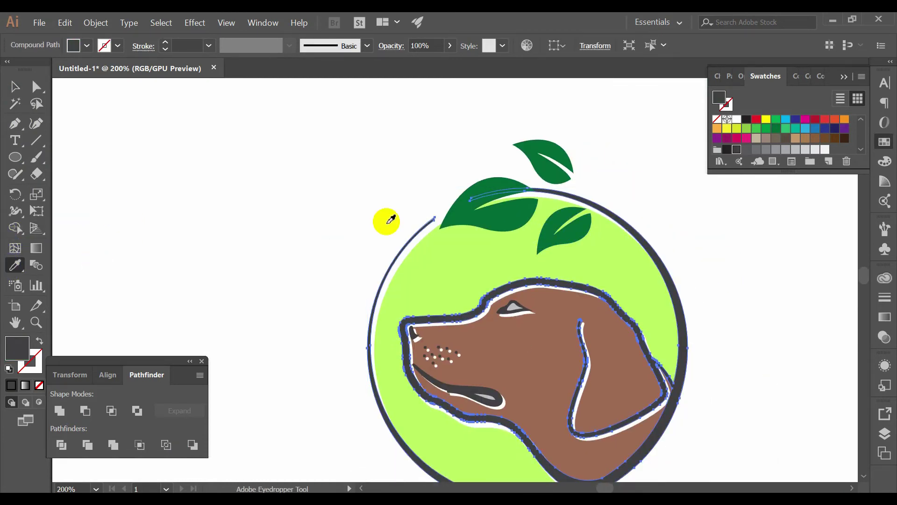
pyautogui.click(453, 208)
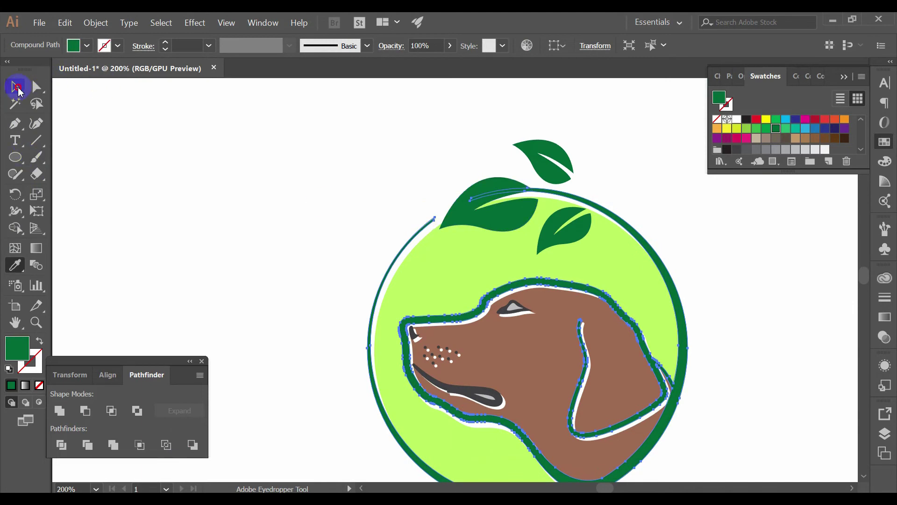
pyautogui.click(18, 89)
pyautogui.hotkey('ctrl', 'shift', 'a')
# Recolour the grouped nostril, whisker dots, eye and mouth linework by sampling the ring's dark green with the Eyedropper, and deselect it
pyautogui.scroll(4, 421, 344)
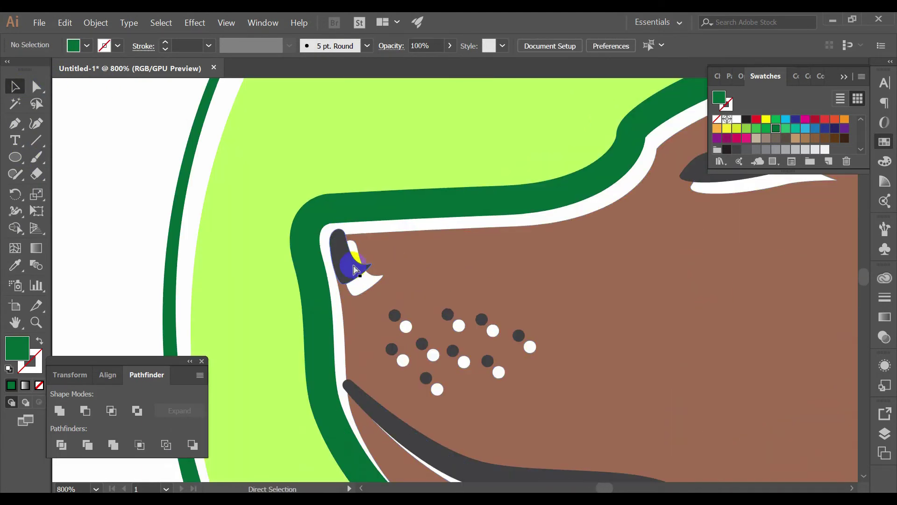
pyautogui.click(354, 270)
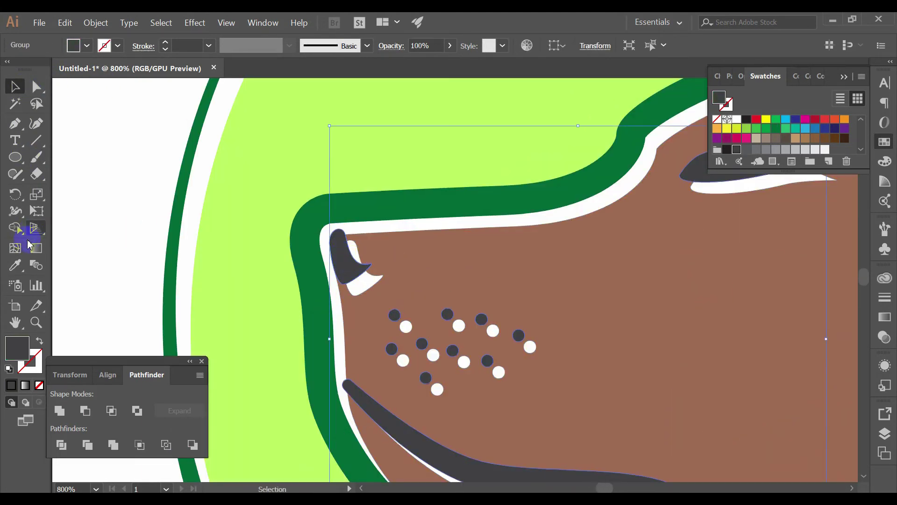
pyautogui.click(15, 265)
pyautogui.click(177, 247)
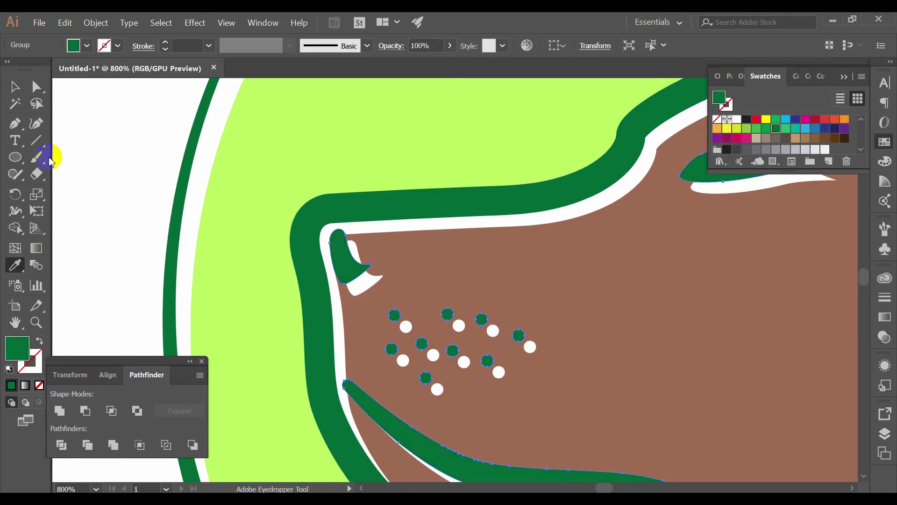
pyautogui.click(11, 88)
pyautogui.click(104, 126)
pyautogui.scroll(-5, 232, 184)
pyautogui.moveTo(508, 187); pyautogui.dragTo(565, 229)
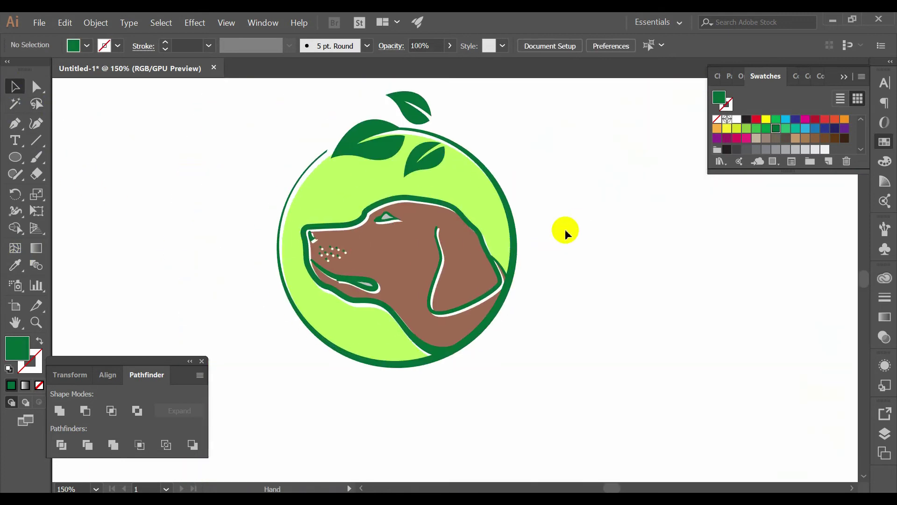
# Recolour the brown dog fur by sampling the lime background with the Eyedropper, darken its fill to a7d848, and deselect it
pyautogui.scroll(1, 403, 249)
pyautogui.click(403, 253)
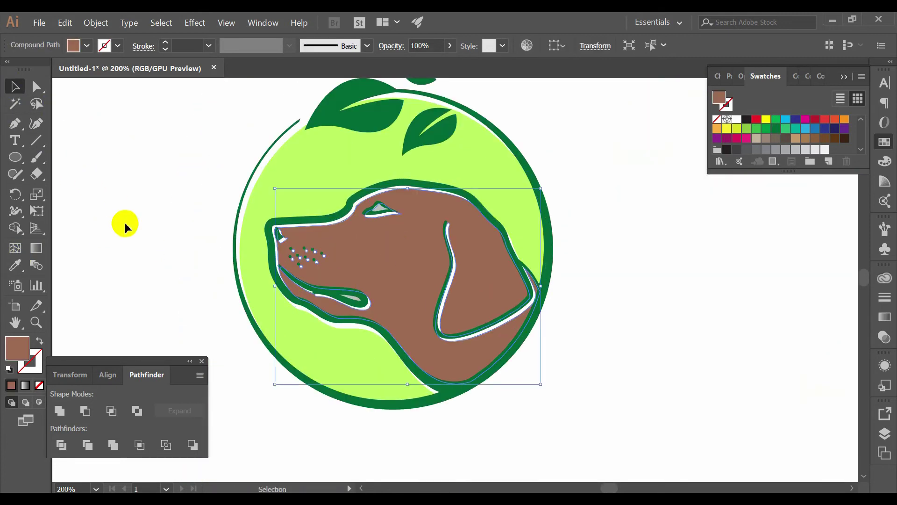
pyautogui.click(16, 267)
pyautogui.click(300, 180)
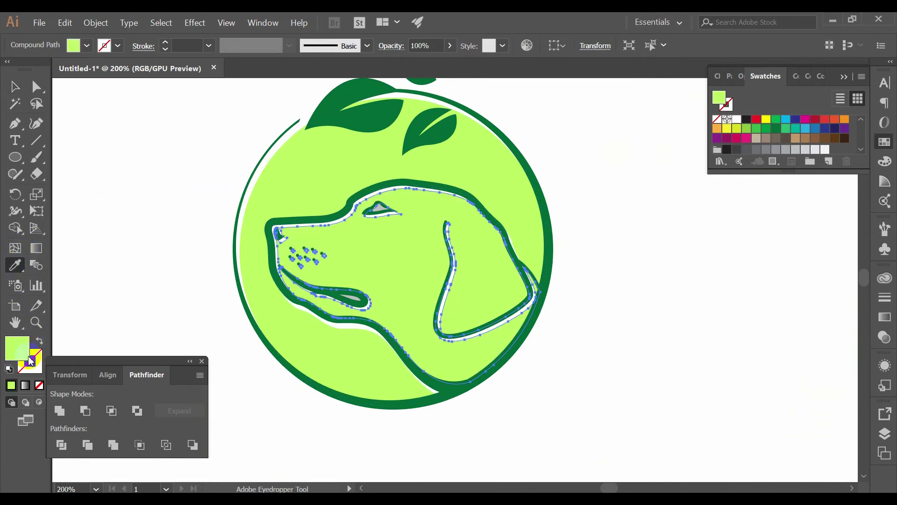
pyautogui.doubleClick(26, 344)
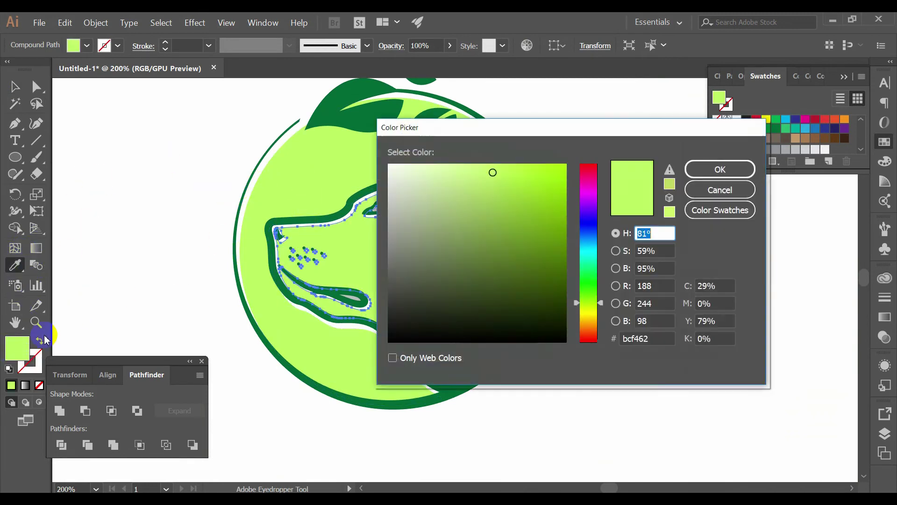
pyautogui.click(507, 189)
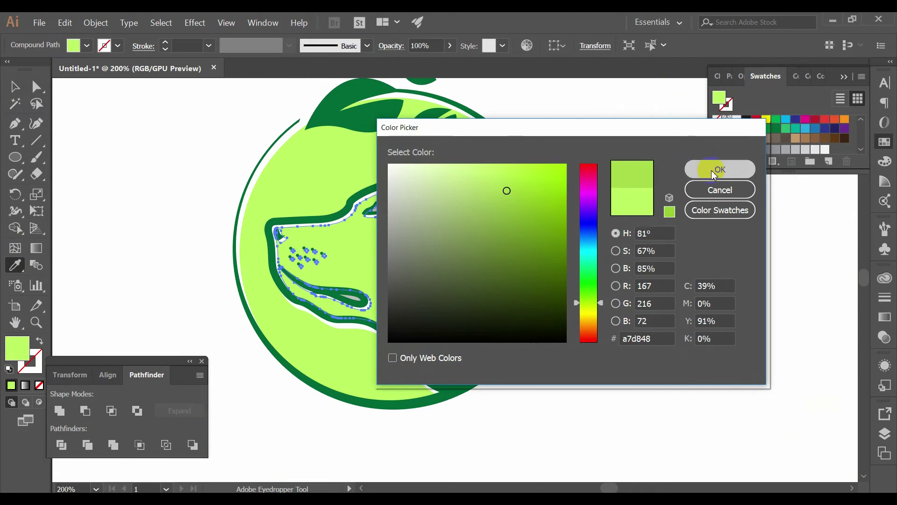
pyautogui.click(719, 169)
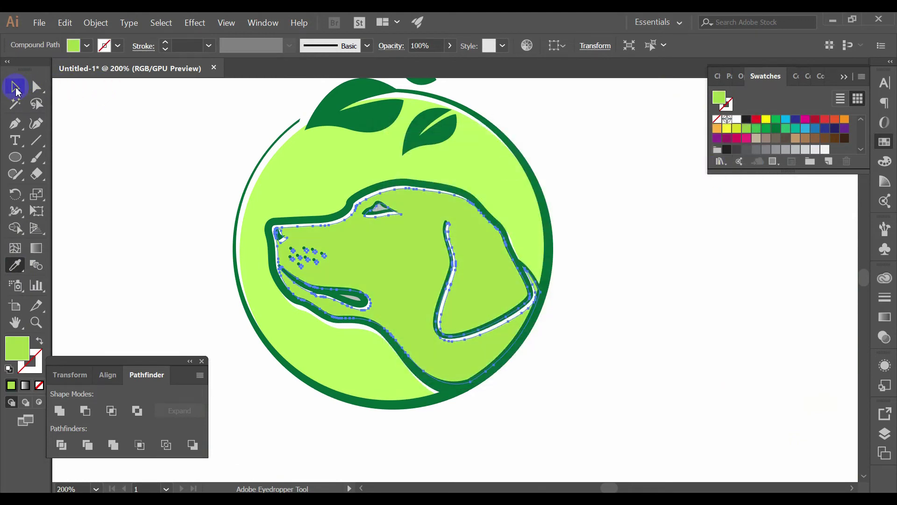
pyautogui.click(16, 88)
pyautogui.click(233, 166)
# Fill the grey eye and mouth insides white by sampling the artboard with the Eyedropper, and deselect them
pyautogui.scroll(-3, 241, 160)
pyautogui.moveTo(375, 125); pyautogui.dragTo(456, 180)
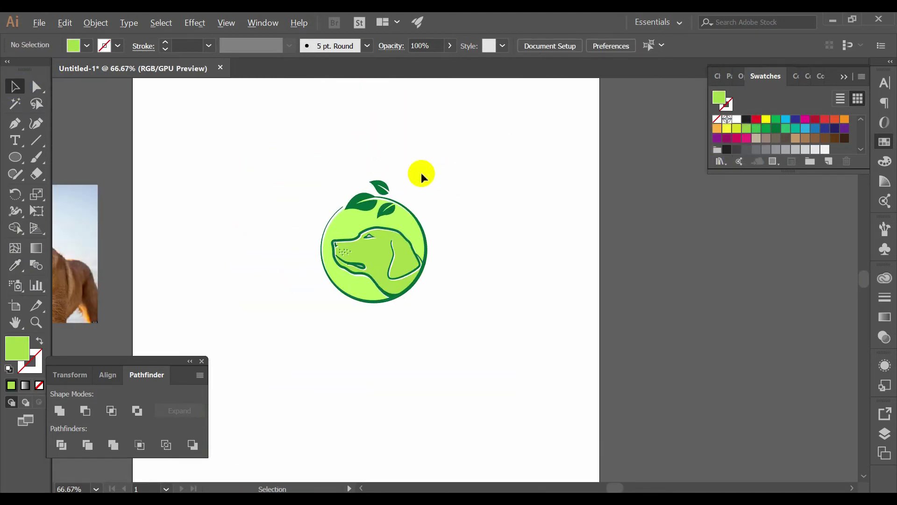
pyautogui.scroll(5, 458, 174)
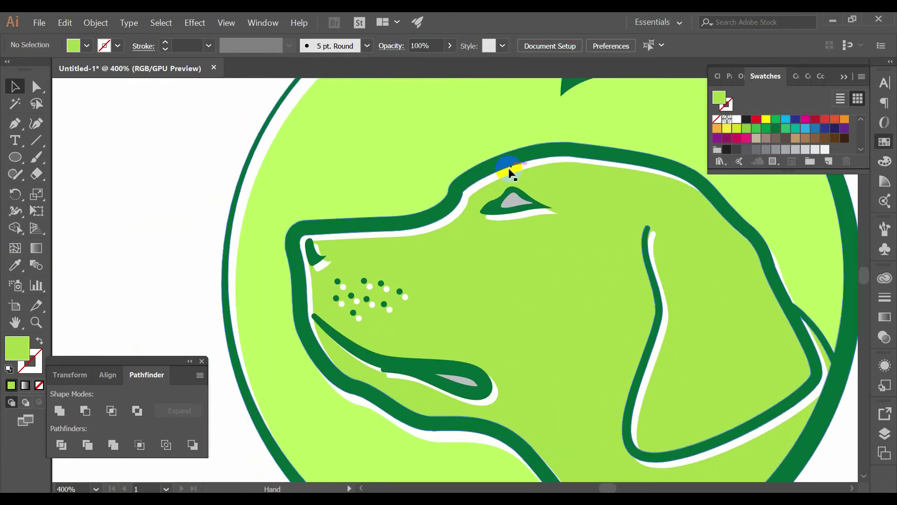
pyautogui.click(514, 200)
pyautogui.keyDown('shift'); pyautogui.click(462, 381); pyautogui.keyUp('shift')
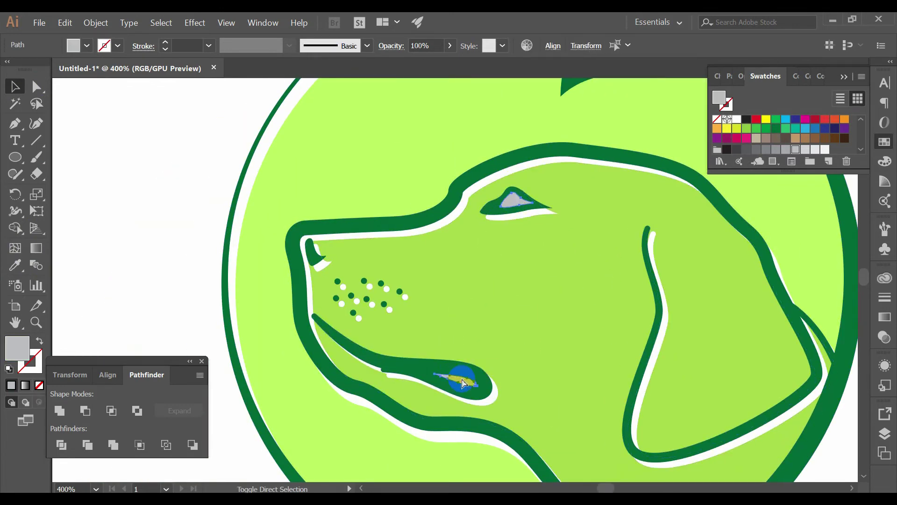
pyautogui.click(16, 265)
pyautogui.click(151, 205)
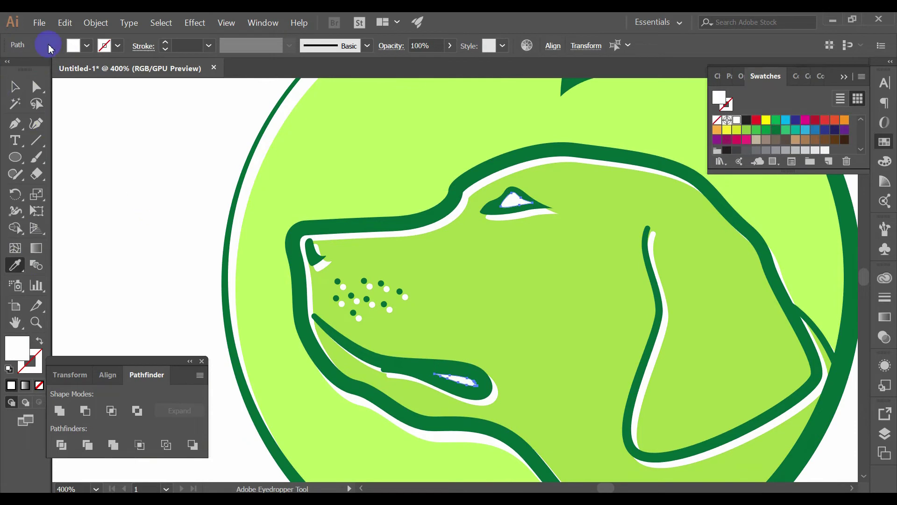
pyautogui.click(17, 89)
pyautogui.click(230, 143)
pyautogui.scroll(-5, 232, 142)
pyautogui.scroll(3, 222, 127)
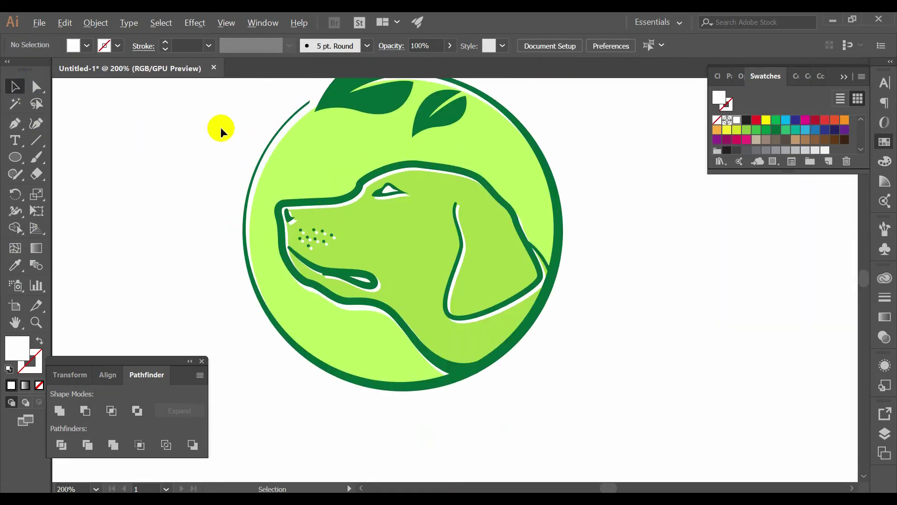
# Undo the white fill and try dark grey, light grey and sampled green fills on the eye and mouth insides
pyautogui.hotkey('ctrl', 'z')
pyautogui.hotkey('ctrl', 'z')
pyautogui.click(754, 151)
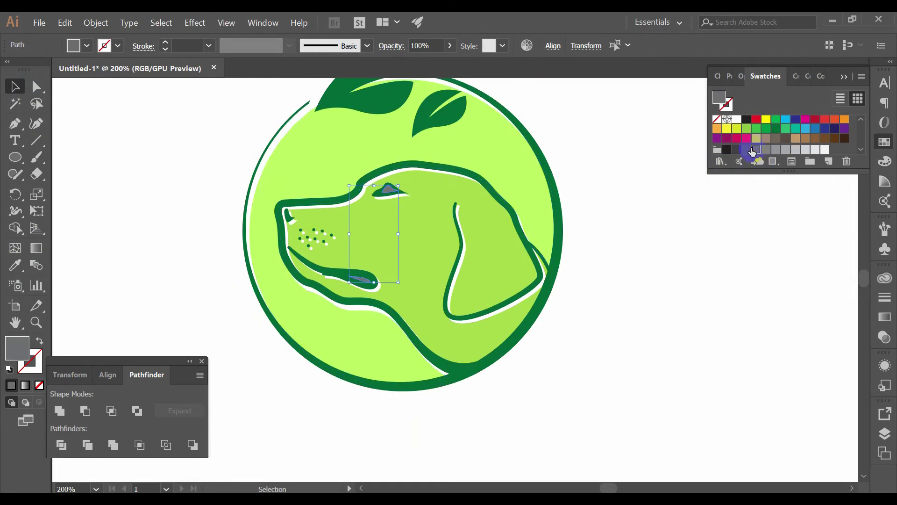
pyautogui.click(796, 149)
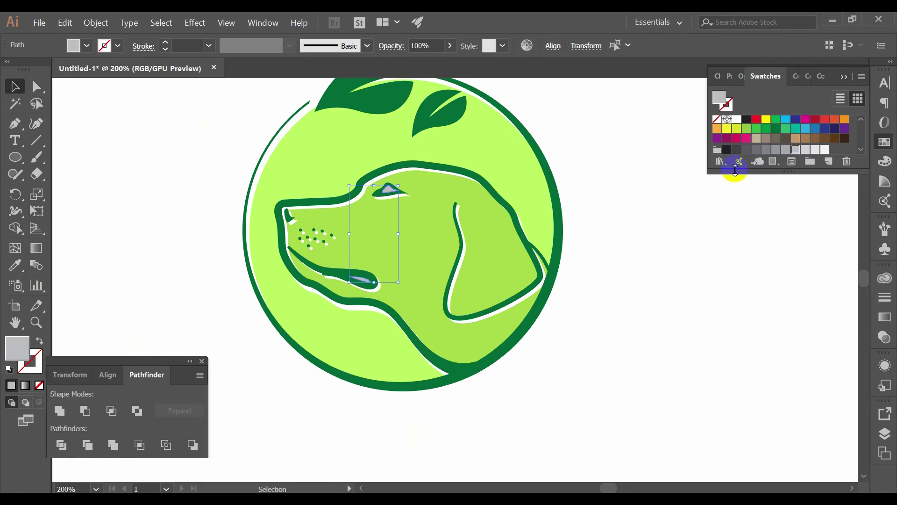
pyautogui.click(15, 265)
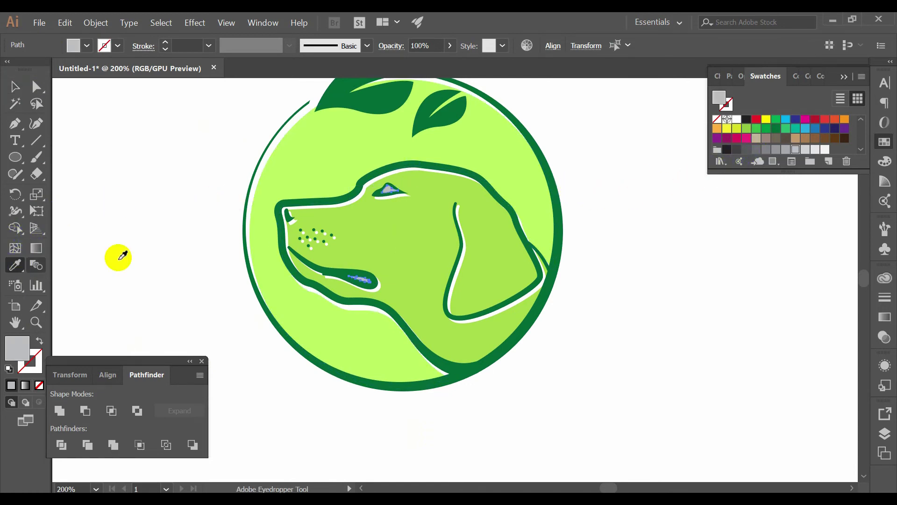
pyautogui.click(428, 121)
pyautogui.click(418, 126)
pyautogui.click(195, 150)
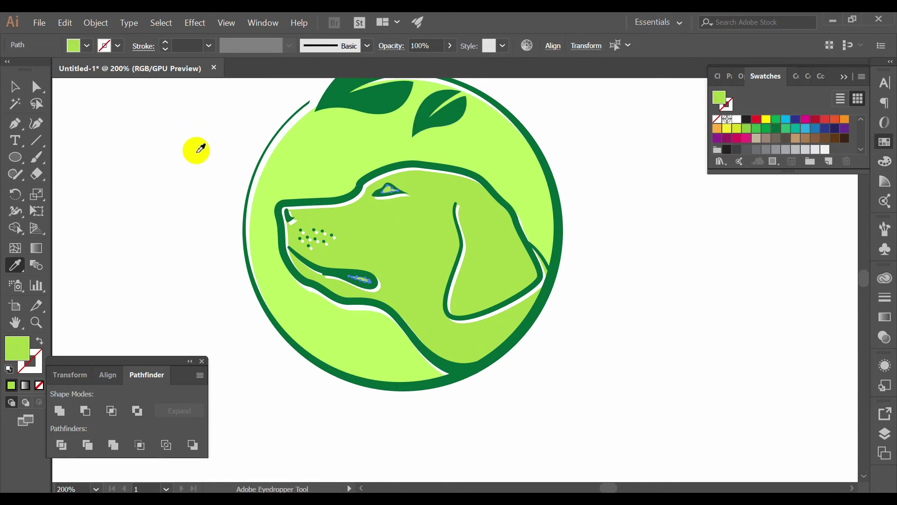
# Refill the selected eye and mouth insides with the artboard's white using the Eyedropper, and deselect them
pyautogui.click(65, 103)
pyautogui.click(21, 91)
pyautogui.click(201, 177)
pyautogui.scroll(-2, 219, 173)
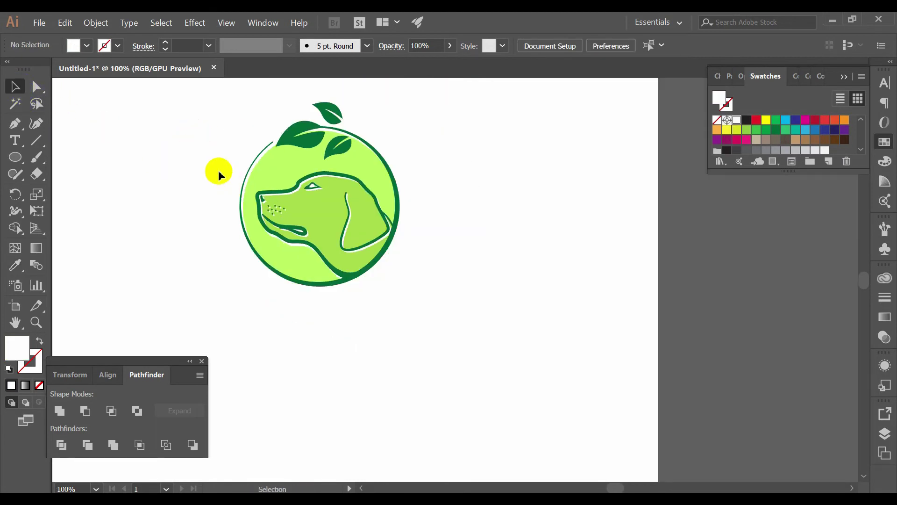
# Select all parts of the dog logo, group them, and deselect the group
pyautogui.moveTo(218, 172); pyautogui.dragTo(297, 235)
pyautogui.scroll(1, 297, 221)
pyautogui.scroll(-2, 297, 222)
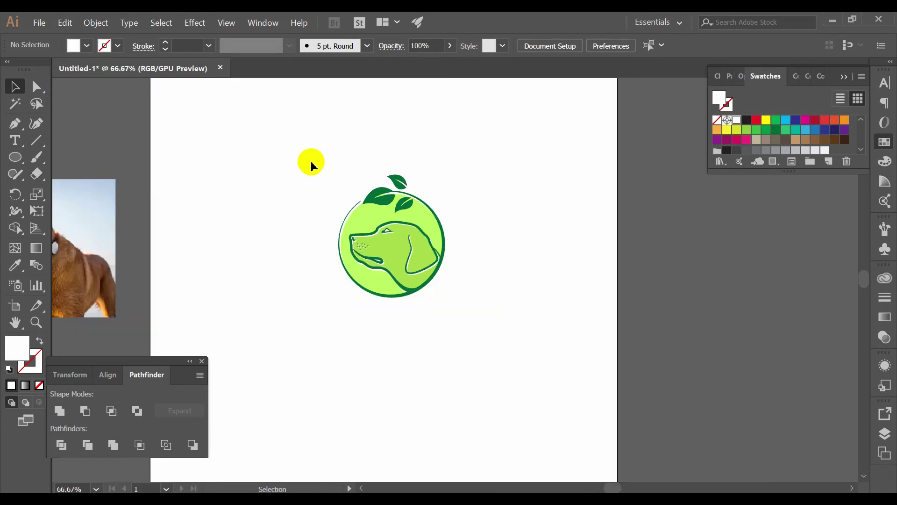
pyautogui.moveTo(484, 296); pyautogui.dragTo(500, 321)
pyautogui.scroll(2, 359, 214)
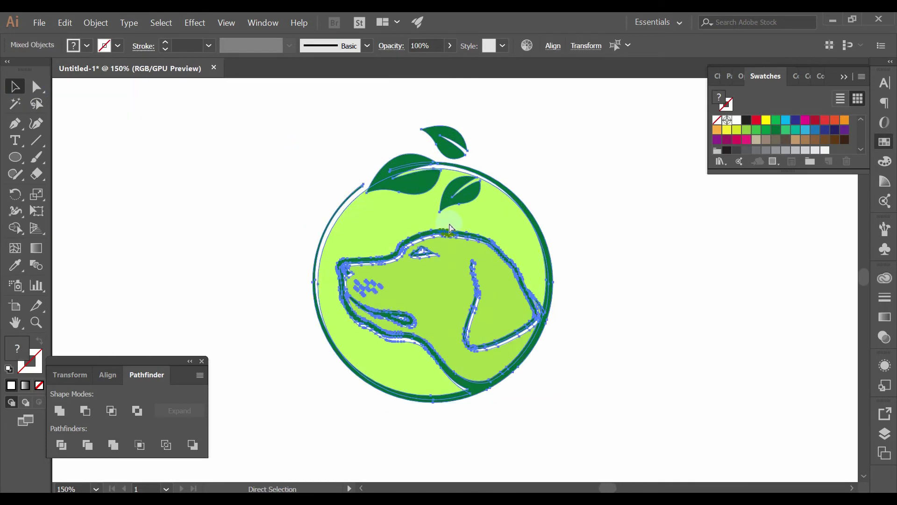
pyautogui.click(588, 224)
pyautogui.scroll(-2, 601, 234)
pyautogui.scroll(1, 565, 266)
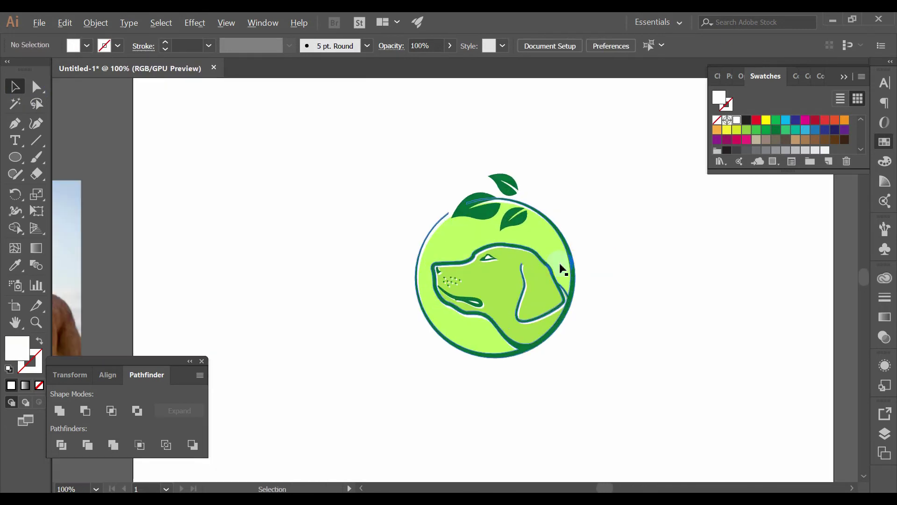
# Move the grouped logo further left on the artboard and deselect it
pyautogui.click(528, 240)
pyautogui.moveTo(529, 240); pyautogui.dragTo(445, 248)
pyautogui.moveTo(492, 273); pyautogui.dragTo(472, 273)
pyautogui.click(520, 271)
# Add the text "Dog Leaf" to the right of the logo with the Type tool
pyautogui.click(15, 140)
pyautogui.scroll(1, 501, 280)
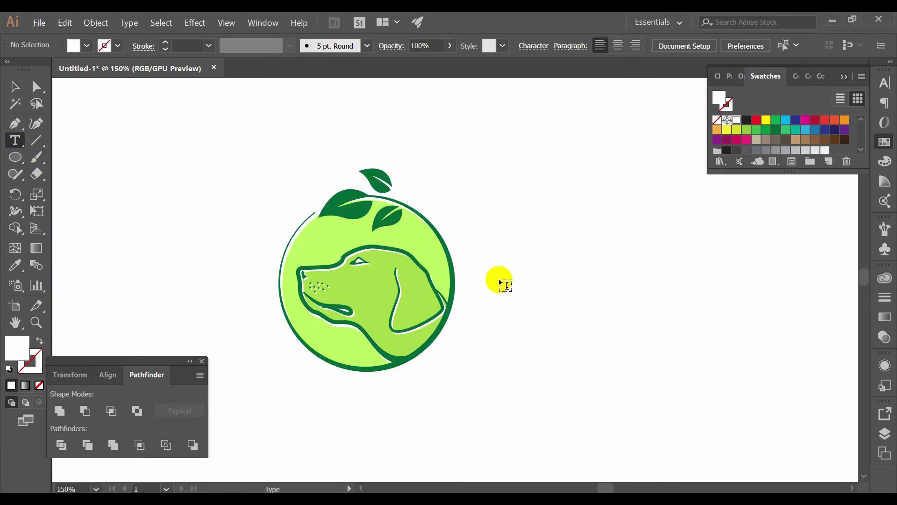
pyautogui.scroll(2, 503, 260)
pyautogui.click(503, 252)
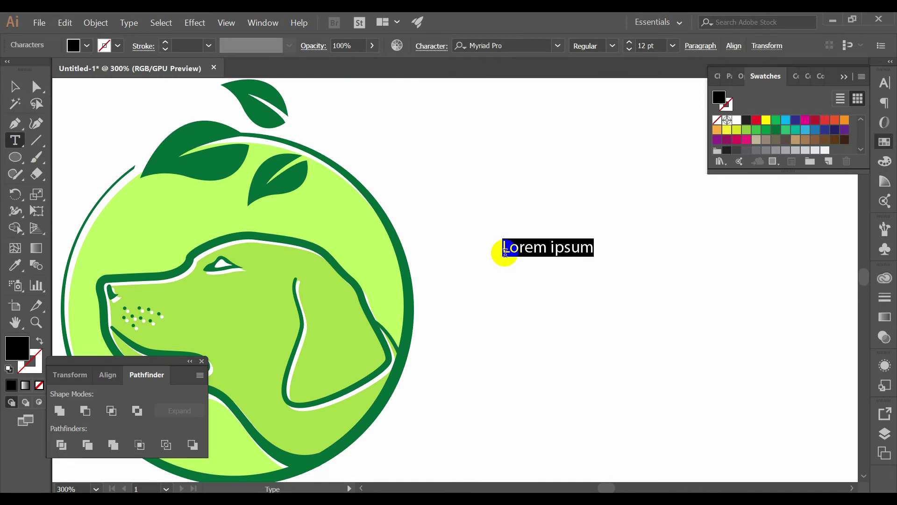
pyautogui.write('Dog Leaf')
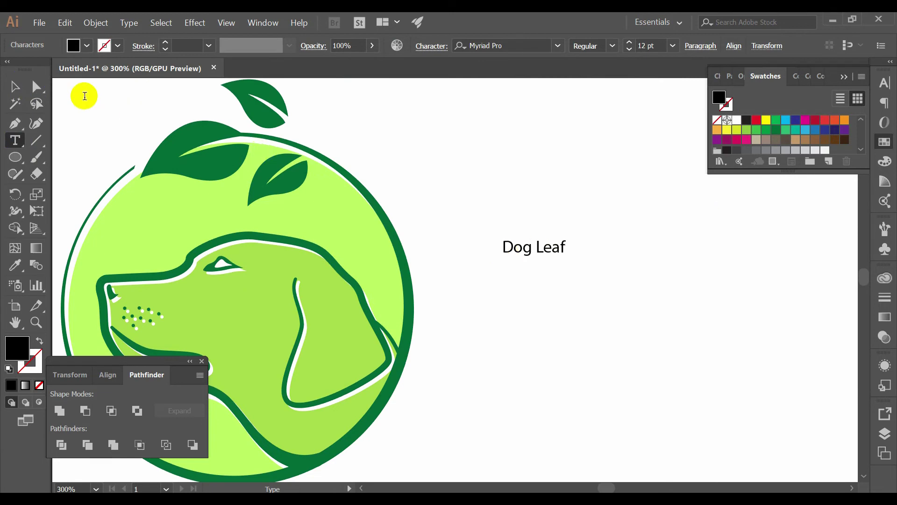
pyautogui.click(15, 87)
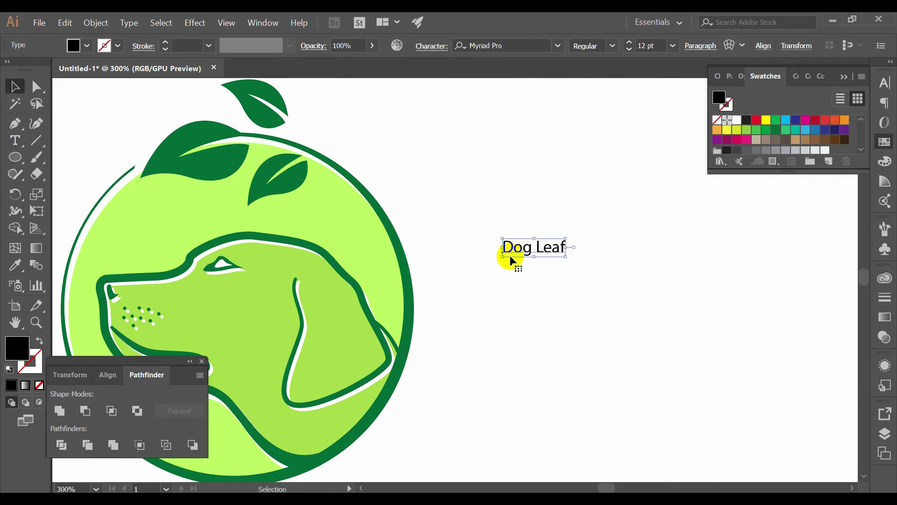
pyautogui.click(396, 230)
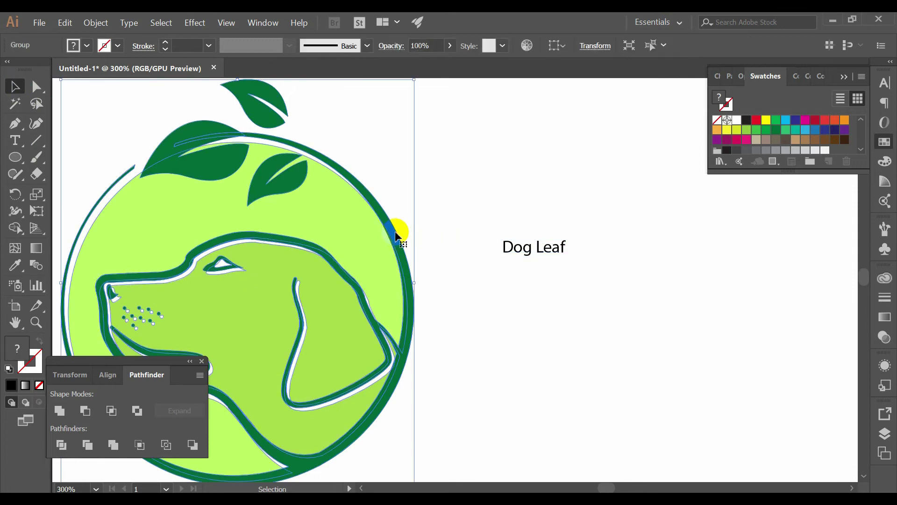
pyautogui.click(537, 251)
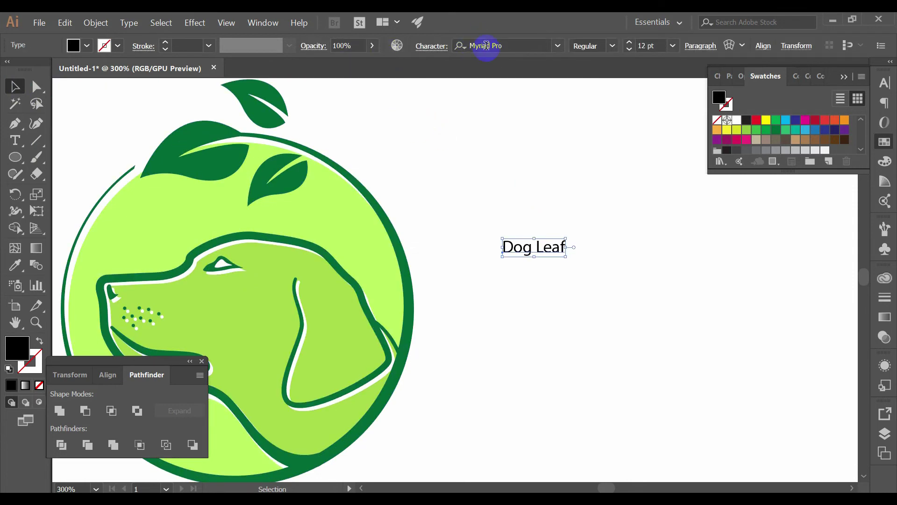
pyautogui.click(494, 44)
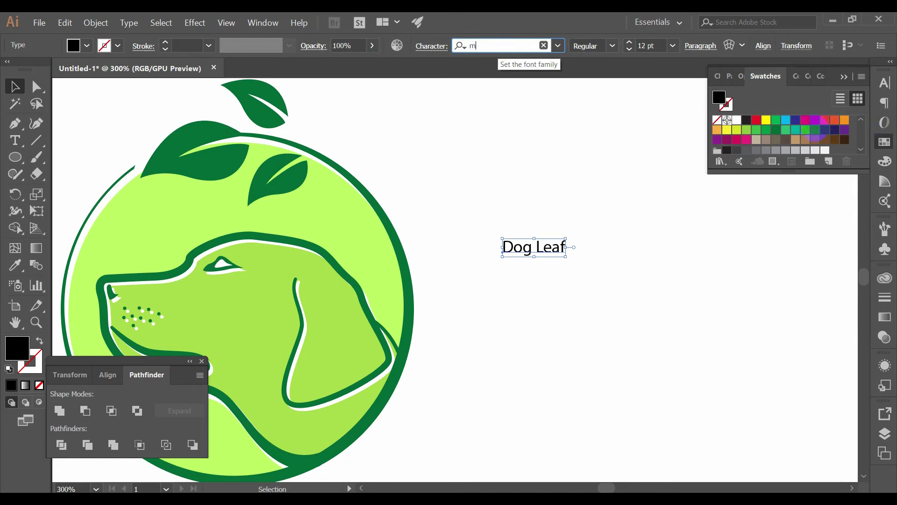
pyautogui.write('ont')
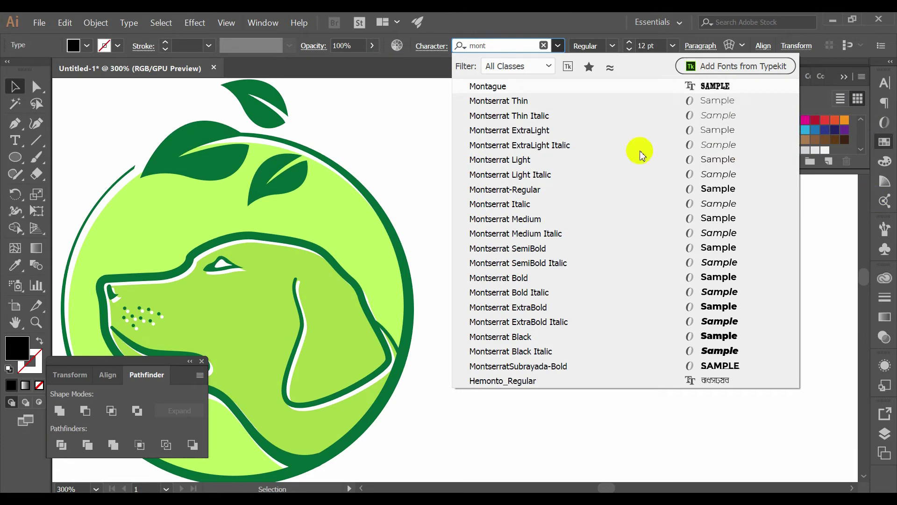
pyautogui.click(386, 100)
# Set the "Dog Leaf" text in the Bebas Neue Bold font and deselect it
pyautogui.click(532, 248)
pyautogui.click(503, 45)
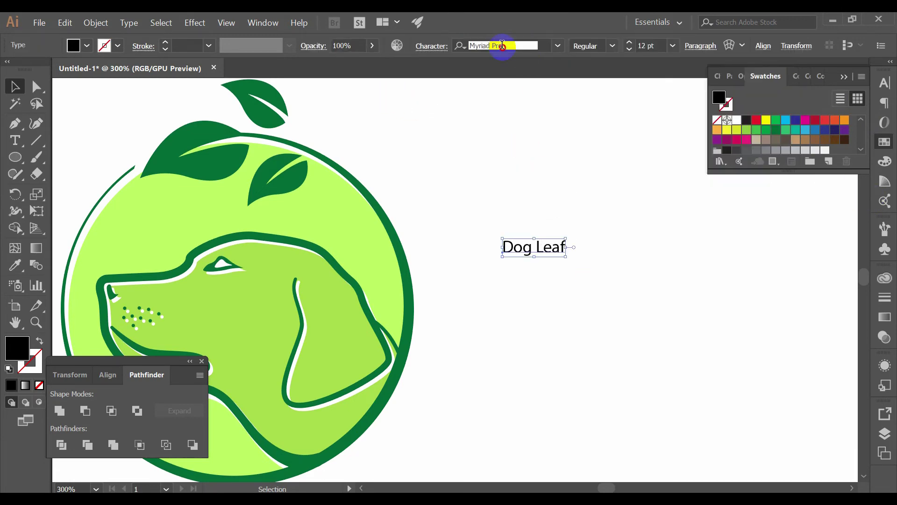
pyautogui.write('beb')
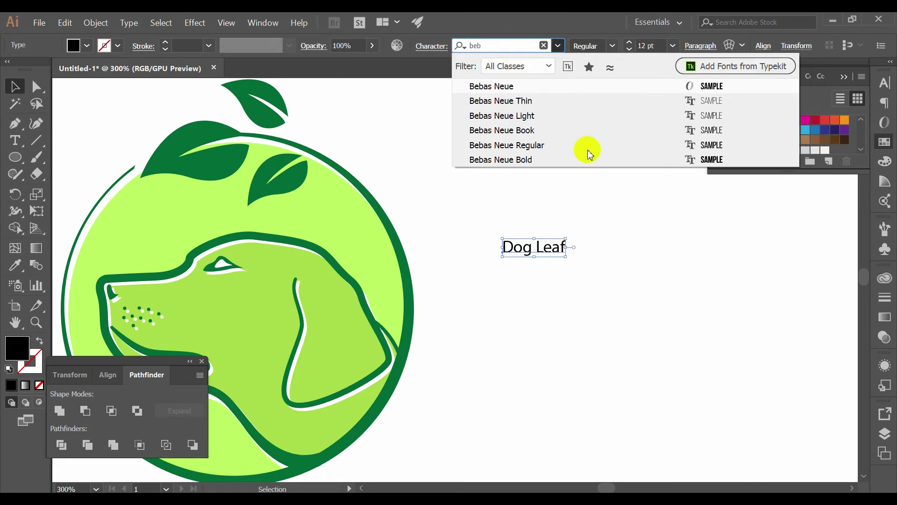
pyautogui.click(541, 160)
pyautogui.click(487, 196)
# Enlarge the "Dog Leaf" text and move it beside the lower half of the logo
pyautogui.hotkey('ctrl', '-')
pyautogui.hotkey('ctrl', '-')
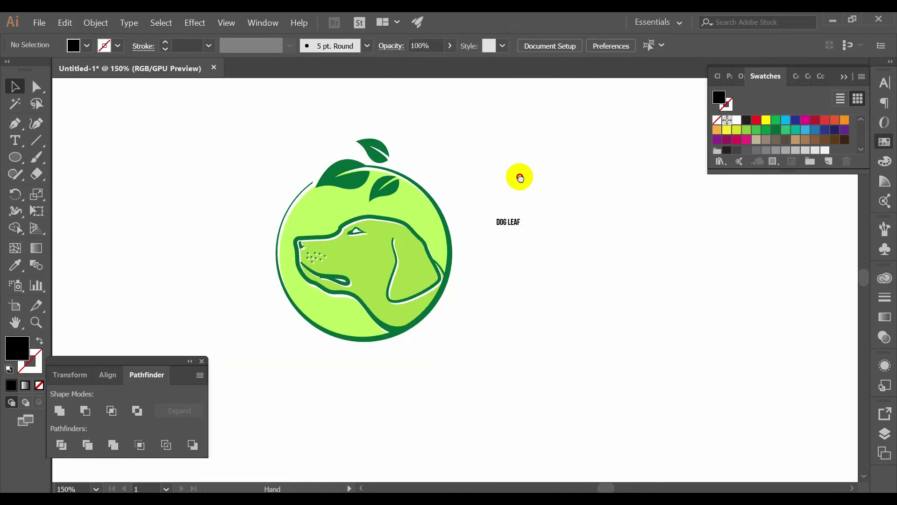
pyautogui.moveTo(520, 178); pyautogui.dragTo(560, 162)
pyautogui.click(549, 207)
pyautogui.moveTo(560, 203); pyautogui.dragTo(620, 229)
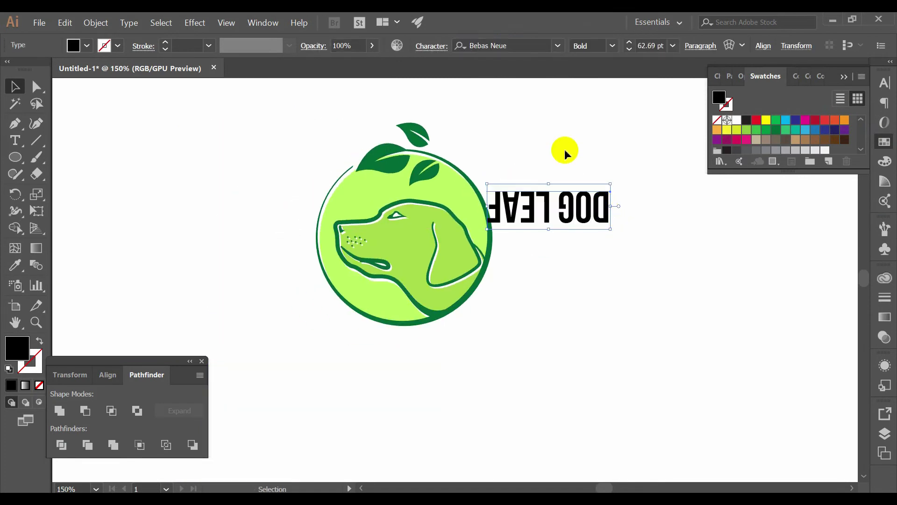
pyautogui.hotkey('ctrl', 'z')
pyautogui.moveTo(559, 203); pyautogui.dragTo(655, 168)
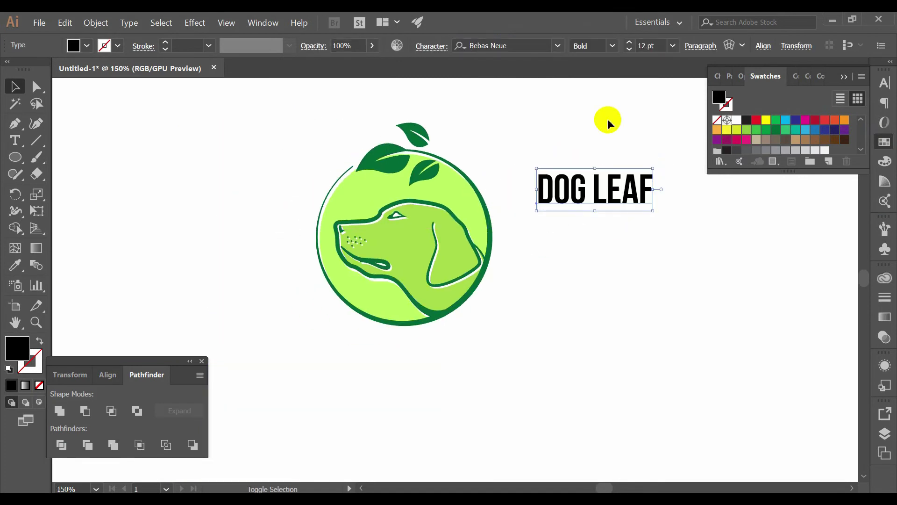
pyautogui.click(607, 121)
pyautogui.moveTo(601, 187); pyautogui.dragTo(600, 285)
# Ungroup the dog logo artwork and deselect it
pyautogui.moveTo(414, 207); pyautogui.dragTo(449, 230)
pyautogui.click(460, 262)
pyautogui.scroll(2, 460, 262)
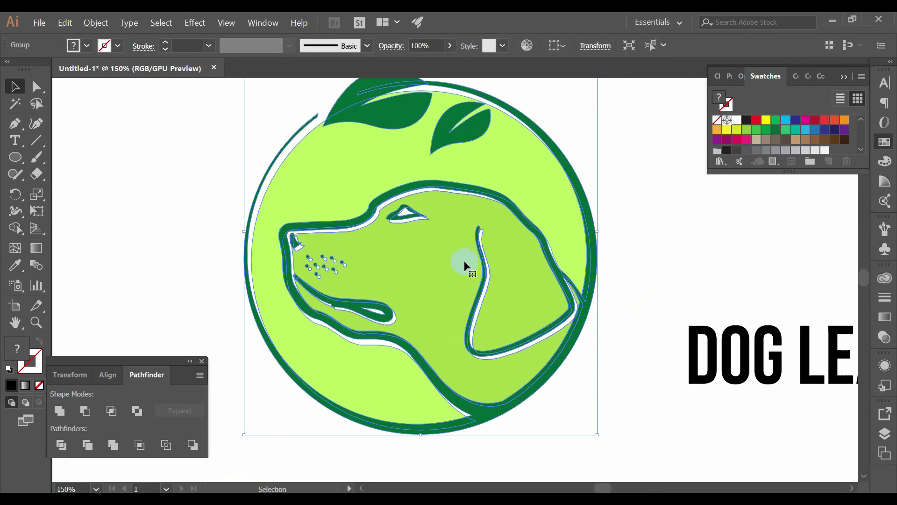
pyautogui.rightClick(465, 266)
pyautogui.click(478, 287)
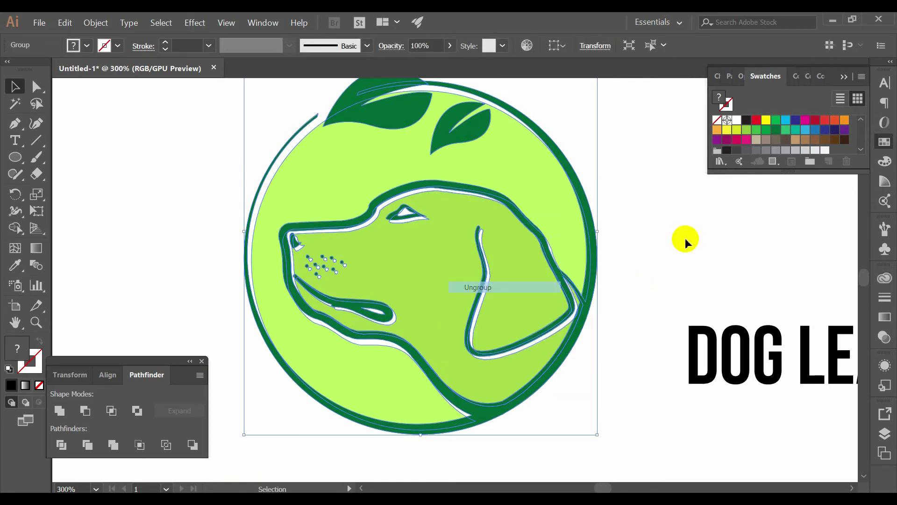
pyautogui.click(686, 241)
# Unite the dark green dog outline and ring with the large leaf into one shape
pyautogui.scroll(1, 505, 212)
pyautogui.rightClick(504, 211)
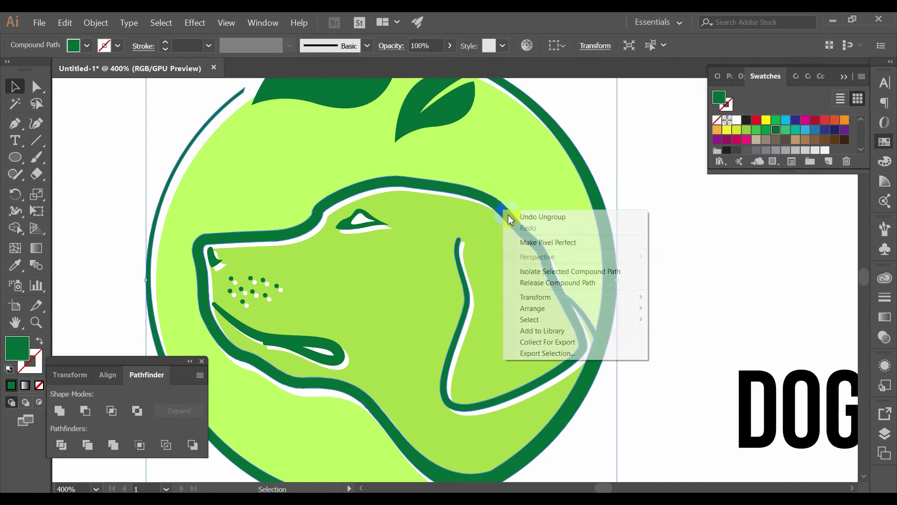
pyautogui.click(641, 147)
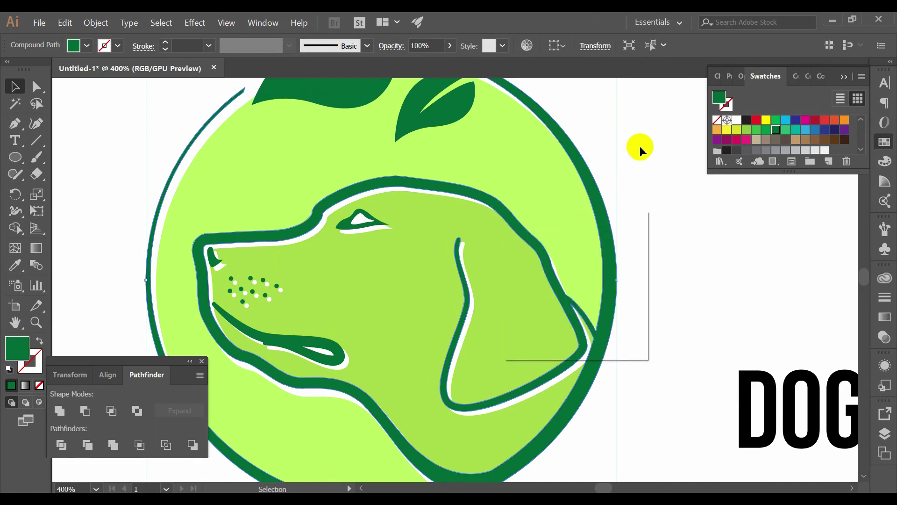
pyautogui.moveTo(615, 139); pyautogui.dragTo(616, 225)
pyautogui.click(563, 217)
pyautogui.keyDown('shift'); pyautogui.click(331, 126); pyautogui.keyUp('shift')
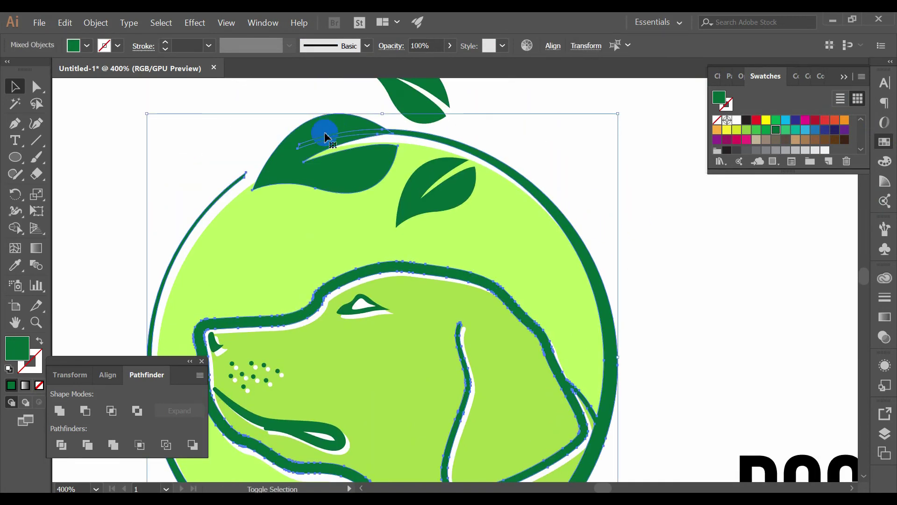
pyautogui.click(59, 410)
pyautogui.scroll(-2, 488, 148)
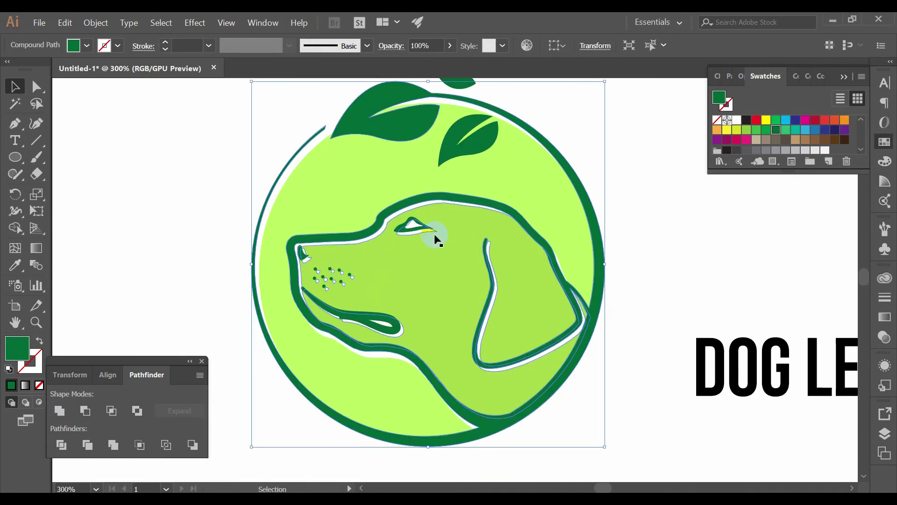
pyautogui.scroll(3, 385, 233)
pyautogui.scroll(-3, 400, 217)
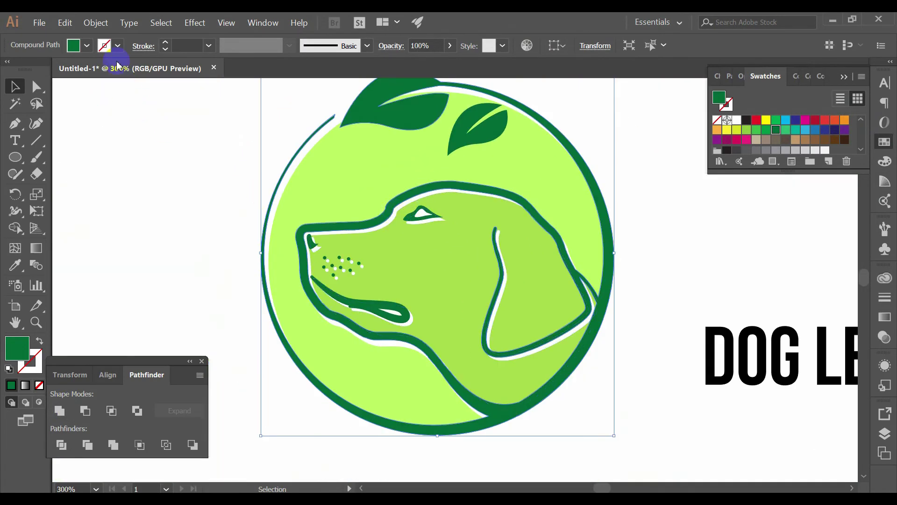
# Offset the united dark green outline by 1.5 px with round joins
pyautogui.click(95, 23)
pyautogui.moveTo(196, 243)
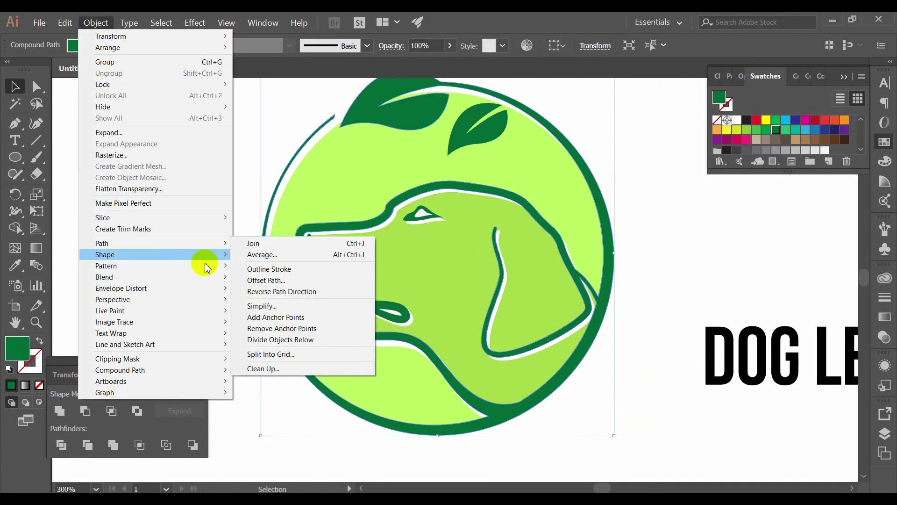
pyautogui.click(256, 281)
pyautogui.click(195, 273)
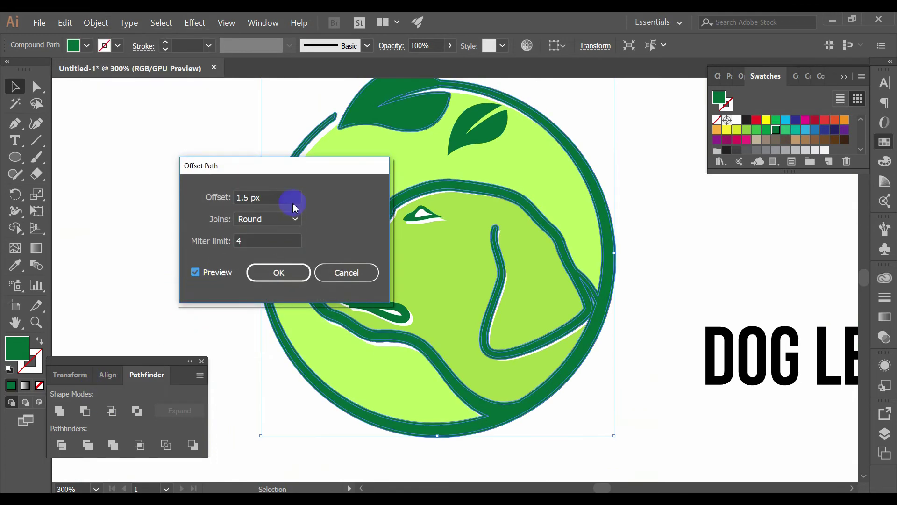
pyautogui.click(280, 272)
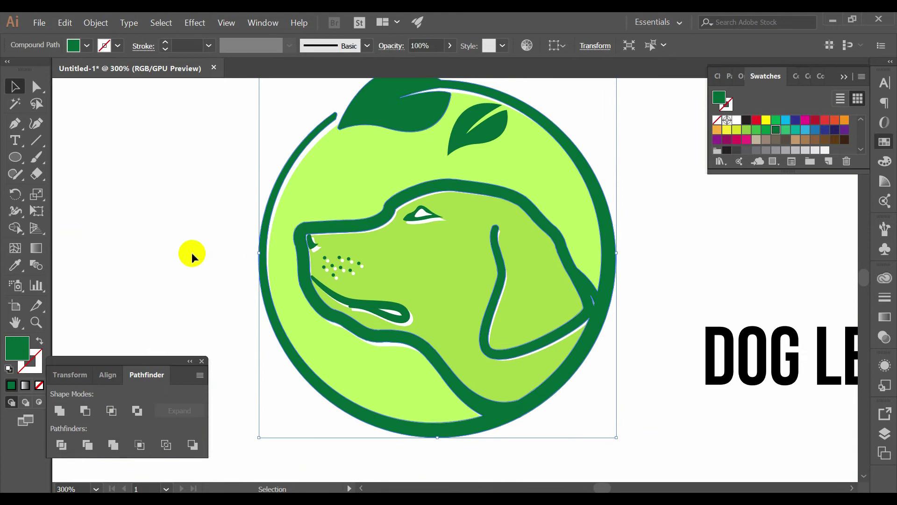
# Merge the offset path and the original dark green outline into one shape and deselect it
pyautogui.click(67, 404)
pyautogui.click(179, 251)
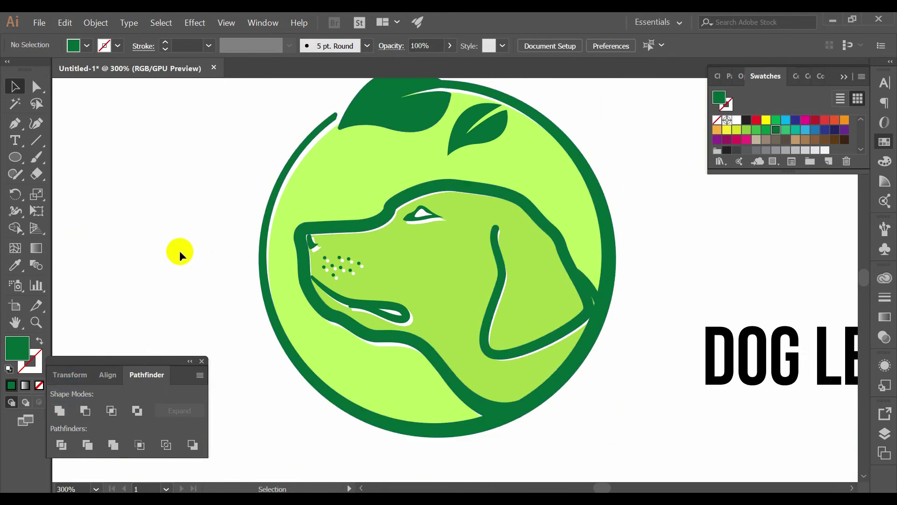
pyautogui.scroll(3, 290, 110)
pyautogui.moveTo(335, 121); pyautogui.dragTo(103, 299)
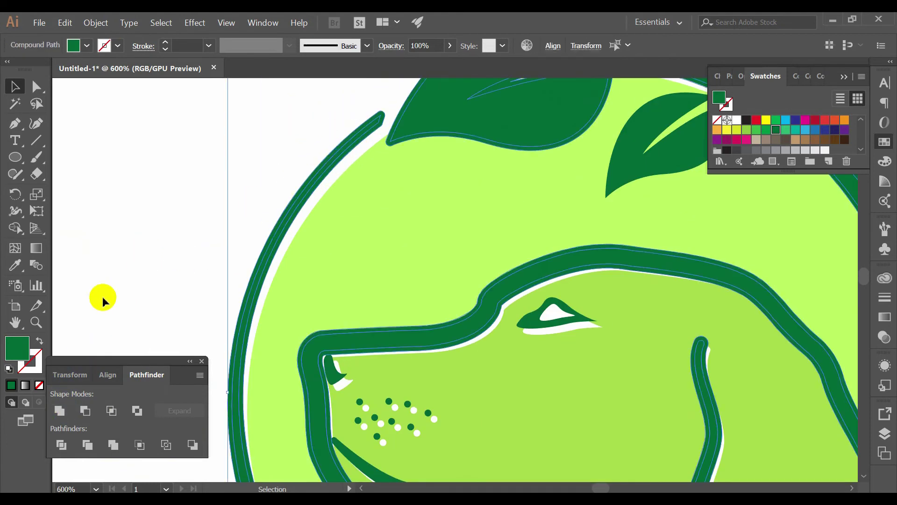
pyautogui.click(62, 410)
pyautogui.click(227, 227)
pyautogui.scroll(-3, 258, 210)
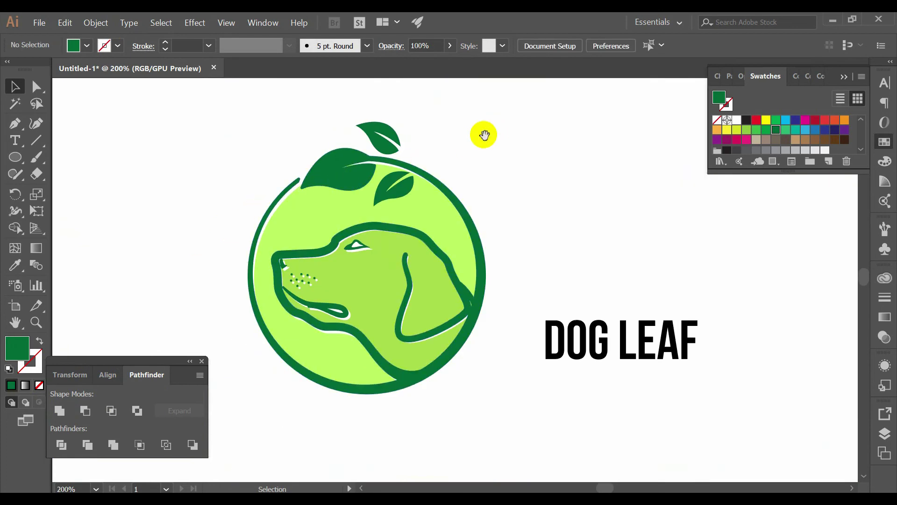
pyautogui.moveTo(484, 134); pyautogui.dragTo(516, 158)
pyautogui.scroll(-2, 522, 146)
pyautogui.scroll(1, 526, 146)
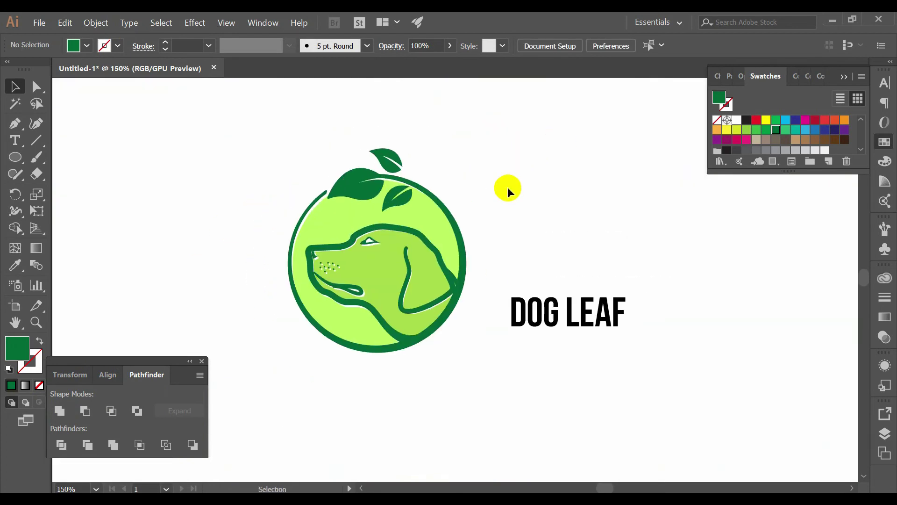
pyautogui.scroll(1, 504, 194)
pyautogui.scroll(-1, 504, 195)
pyautogui.moveTo(206, 135); pyautogui.dragTo(502, 378)
pyautogui.click(501, 380)
# Nudge the lime dog-head fill slightly right and down within its outline and deselect it
pyautogui.scroll(2, 416, 312)
pyautogui.click(338, 248)
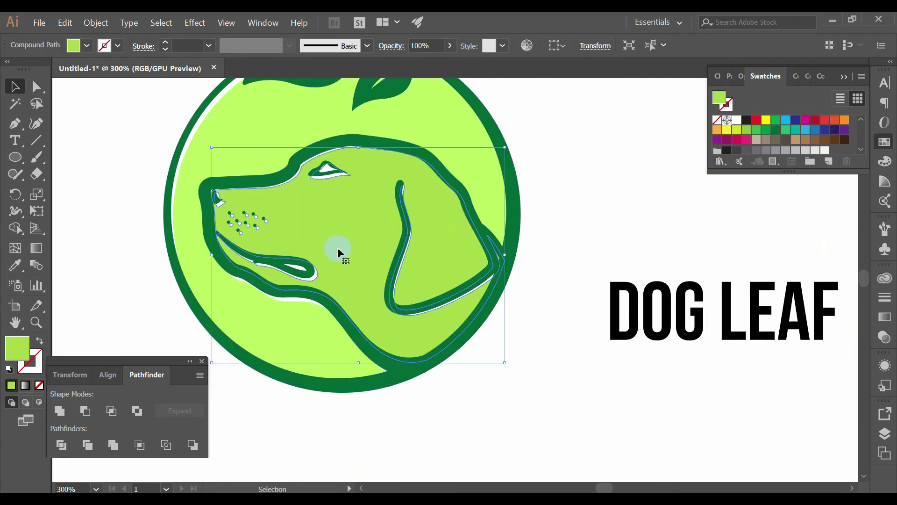
pyautogui.press('Right')
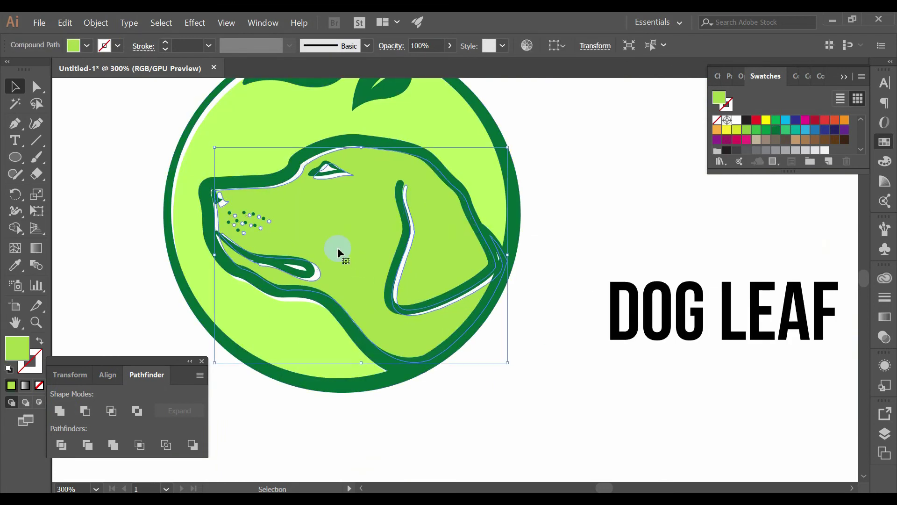
pyautogui.press('Down')
pyautogui.click(483, 415)
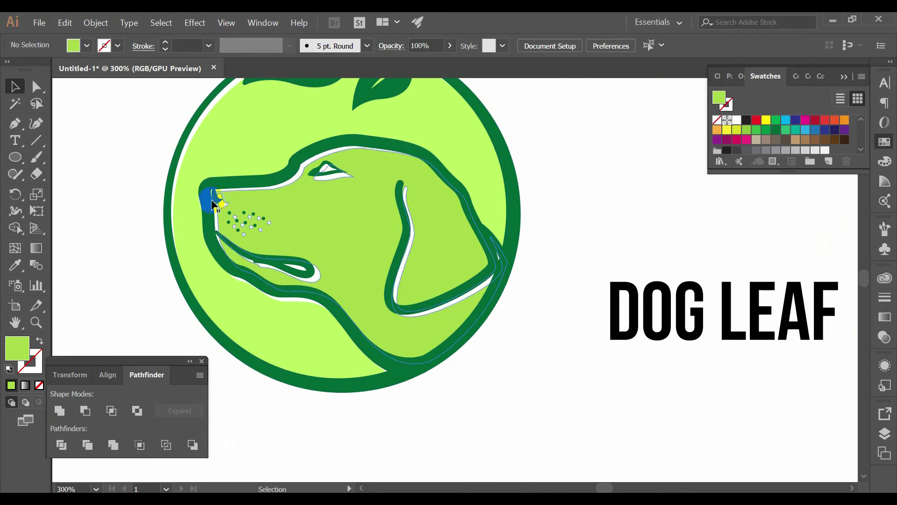
# Nudge the dark green group of nose, eye, whisker dots and mouth slightly right and down, and deselect it
pyautogui.scroll(3, 174, 168)
pyautogui.click(281, 241)
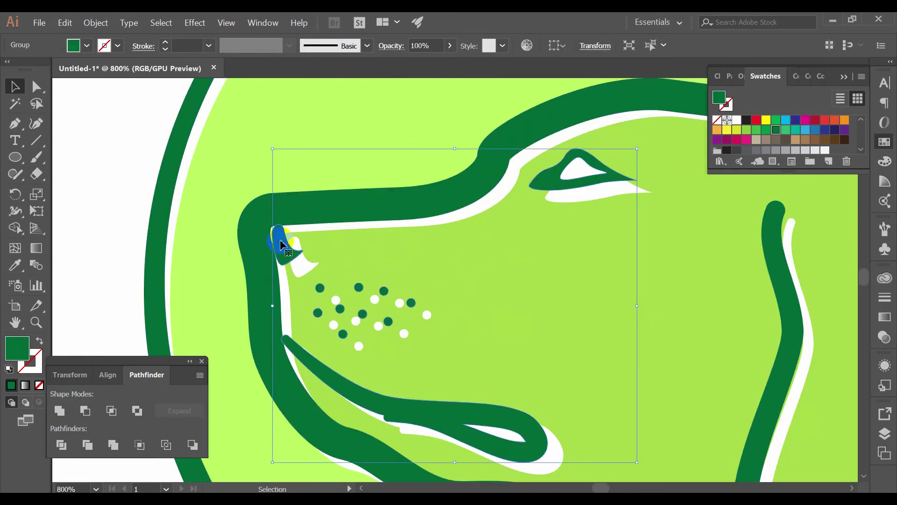
pyautogui.press('Right')
pyautogui.press('Right')
pyautogui.press('Down')
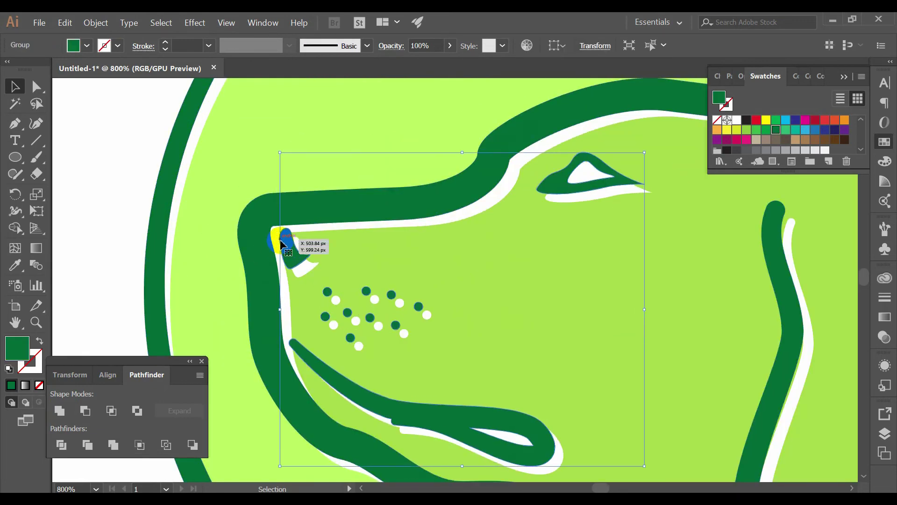
pyautogui.scroll(-4, 281, 241)
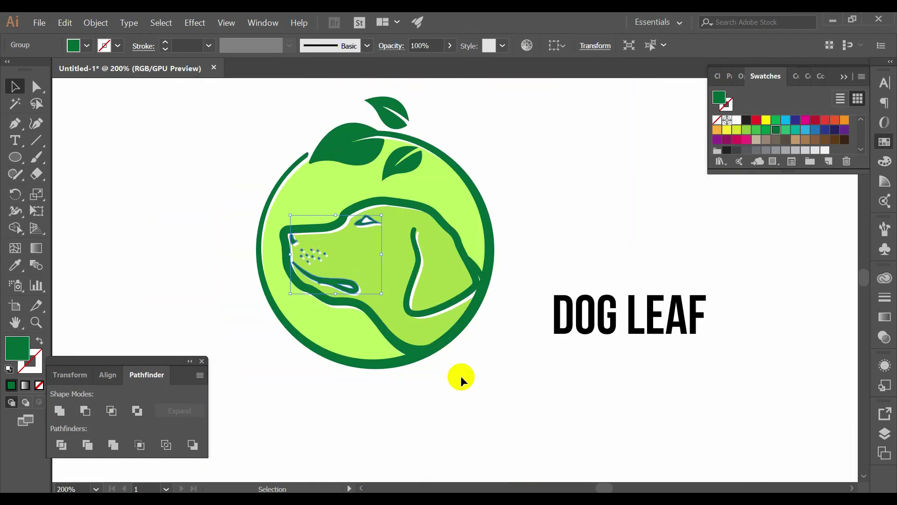
pyautogui.click(498, 379)
# Group the whole dog-and-leaf artwork and deselect it
pyautogui.moveTo(499, 379); pyautogui.dragTo(483, 400)
pyautogui.moveTo(466, 363); pyautogui.dragTo(443, 365)
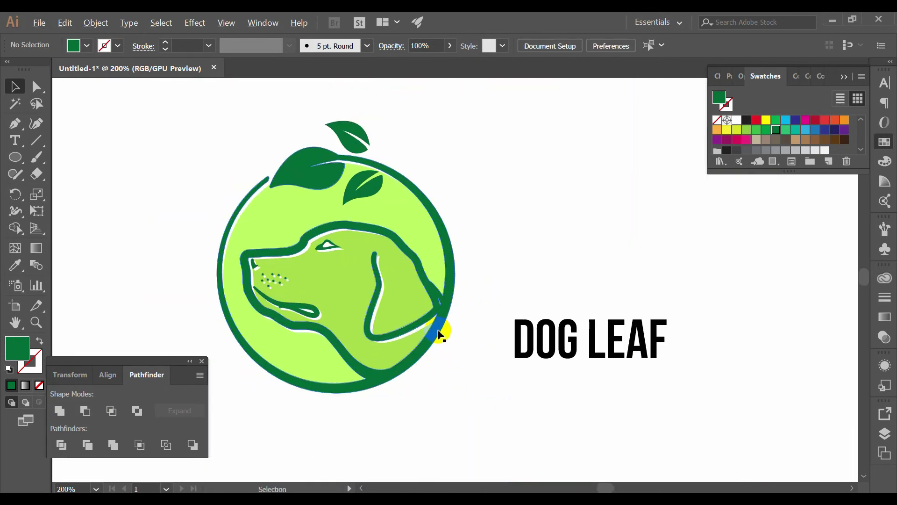
pyautogui.moveTo(188, 125); pyautogui.dragTo(475, 425)
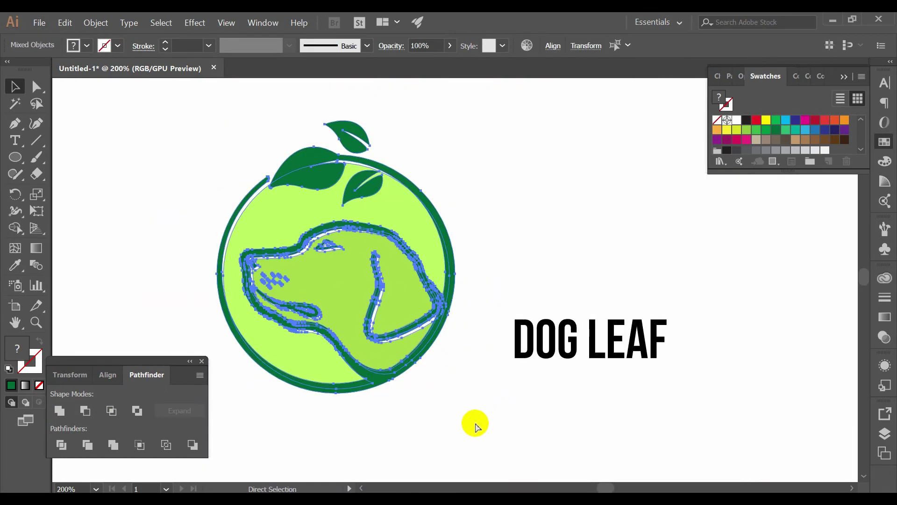
pyautogui.click(527, 391)
pyautogui.scroll(-1, 529, 381)
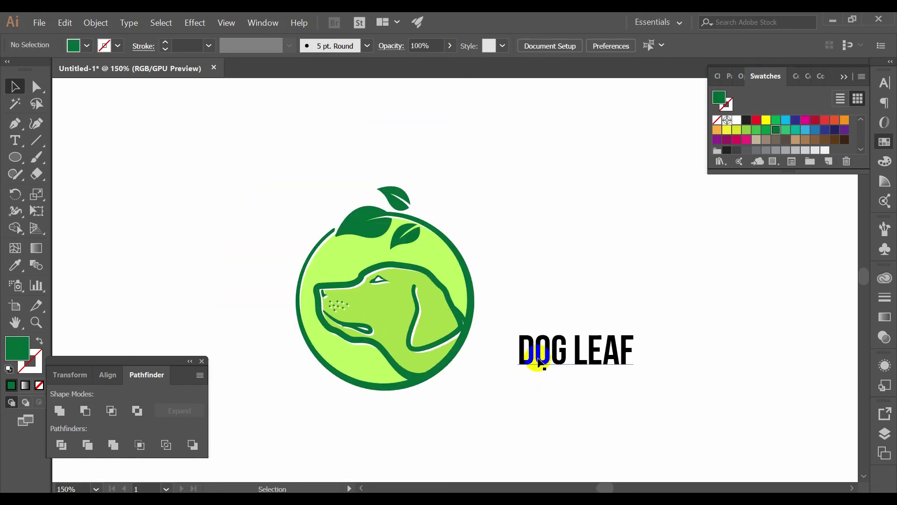
# Move the "DOG LEAF" text below the logo, shrink the logo to about the text's width, and place it just above the text
pyautogui.moveTo(526, 360); pyautogui.dragTo(344, 423)
pyautogui.scroll(1, 567, 311)
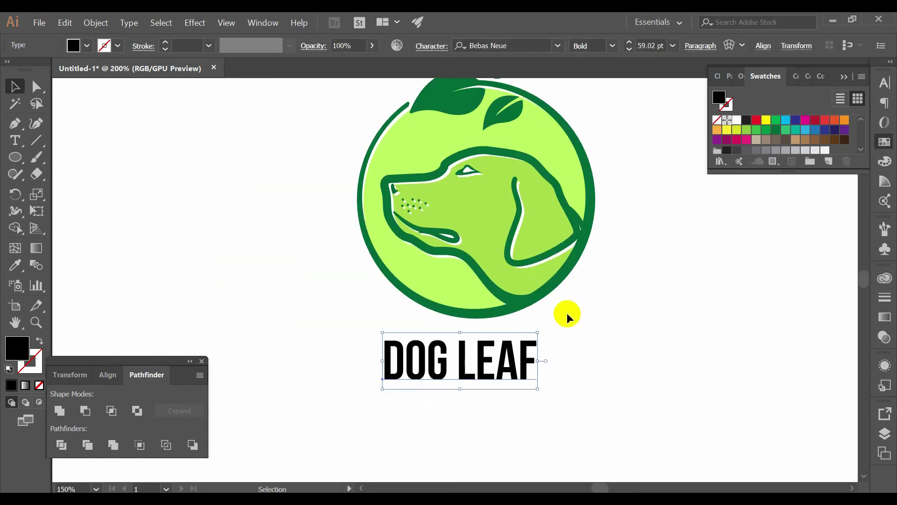
pyautogui.click(558, 248)
pyautogui.scroll(-1, 510, 181)
pyautogui.moveTo(493, 198); pyautogui.dragTo(487, 244)
pyautogui.moveTo(477, 126); pyautogui.dragTo(477, 204)
pyautogui.click(465, 159)
pyautogui.moveTo(501, 270); pyautogui.dragTo(493, 279)
pyautogui.click(630, 255)
# Convert the "DOG LEAF" text to outlines and deselect it
pyautogui.click(497, 372)
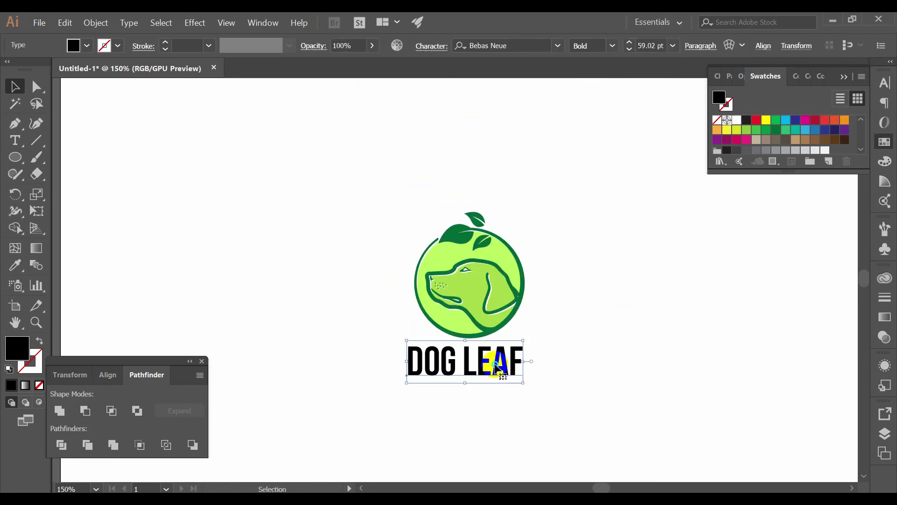
pyautogui.rightClick(495, 365)
pyautogui.click(557, 239)
pyautogui.click(571, 322)
pyautogui.moveTo(571, 322); pyautogui.dragTo(566, 292)
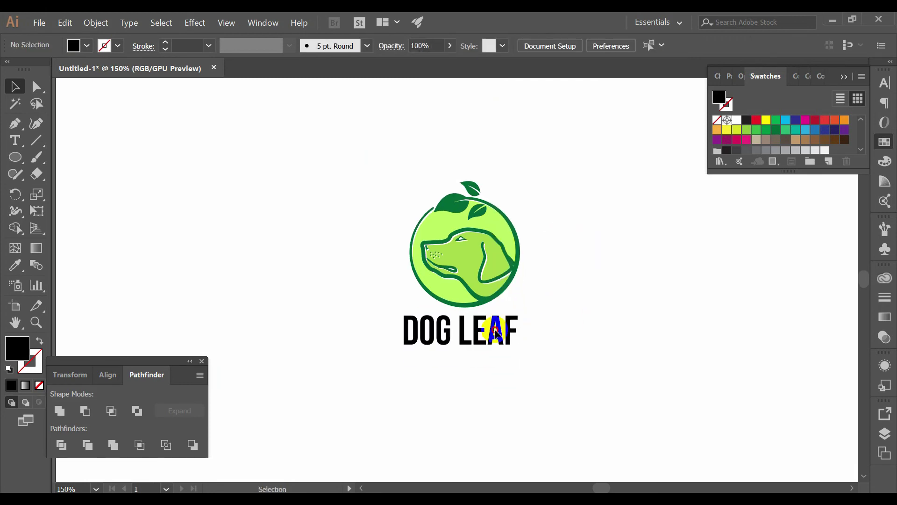
# Align the logo and the "DOG LEAF" lettering on their horizontal centers and deselect them
pyautogui.hotkey('ctrl', 'a')
pyautogui.click(108, 375)
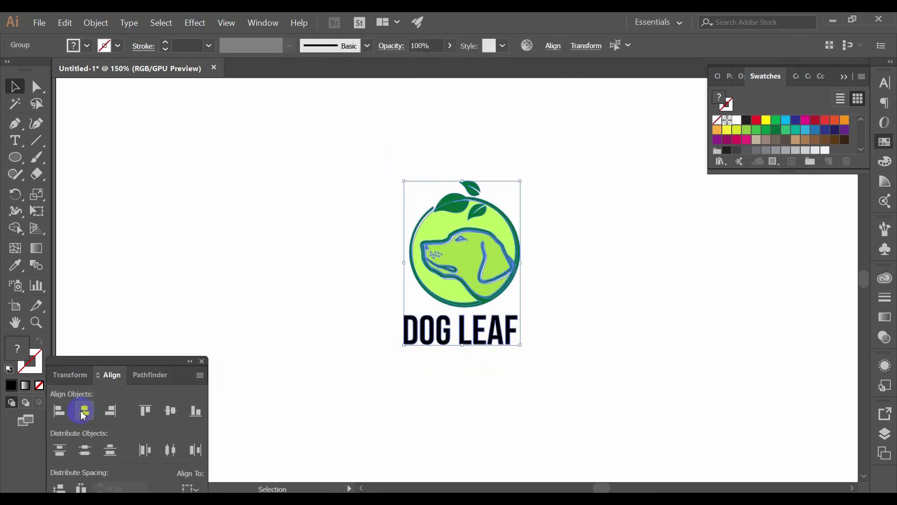
pyautogui.click(83, 411)
pyautogui.click(454, 371)
# Enlarge the "DOG LEAF" lettering proportionally about its center so it extends slightly past both sides of the ring
pyautogui.scroll(1, 484, 342)
pyautogui.click(501, 337)
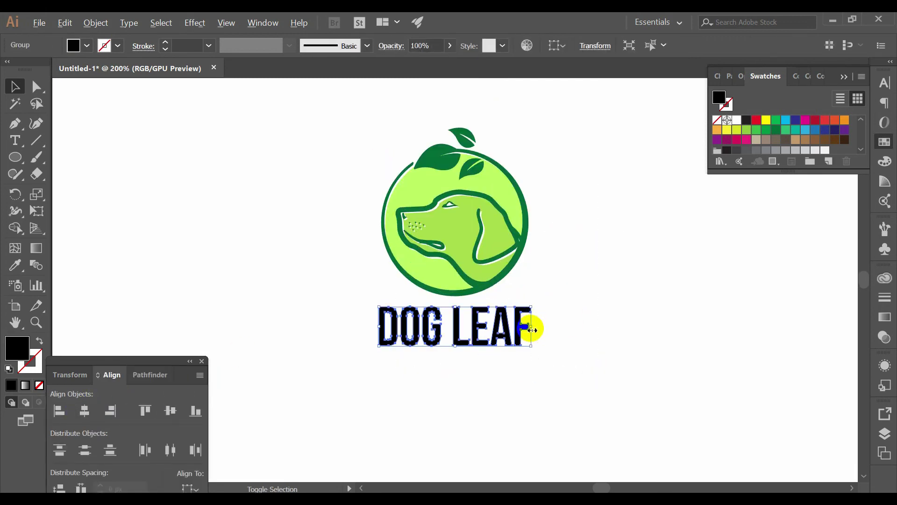
pyautogui.moveTo(531, 327); pyautogui.dragTo(542, 328)
pyautogui.click(567, 289)
pyautogui.scroll(2, 539, 359)
pyautogui.scroll(-3, 537, 360)
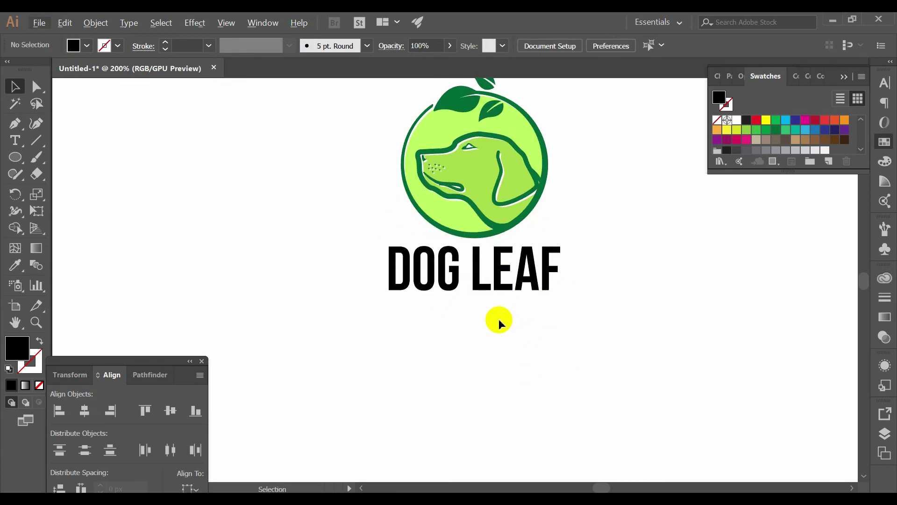
# Draw a thin black rectangle about 183.5 by 6.67 px directly above the "DOG LEAF" lettering, matching its width
pyautogui.click(468, 282)
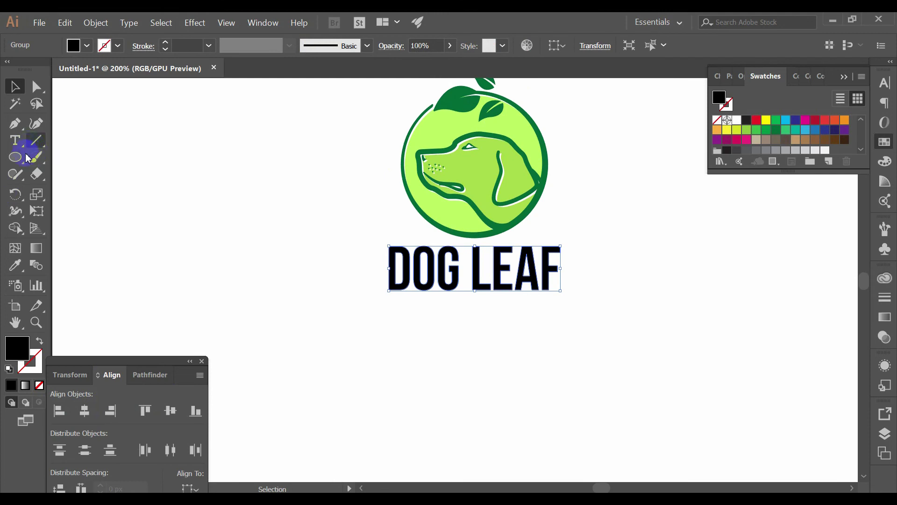
pyautogui.moveTo(16, 157); pyautogui.dragTo(67, 158)
pyautogui.scroll(1, 430, 284)
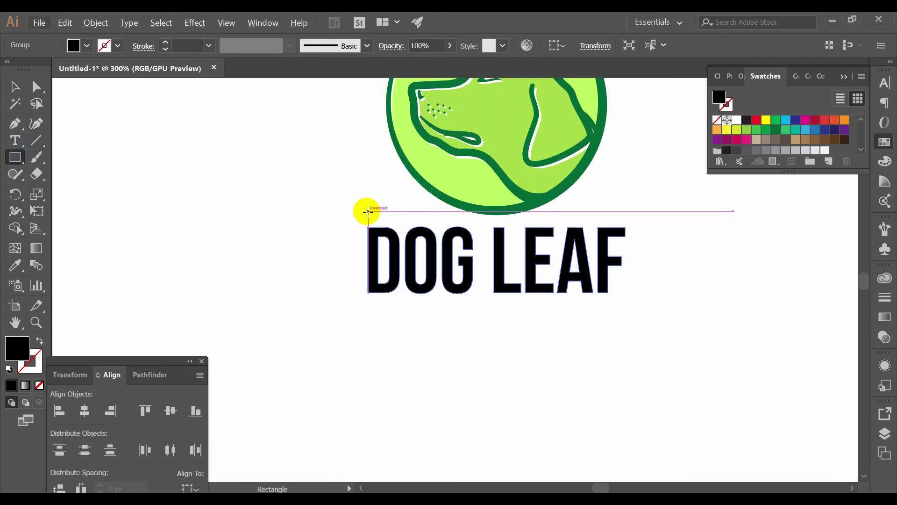
pyautogui.moveTo(368, 208); pyautogui.dragTo(626, 217)
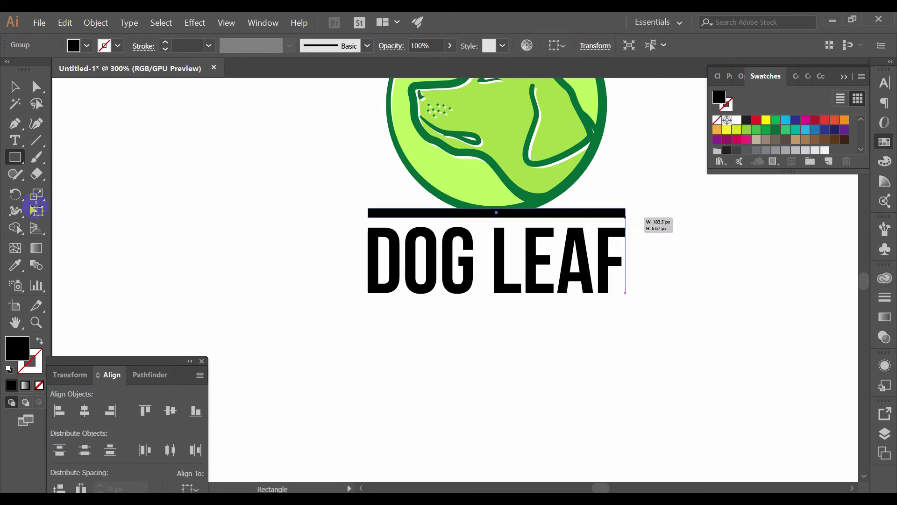
# Duplicate the black bar straight down and place the copy just below the "DOG LEAF" lettering
pyautogui.click(17, 95)
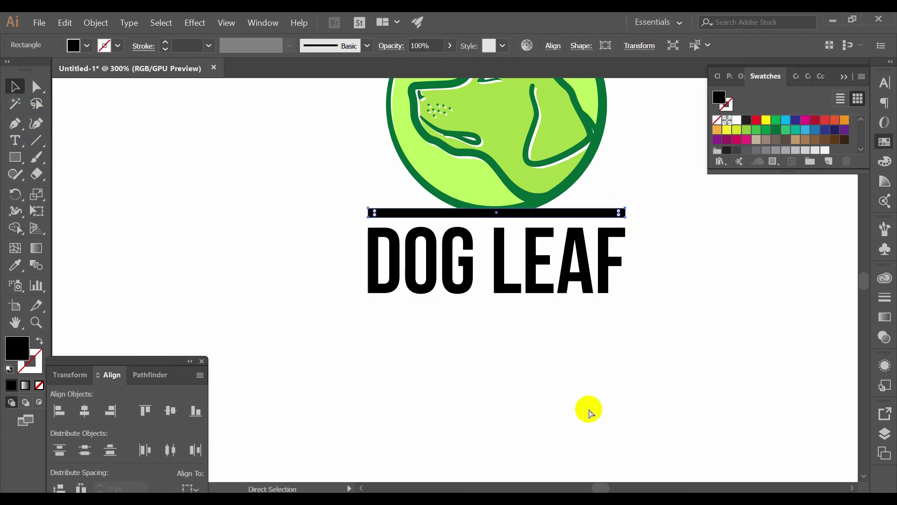
pyautogui.hotkey('alt', 'shift', 'Down')
pyautogui.hotkey('shift', 'Down')
pyautogui.hotkey('shift', 'Down')
pyautogui.hotkey('shift', 'Down')
pyautogui.hotkey('shift', 'Down')
pyautogui.hotkey('shift', 'Down')
pyautogui.hotkey('shift', 'Down')
pyautogui.hotkey('shift', 'Down')
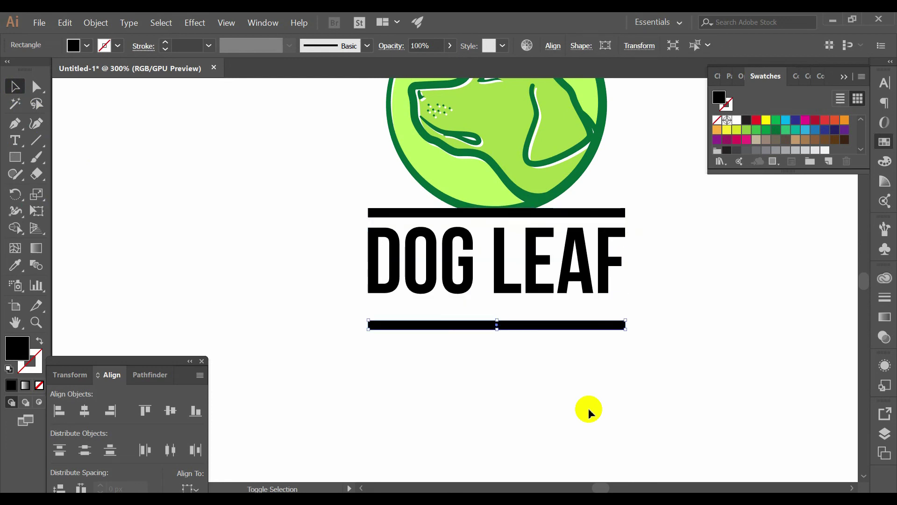
pyautogui.hotkey('shift', 'Up')
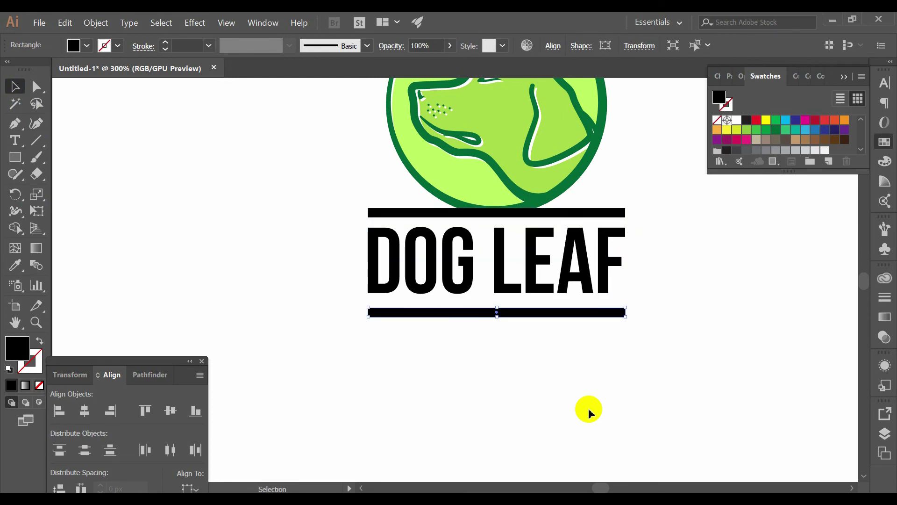
# Distribute the two black bars and the "DOG LEAF" lettering evenly in the vertical direction and group them
pyautogui.moveTo(358, 384); pyautogui.dragTo(403, 201)
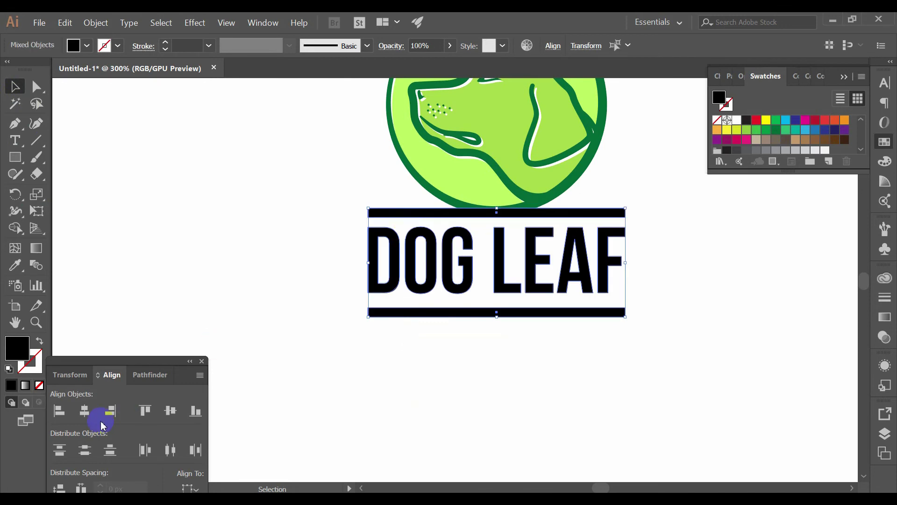
pyautogui.click(138, 379)
pyautogui.click(110, 375)
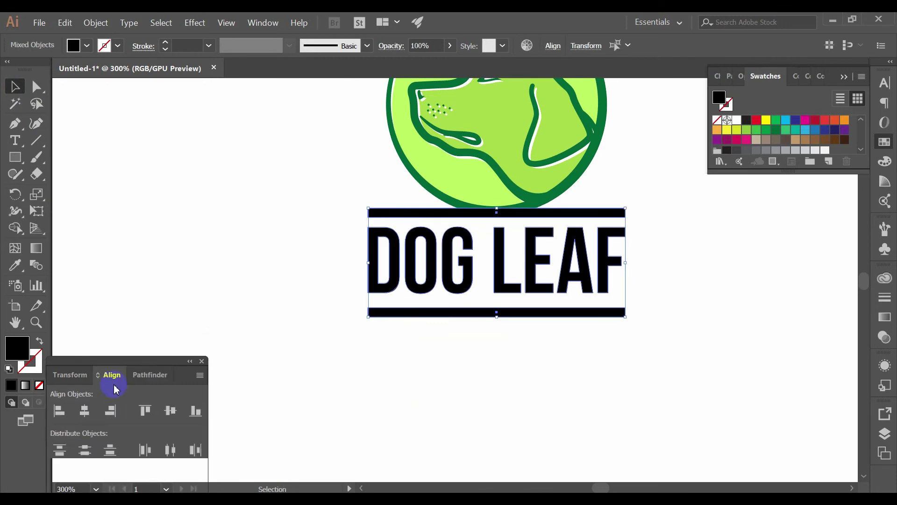
pyautogui.click(101, 448)
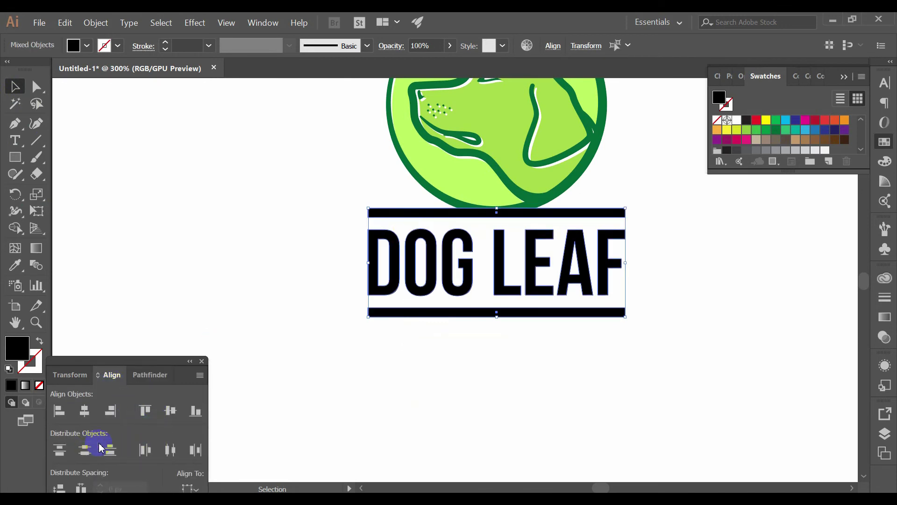
pyautogui.hotkey('ctrl', 'g')
# Shrink the dog-and-leaf logo proportionally, keeping it centered over the wordmark, and nudge it down so the ring overlaps the upper bar
pyautogui.scroll(-2, 636, 383)
pyautogui.moveTo(652, 383); pyautogui.dragTo(517, 251)
pyautogui.click(459, 412)
pyautogui.scroll(2, 654, 292)
pyautogui.click(530, 189)
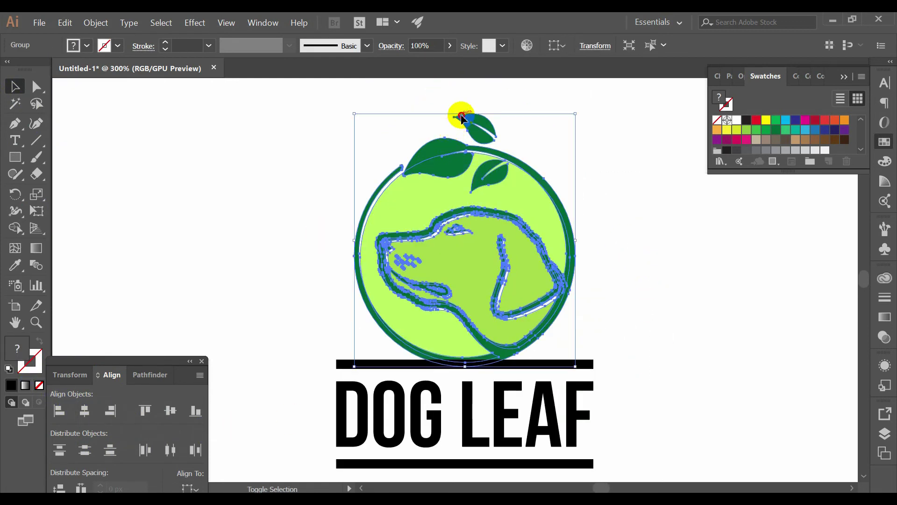
pyautogui.click(460, 139)
pyautogui.keyDown('shift'); pyautogui.click(461, 115); pyautogui.keyUp('shift')
pyautogui.moveTo(466, 115); pyautogui.dragTo(465, 142)
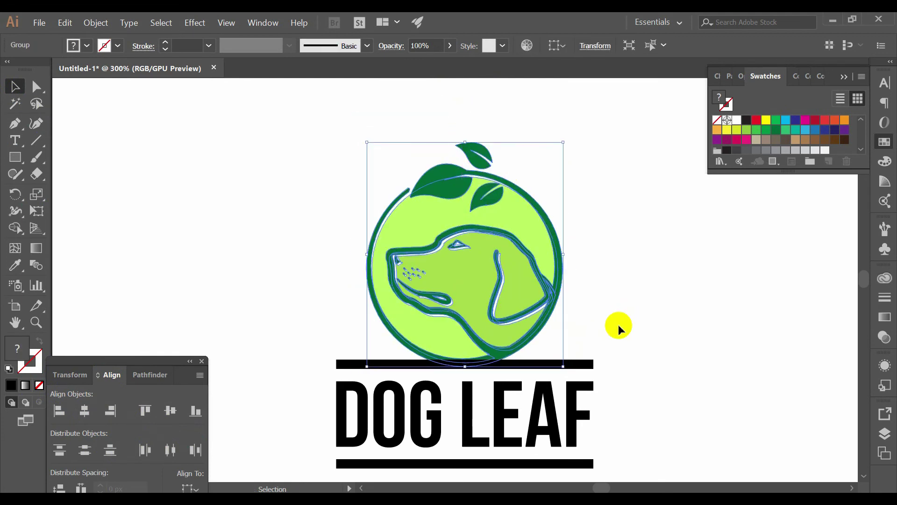
pyautogui.press('Down')
pyautogui.press('Down')
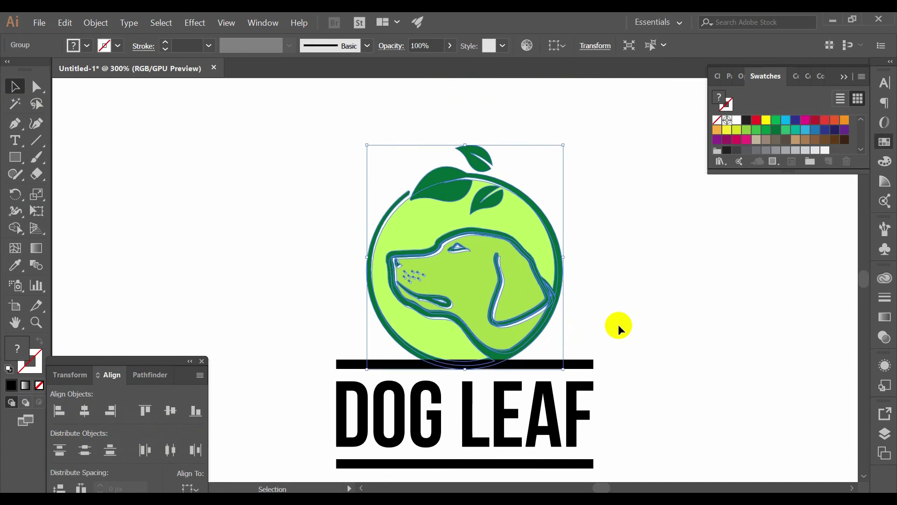
pyautogui.click(597, 303)
# Ungroup the "DOG LEAF" lettering and its two bars, and clear the selection
pyautogui.scroll(-2, 580, 311)
pyautogui.rightClick(574, 327)
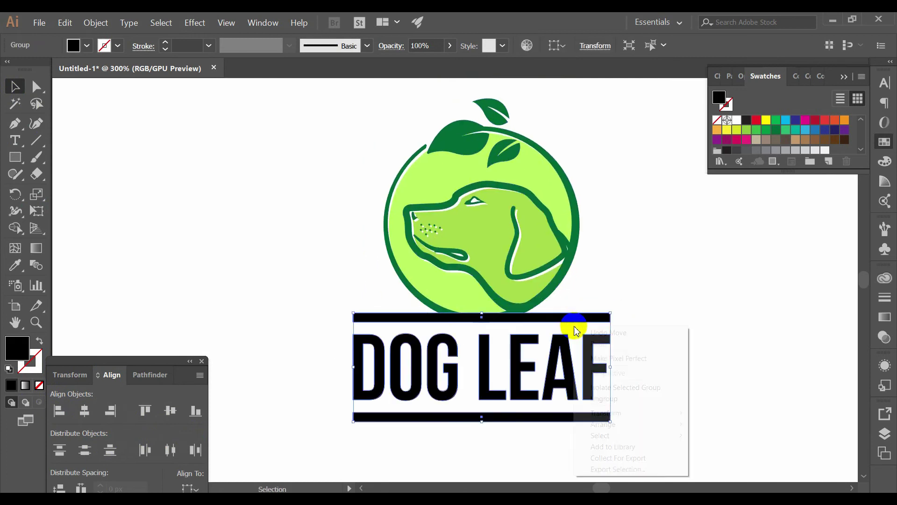
pyautogui.click(624, 398)
pyautogui.keyDown('shift'); pyautogui.click(495, 296); pyautogui.keyUp('shift')
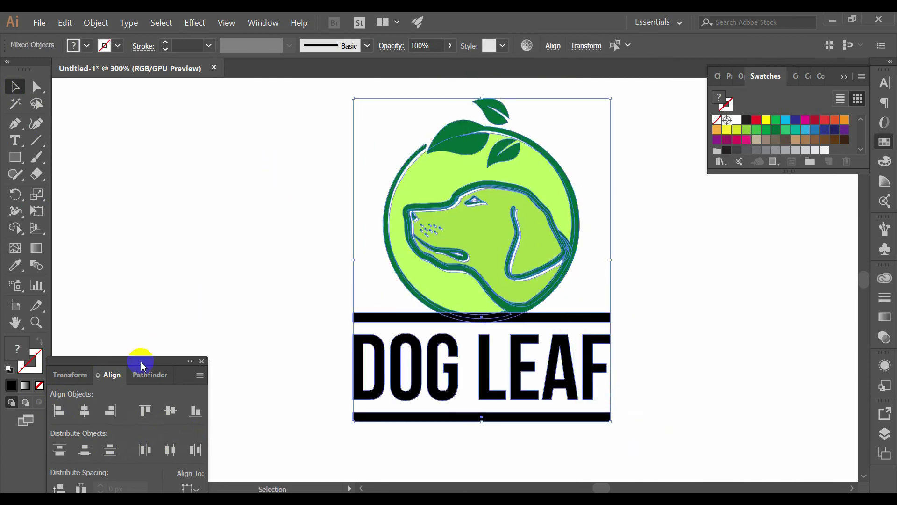
pyautogui.click(652, 280)
# Offset the paths of the dog-and-leaf logo by 9 px with round joins
pyautogui.scroll(1, 631, 281)
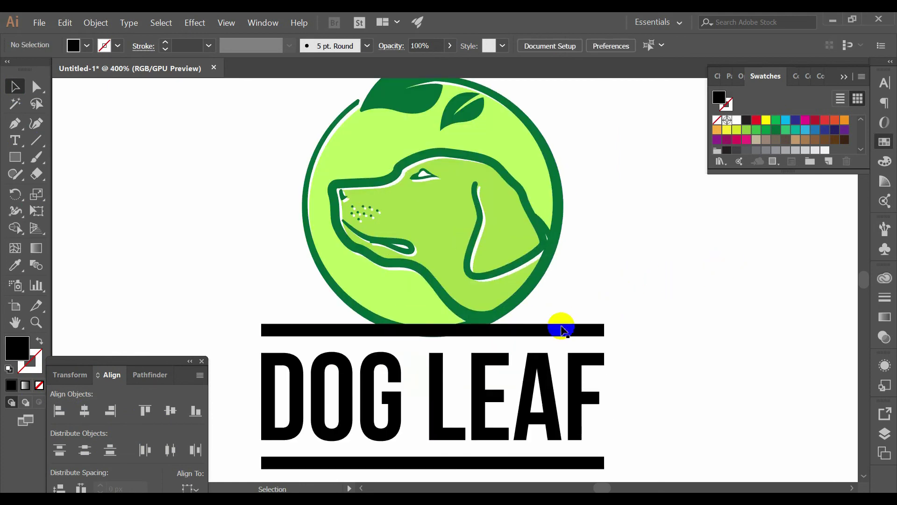
pyautogui.click(534, 282)
pyautogui.click(96, 26)
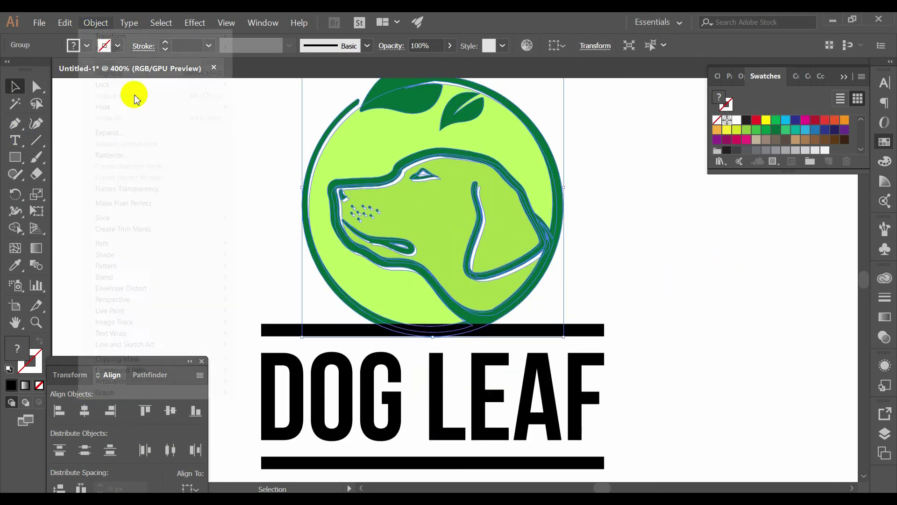
pyautogui.moveTo(141, 244)
pyautogui.click(283, 280)
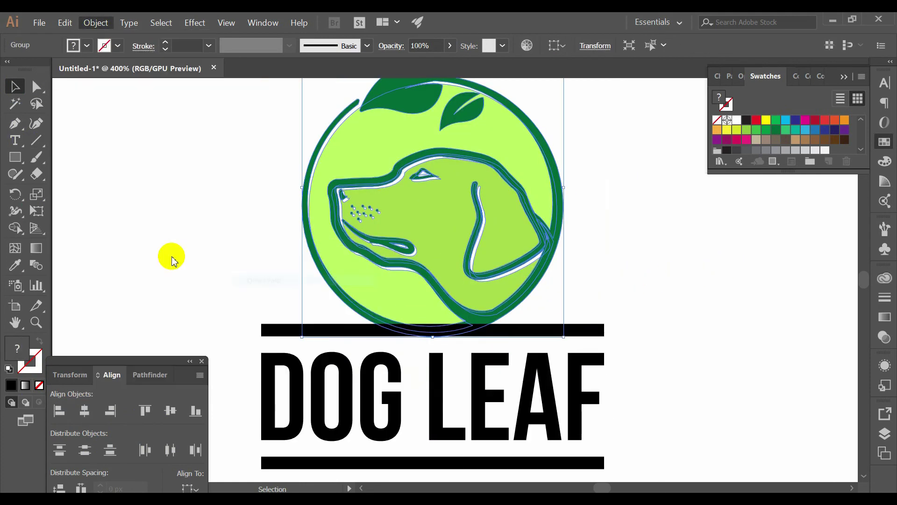
pyautogui.click(196, 272)
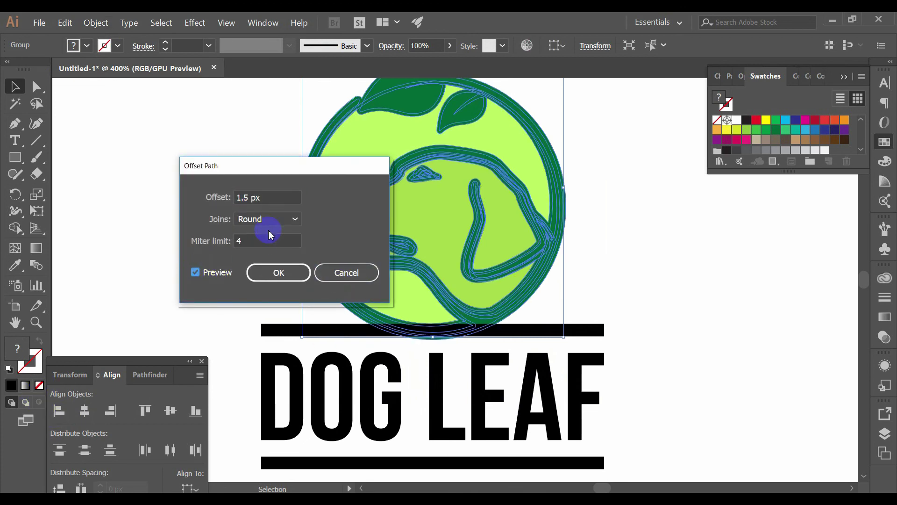
pyautogui.tripleClick(268, 197)
pyautogui.write('10')
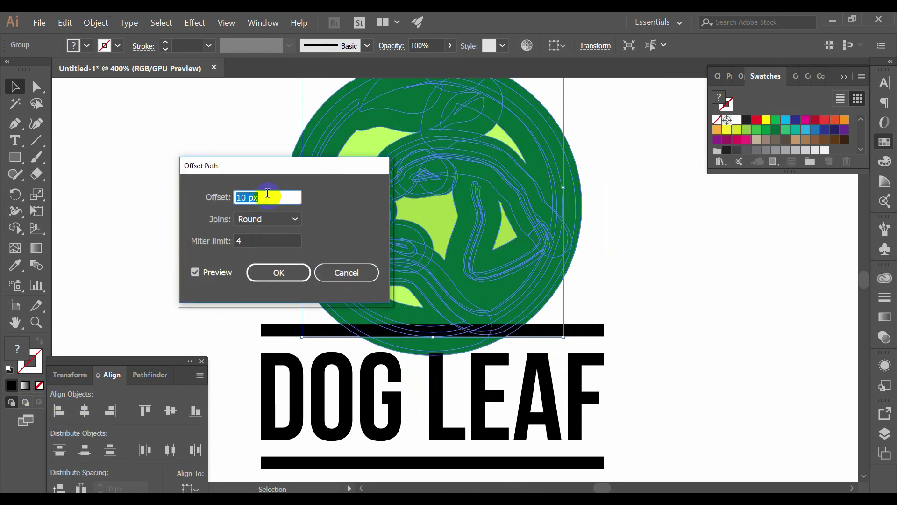
pyautogui.press('Down')
pyautogui.press('Down')
pyautogui.press('Up')
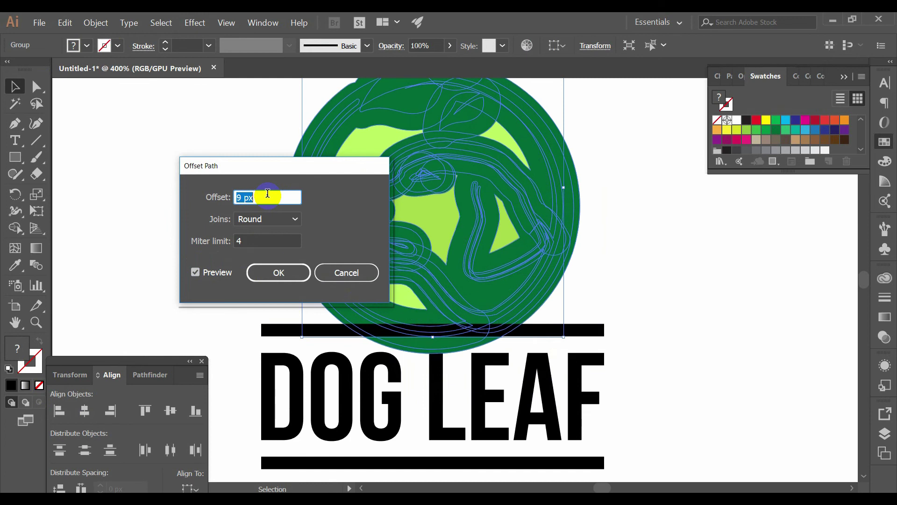
pyautogui.click(282, 278)
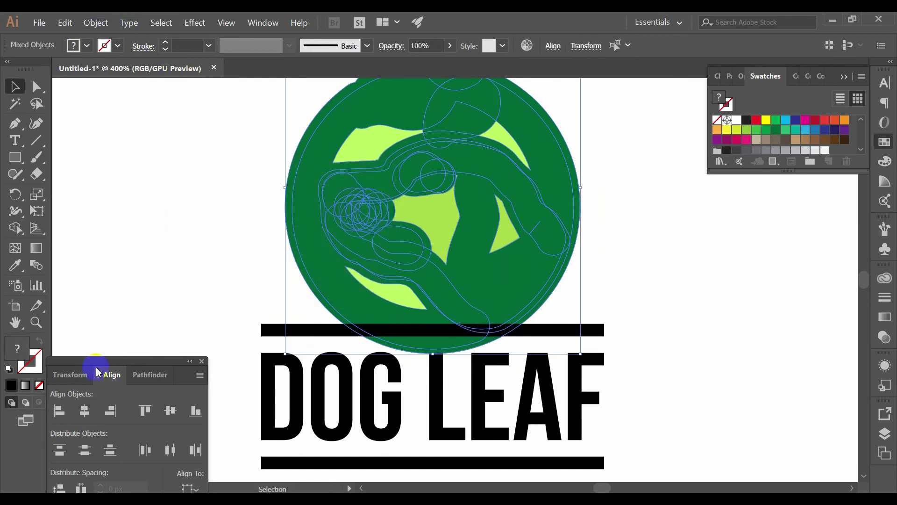
# Unite the offset paths into one solid silhouette and fill it with orange
pyautogui.click(148, 374)
pyautogui.click(60, 410)
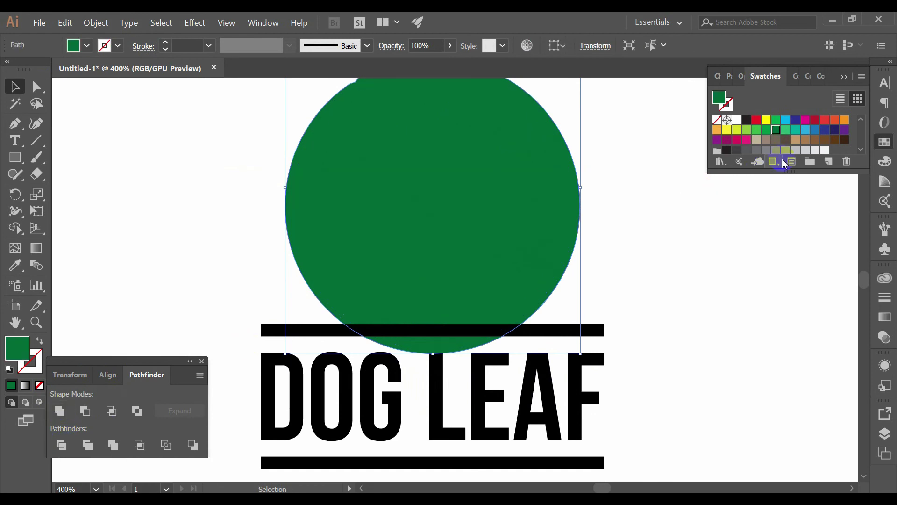
pyautogui.click(844, 124)
# Divide the upper black bar with the orange silhouette and ungroup the resulting pieces
pyautogui.keyDown('shift'); pyautogui.click(287, 332); pyautogui.keyUp('shift')
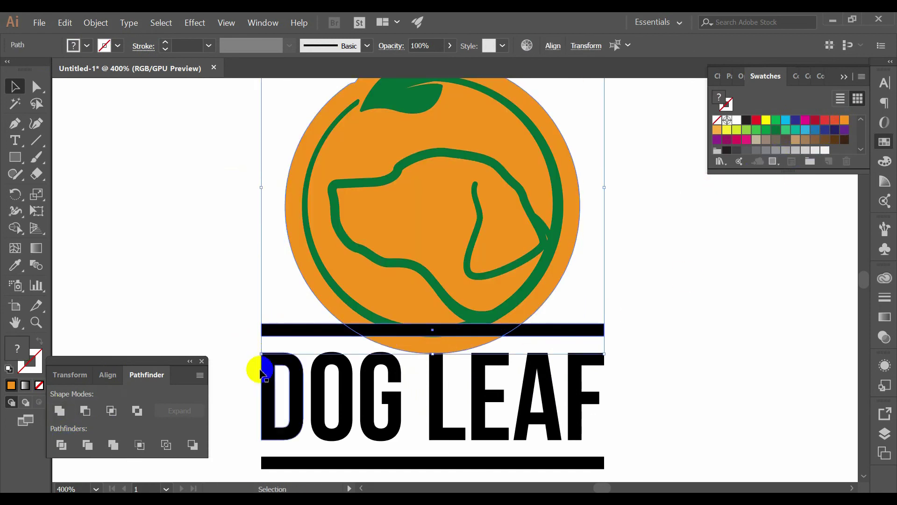
pyautogui.rightClick(568, 250)
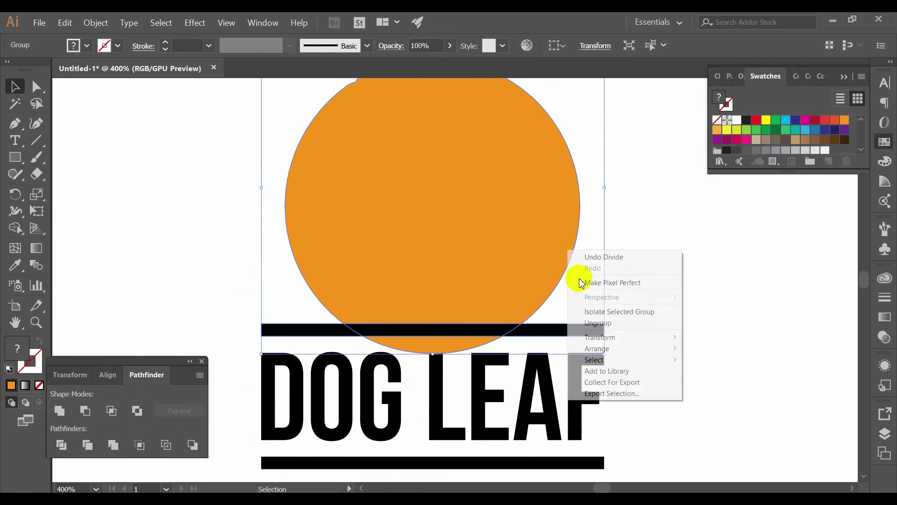
pyautogui.click(603, 325)
pyautogui.click(624, 290)
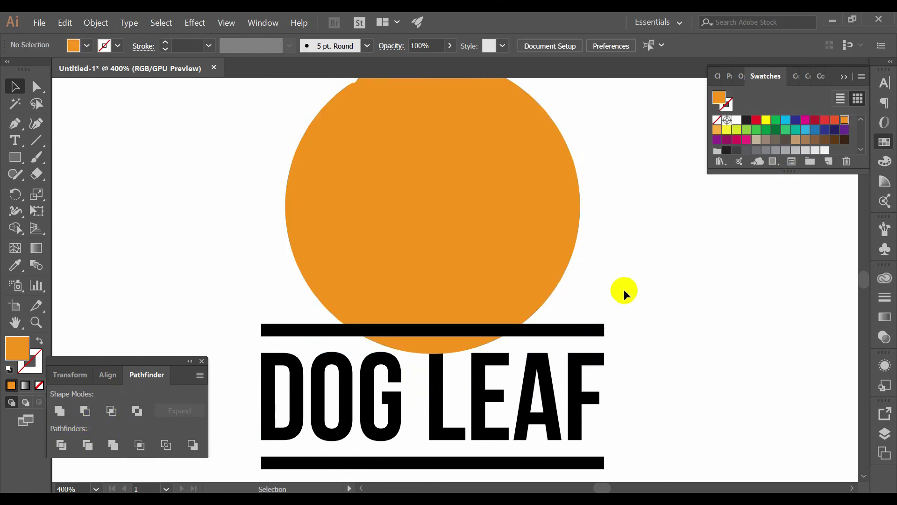
# Delete the orange pieces and the middle section of the upper bar to leave a gap around the ring
pyautogui.click(16, 105)
pyautogui.click(562, 263)
pyautogui.press('Delete')
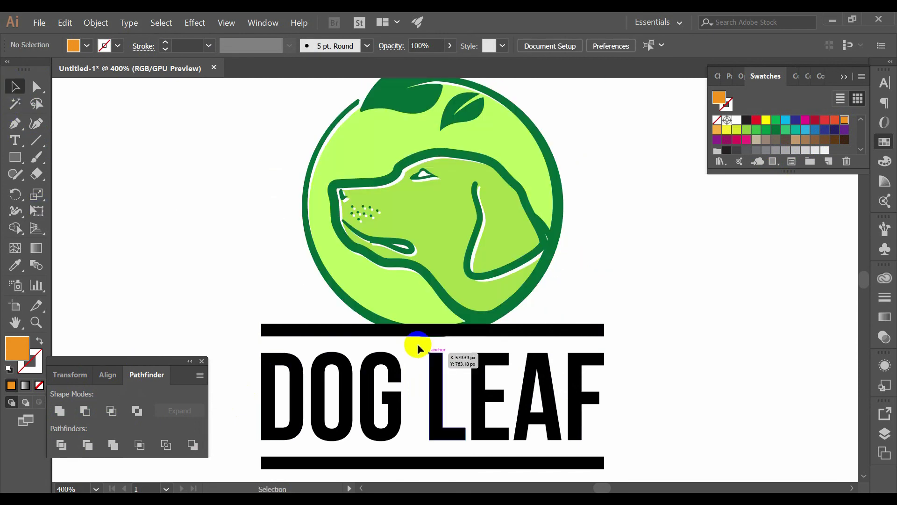
pyautogui.click(377, 334)
pyautogui.press('Delete')
# Group the "DOG LEAF" lettering with the split upper bar and the lower bar
pyautogui.scroll(-3, 541, 332)
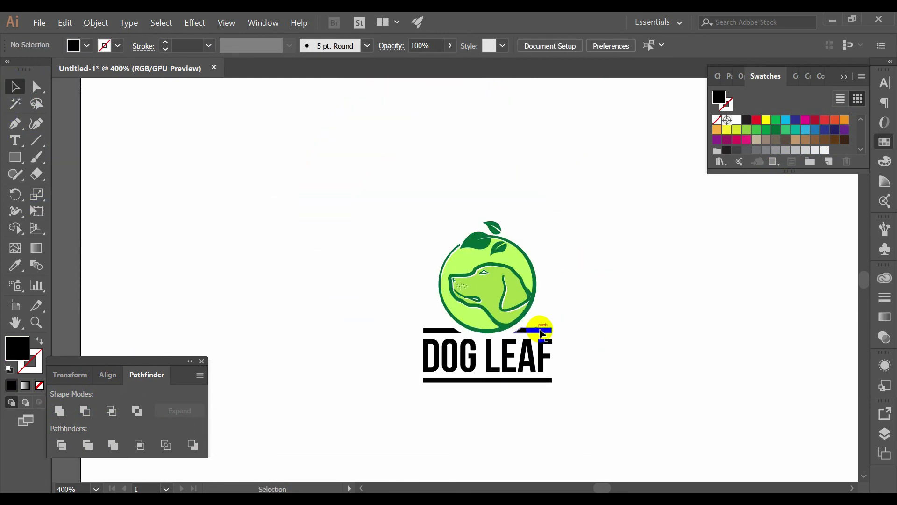
pyautogui.scroll(2, 551, 360)
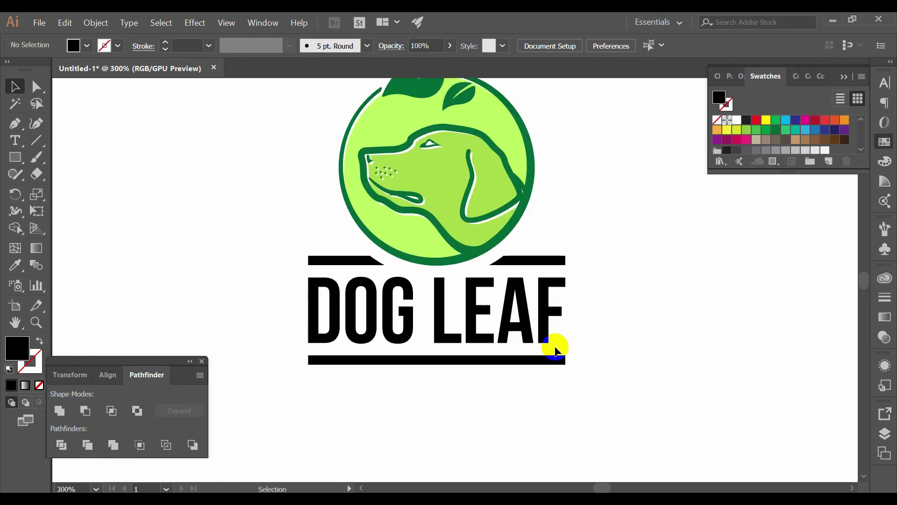
pyautogui.moveTo(530, 255); pyautogui.dragTo(521, 251)
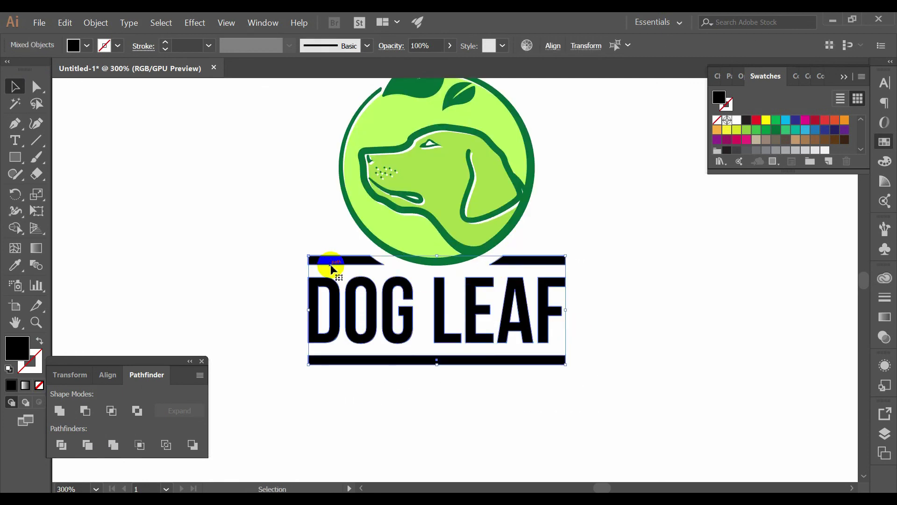
pyautogui.hotkey('ctrl', 'g')
# Try a horizontal Arc Lower warp with a -23% bend on the wordmark group
pyautogui.click(183, 27)
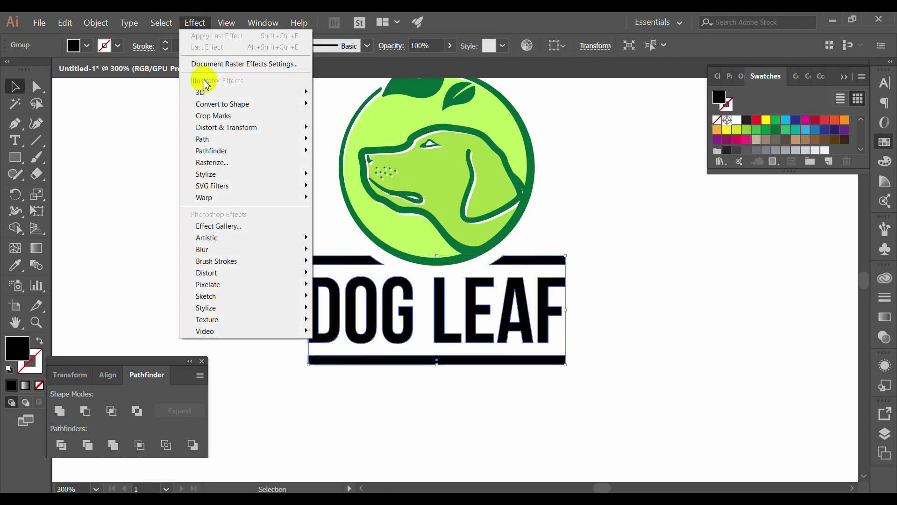
pyautogui.moveTo(232, 199)
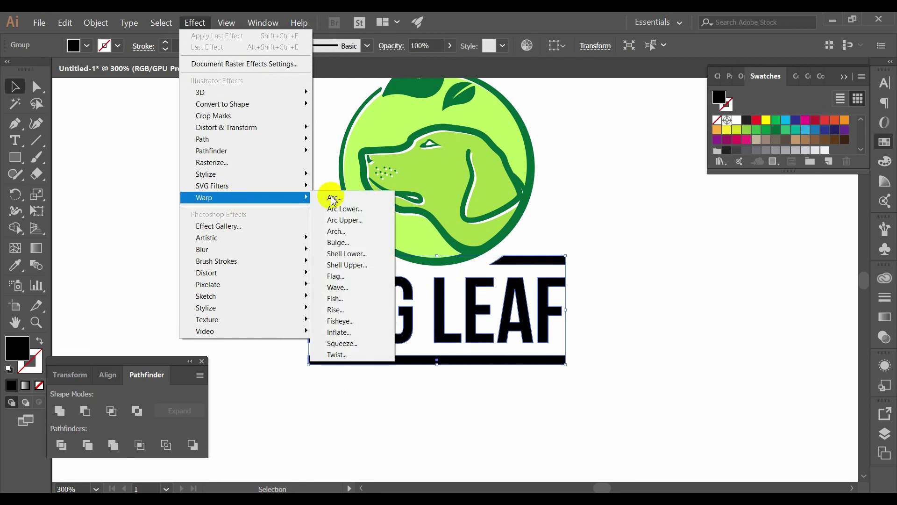
pyautogui.click(358, 209)
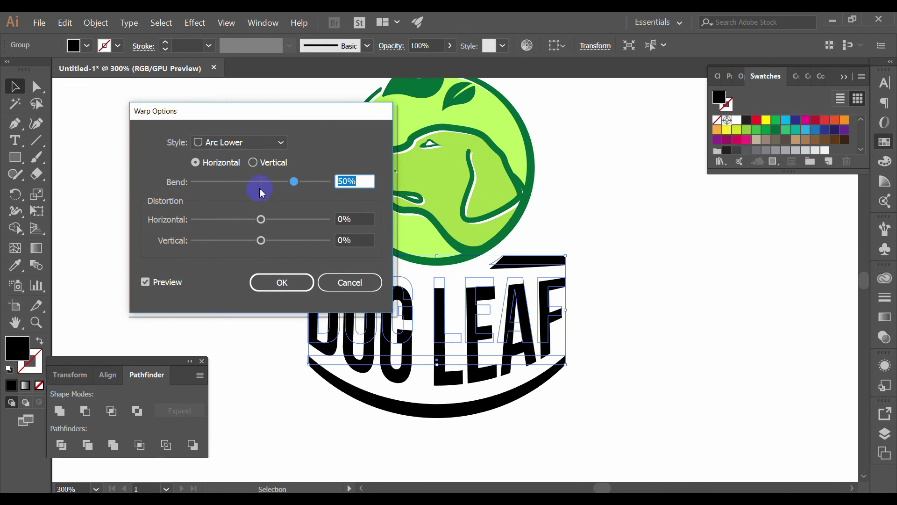
pyautogui.click(246, 181)
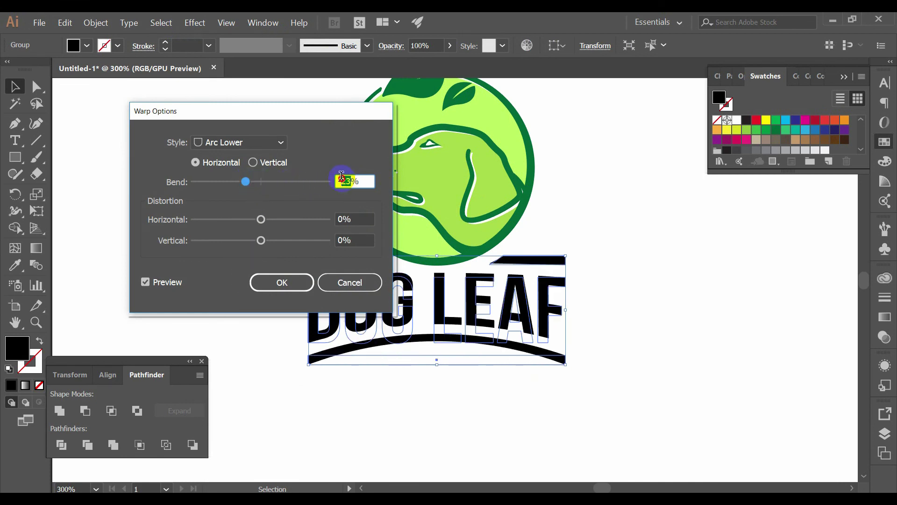
pyautogui.press('Escape')
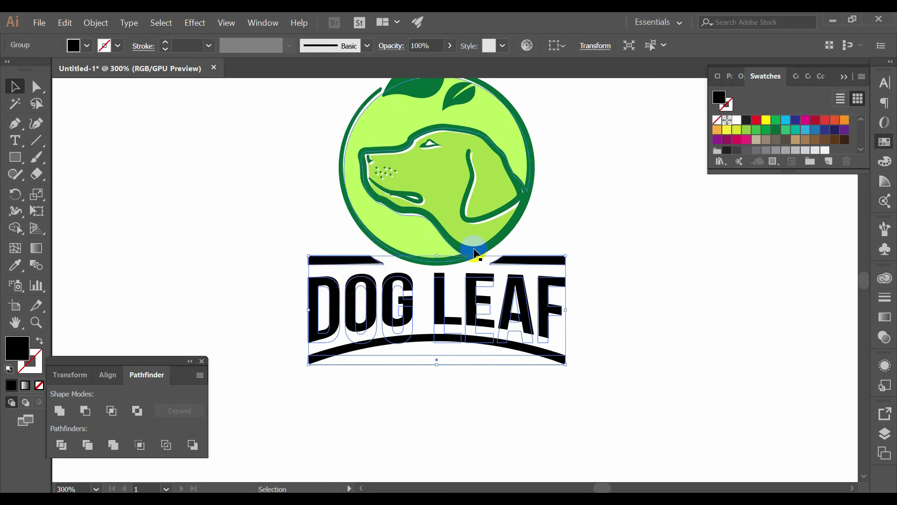
pyautogui.press('a')
pyautogui.press('v')
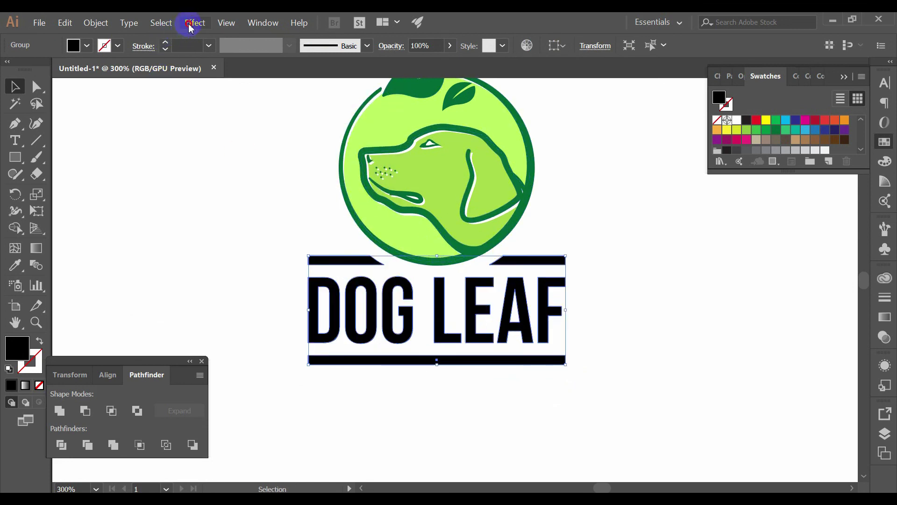
# Apply a horizontal Arc Lower warp with a slight negative bend to the wordmark group, expand its appearance and deselect it
pyautogui.click(193, 23)
pyautogui.moveTo(307, 196)
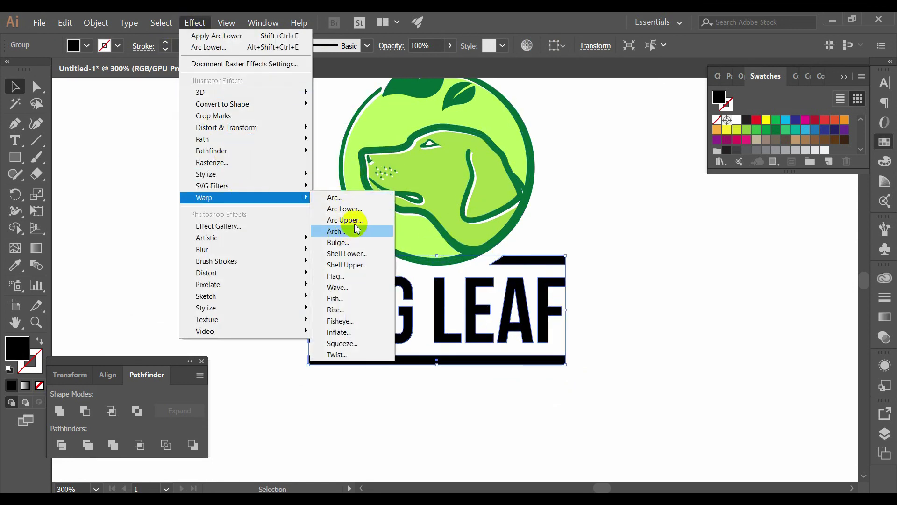
pyautogui.click(348, 208)
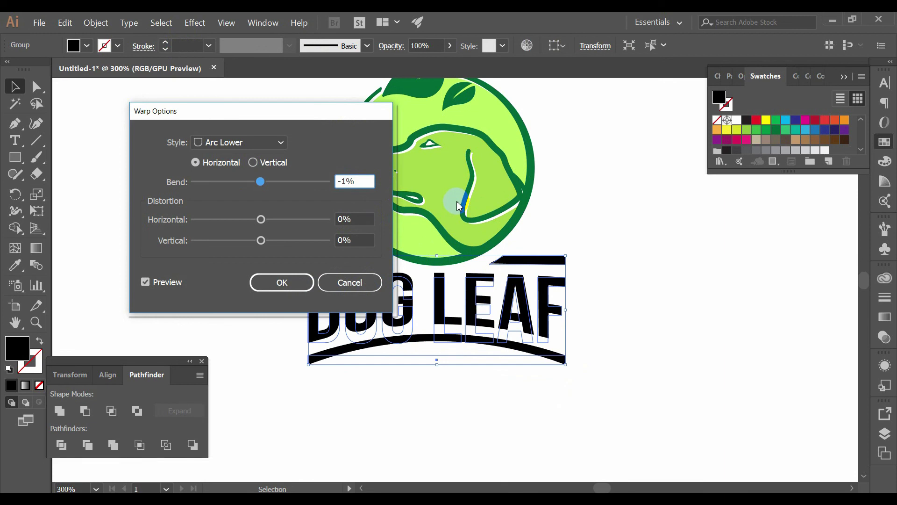
pyautogui.click(291, 282)
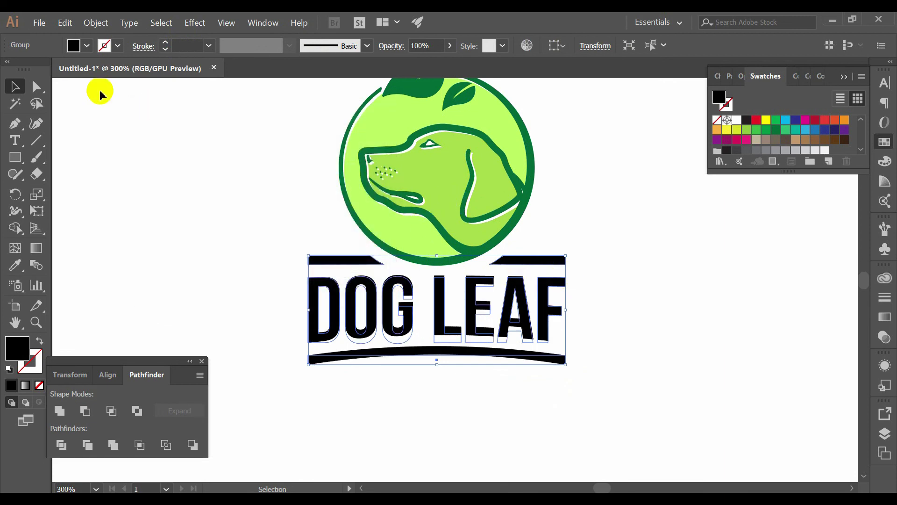
pyautogui.click(102, 23)
pyautogui.click(146, 144)
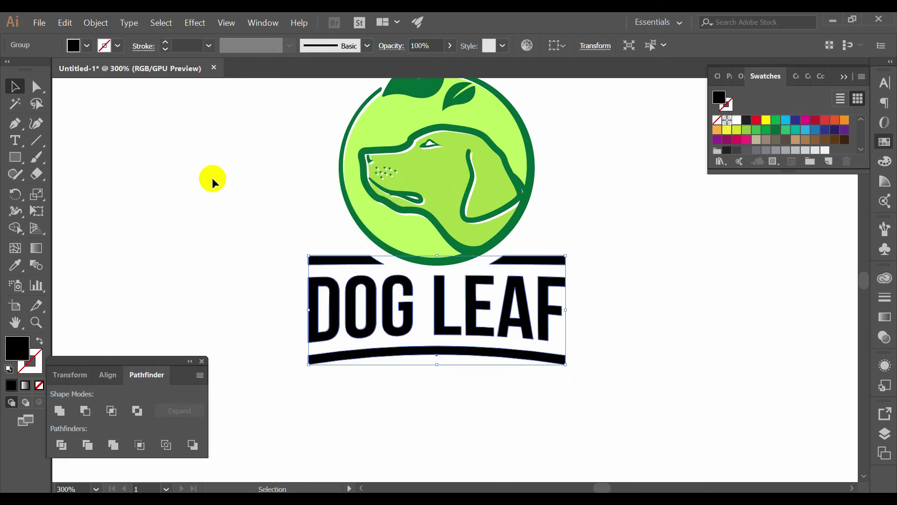
pyautogui.click(212, 180)
# Recolor the "DOG LEAF" lettering and its bars with the dark green sampled from the large leaf, and deselect the group
pyautogui.hotkey('ctrl', '1')
pyautogui.scroll(2, 579, 247)
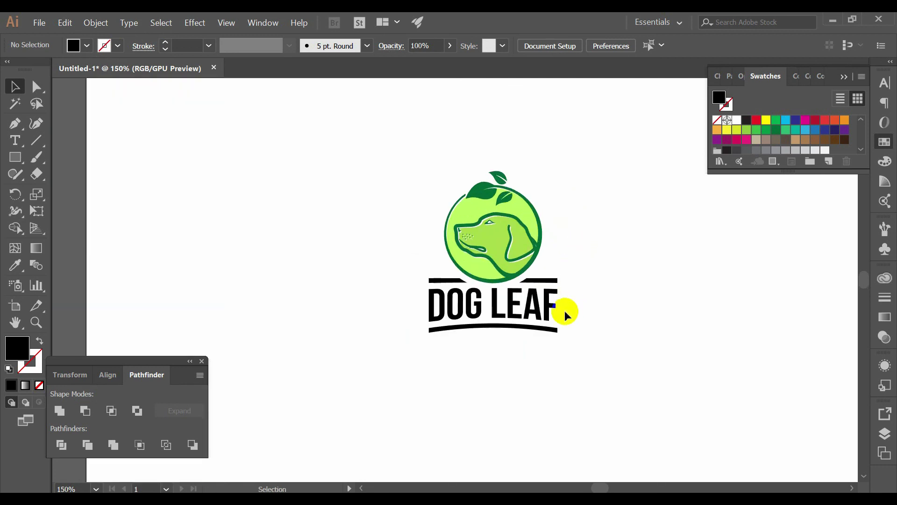
pyautogui.click(503, 323)
pyautogui.click(15, 266)
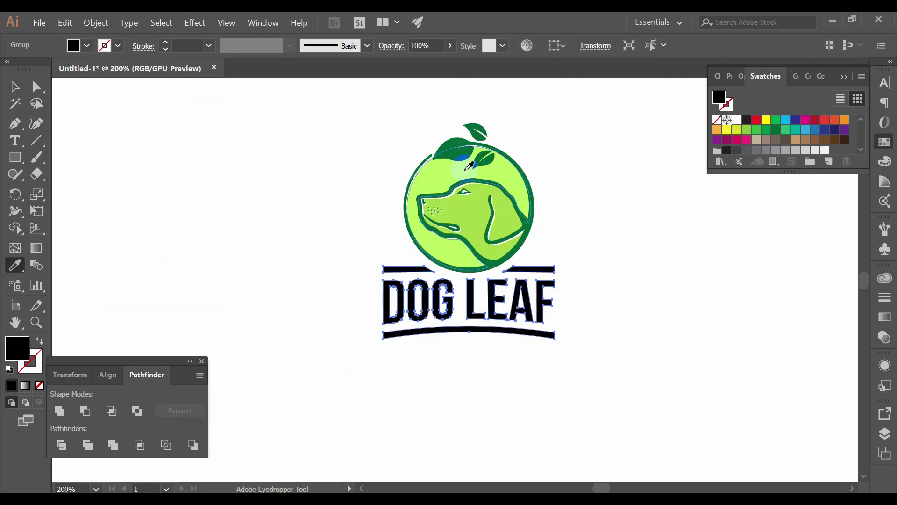
pyautogui.click(455, 157)
pyautogui.click(14, 88)
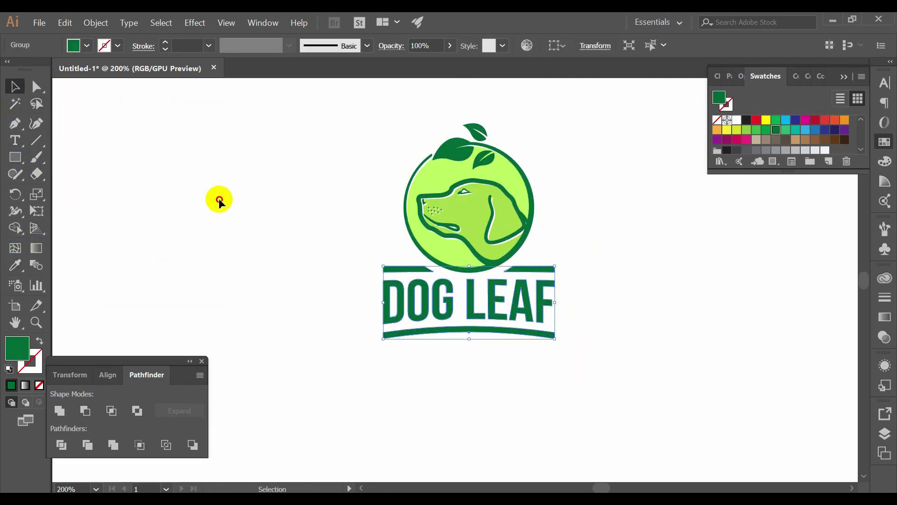
pyautogui.click(219, 199)
pyautogui.scroll(-3, 329, 215)
pyautogui.moveTo(312, 196); pyautogui.dragTo(324, 228)
pyautogui.scroll(2, 326, 229)
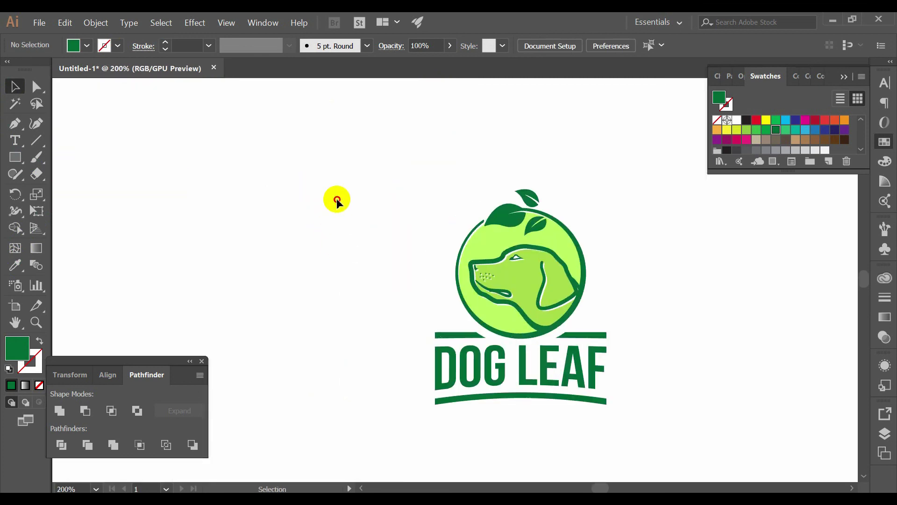
# Select the complete logo, emblem and wordmark together, and move it to about the middle of the artboard
pyautogui.moveTo(335, 198); pyautogui.dragTo(691, 457)
pyautogui.scroll(-1, 691, 456)
pyautogui.moveTo(598, 342)
pyautogui.mouseDown()
pyautogui.moveTo(690, 355)
pyautogui.moveTo(613, 345)
pyautogui.mouseUp()
pyautogui.click(691, 353)
pyautogui.scroll(-2, 693, 340)
pyautogui.scroll(1, 613, 345)
pyautogui.click(632, 415)
pyautogui.moveTo(633, 414); pyautogui.dragTo(443, 320)
pyautogui.moveTo(504, 302); pyautogui.dragTo(449, 257)
pyautogui.moveTo(523, 294); pyautogui.dragTo(569, 298)
pyautogui.scroll(-2, 516, 261)
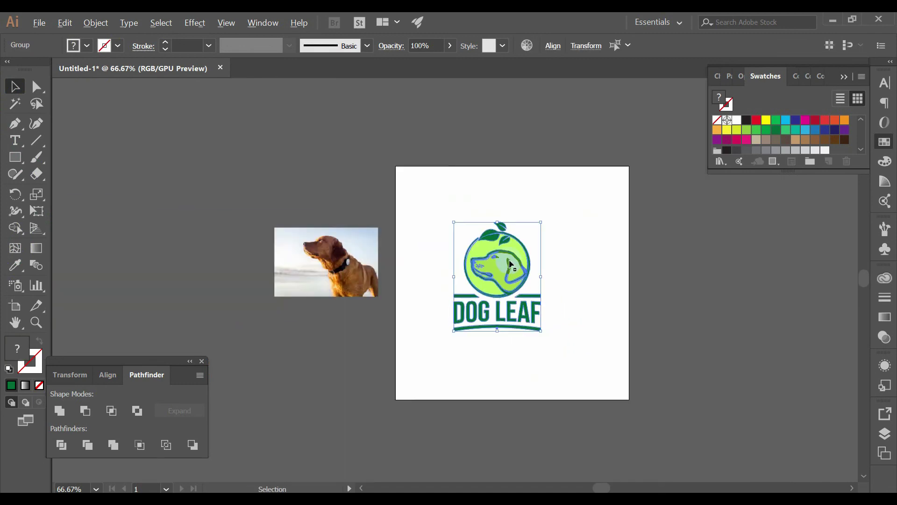
pyautogui.moveTo(509, 262); pyautogui.dragTo(523, 270)
pyautogui.click(585, 272)
pyautogui.scroll(1, 584, 273)
pyautogui.moveTo(579, 290); pyautogui.dragTo(553, 292)
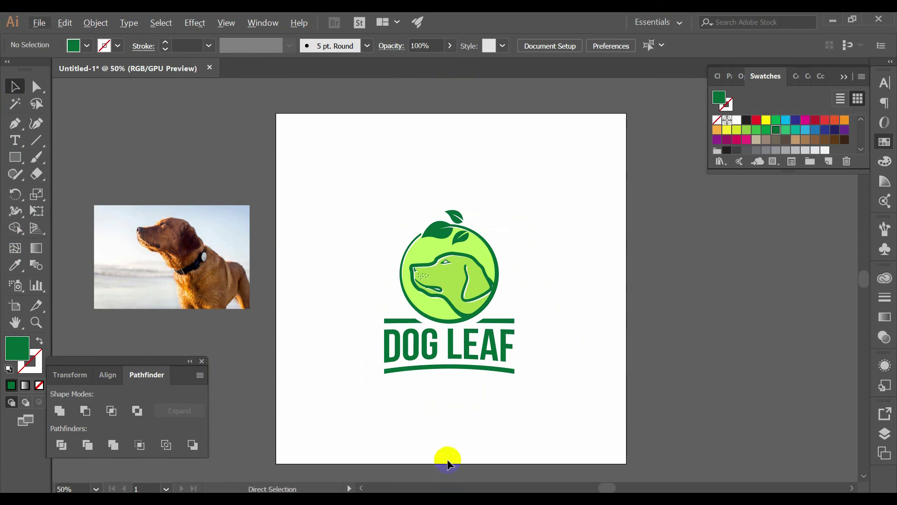
# Save the document in the 1001-1100 folder as an Adobe Illustrator (*.AI) file named "dog leaf"
pyautogui.click(37, 29)
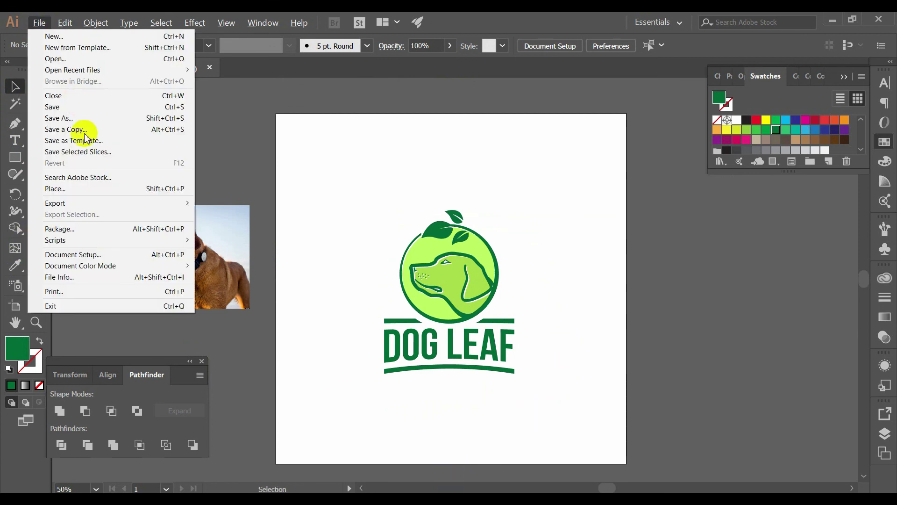
pyautogui.click(66, 116)
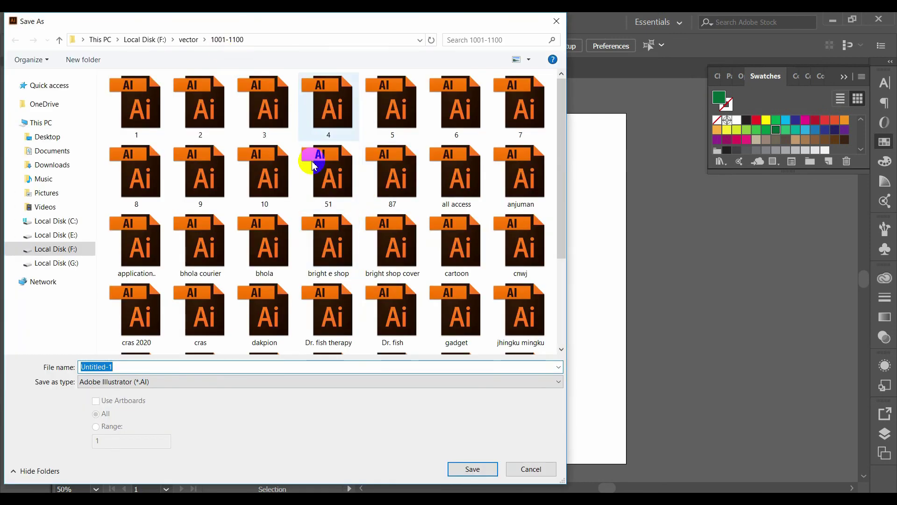
pyautogui.write('dog leaf')
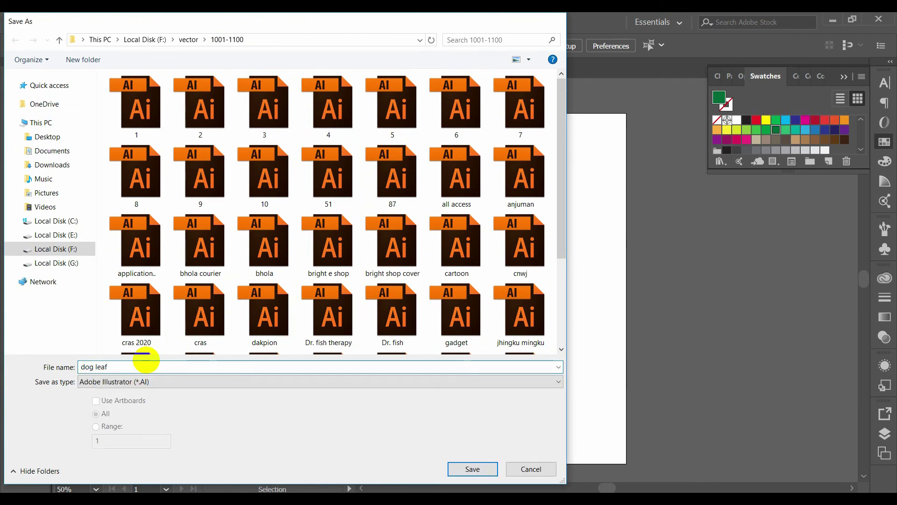
pyautogui.press('Return')
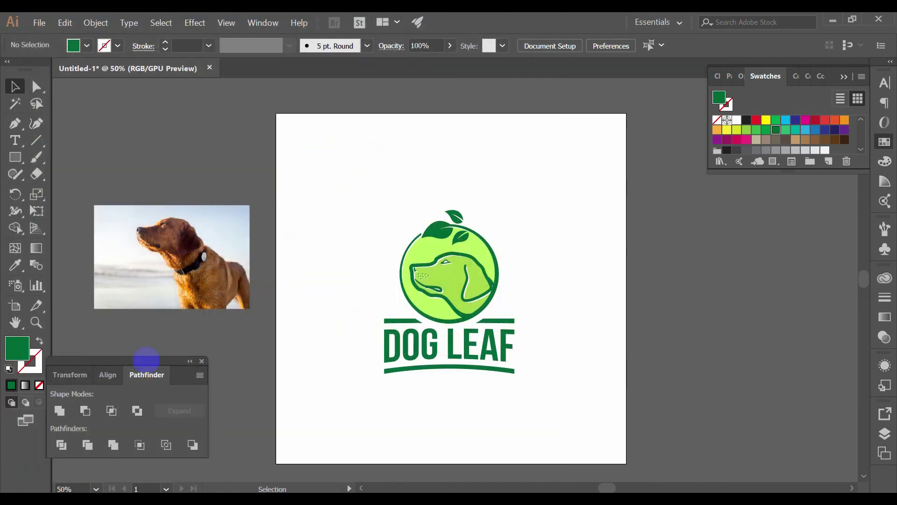